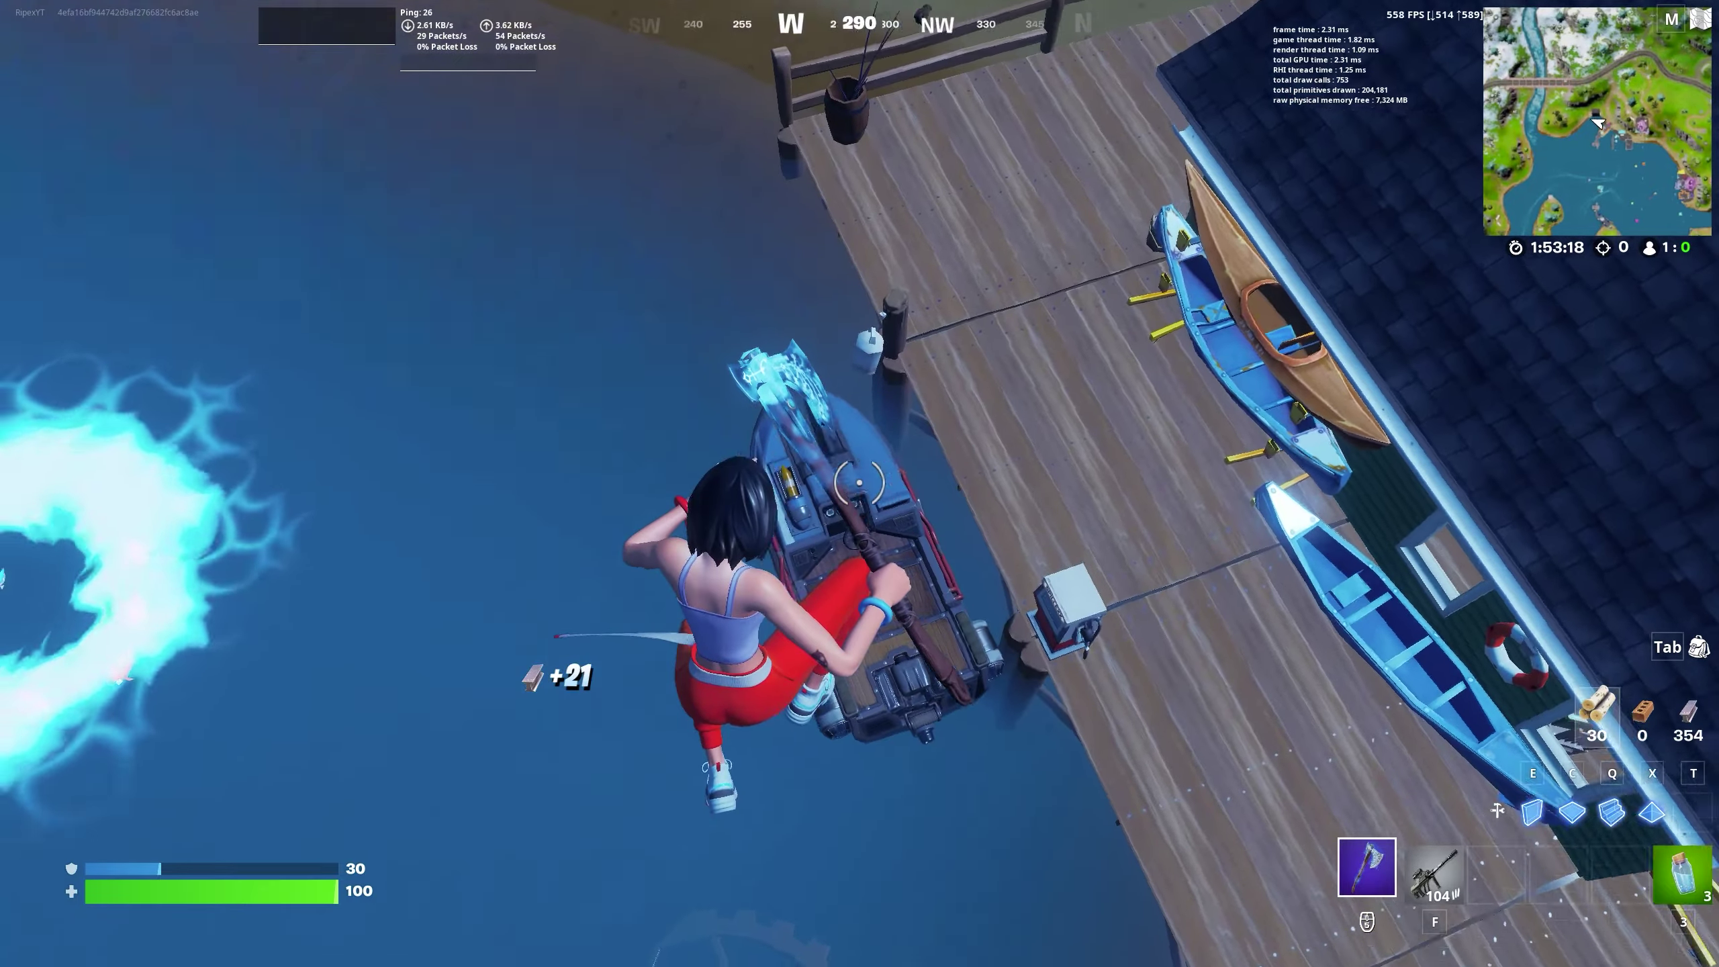
pyautogui.press('e')
pyautogui.press('w')
pyautogui.press('a')
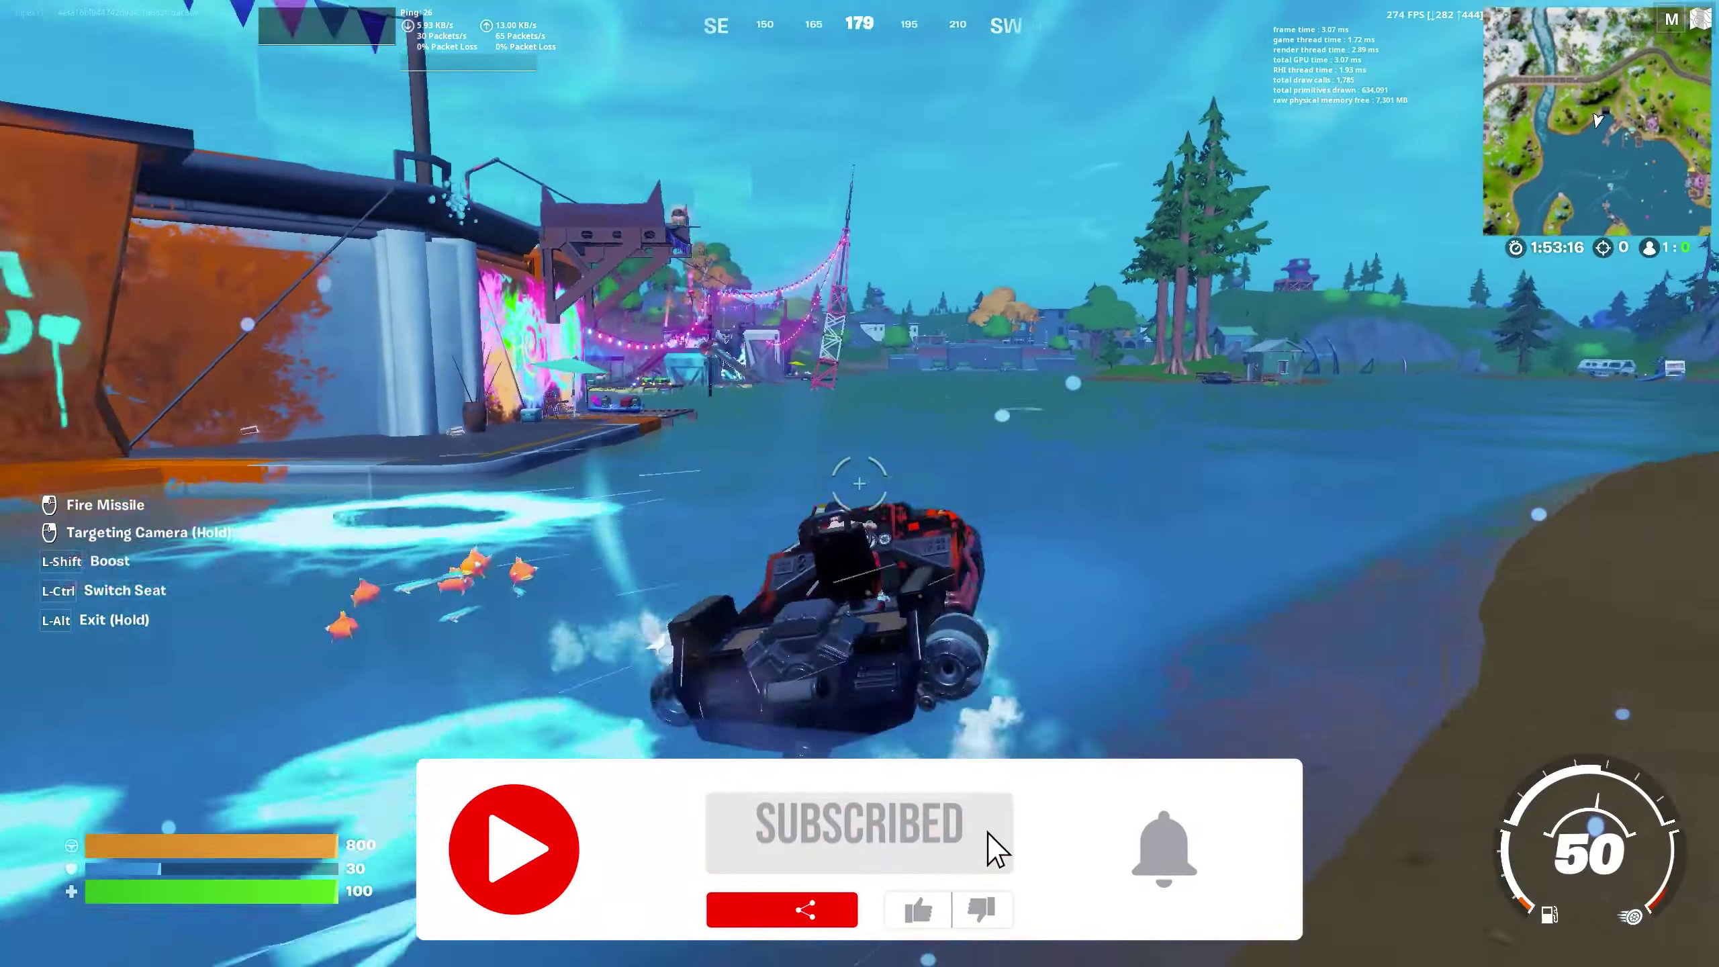
pyautogui.press('a')
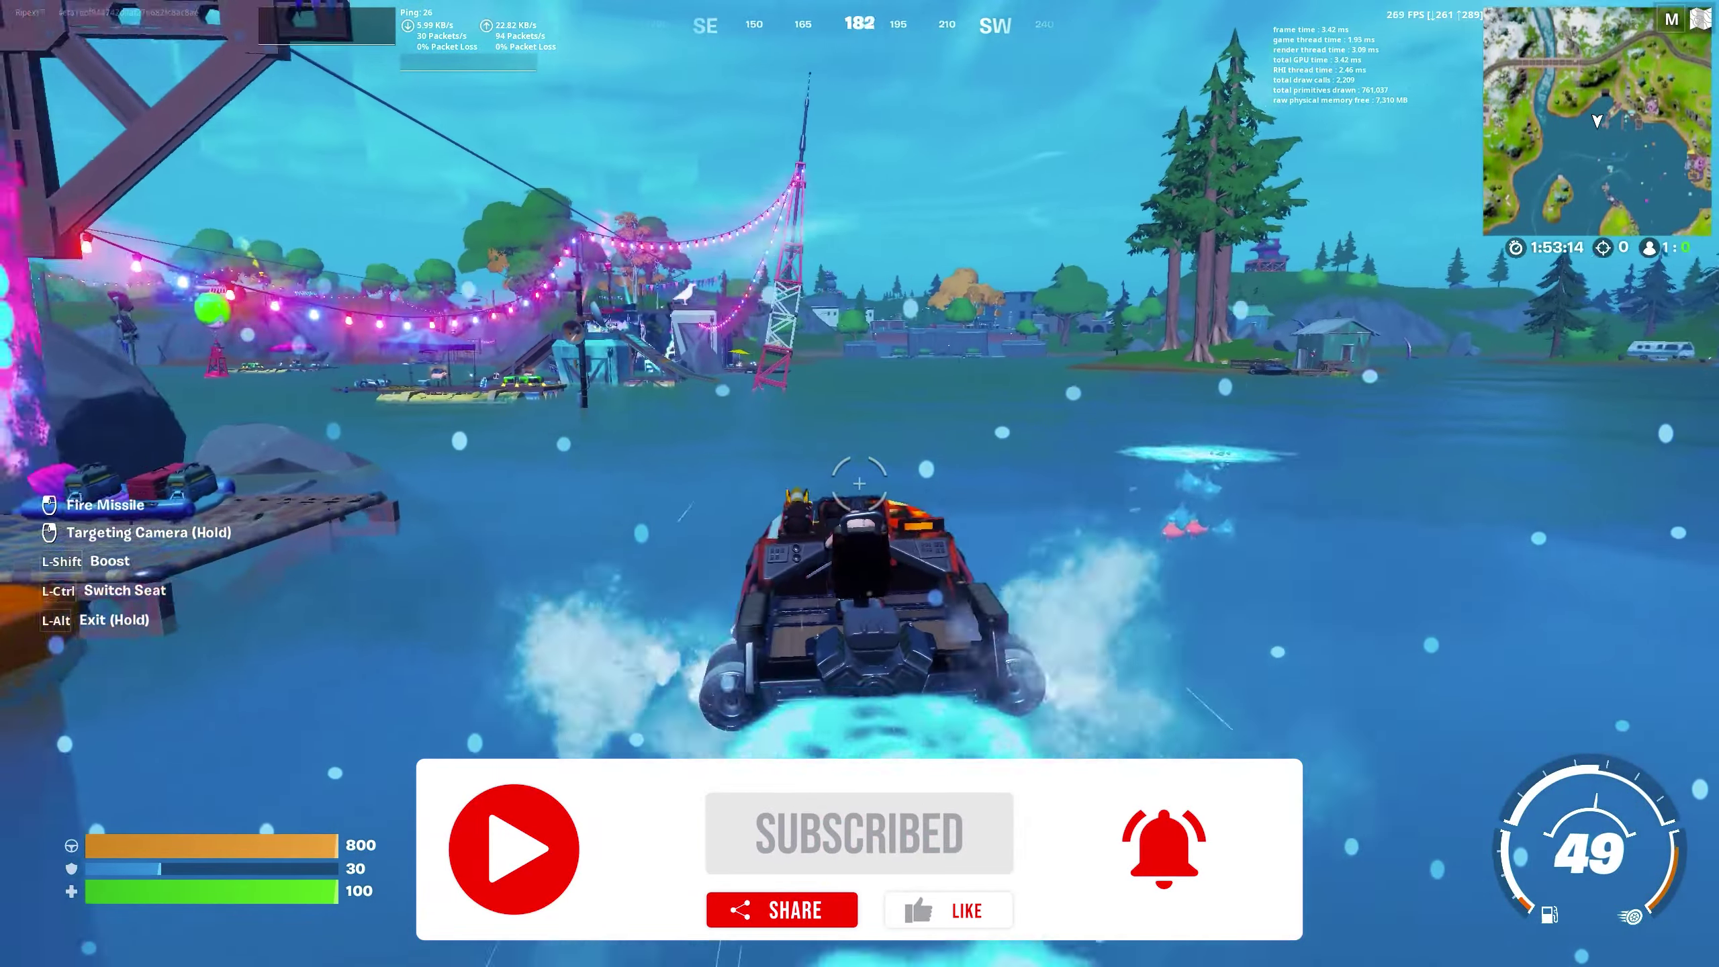
pyautogui.press('a')
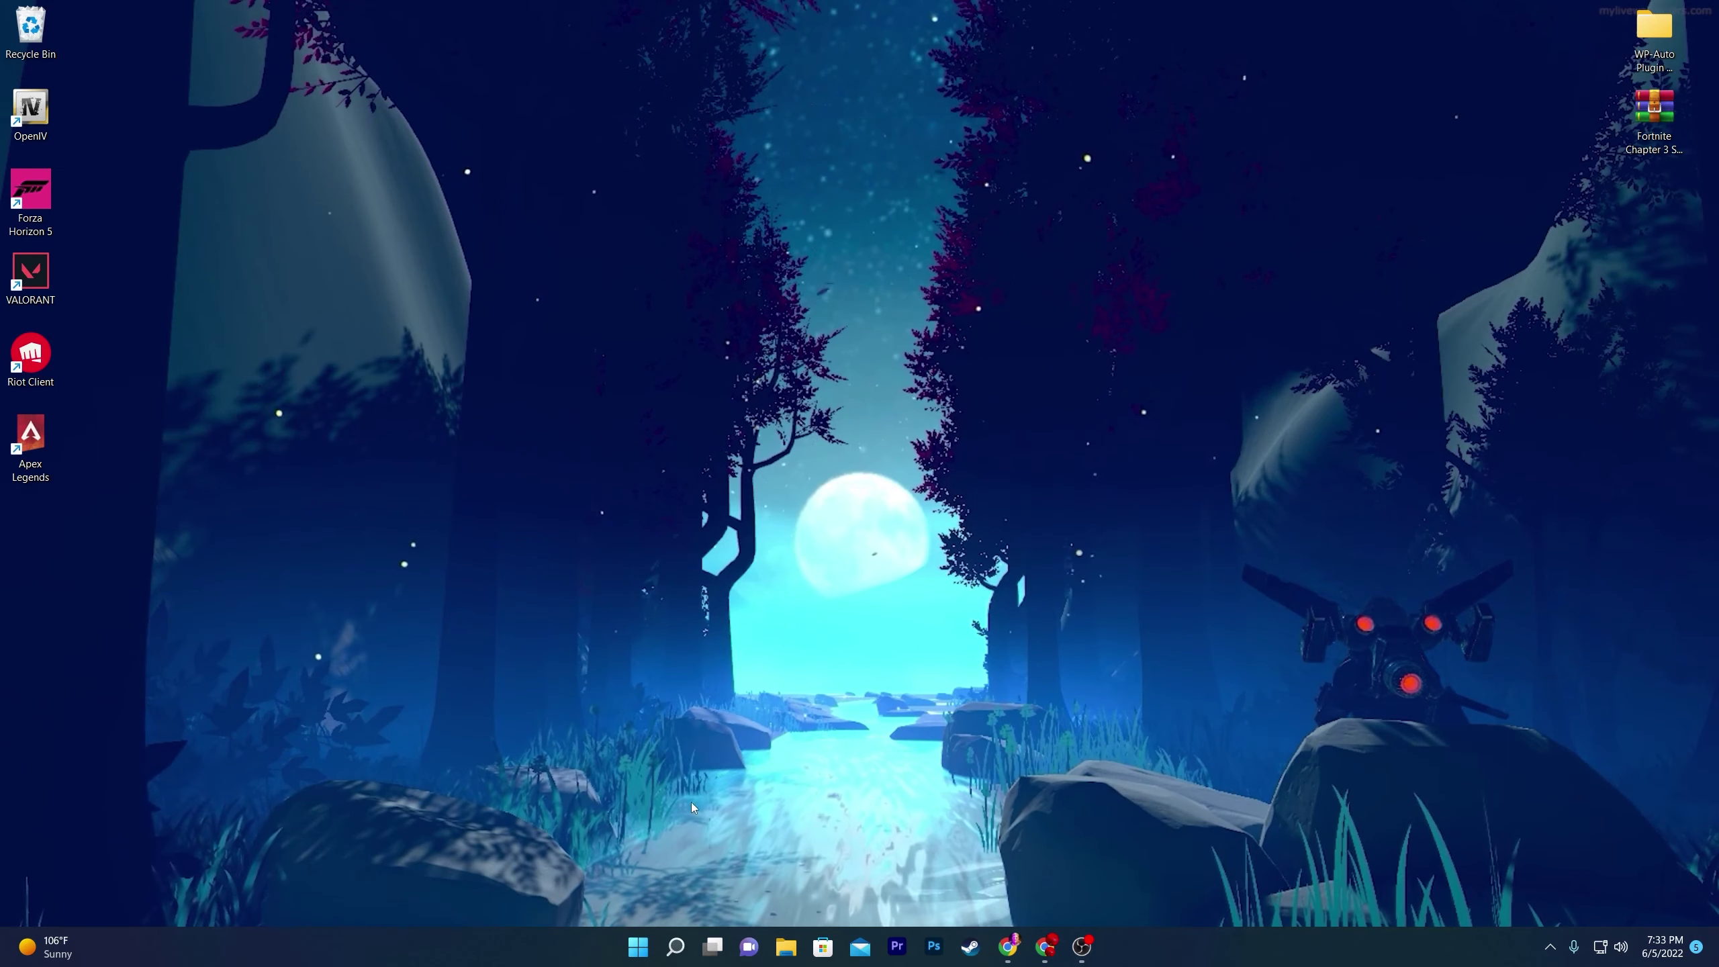
# Step: Launch the Local Group Policy Editor by running gpedit.msc from the Run dialog
pyautogui.click(675, 946)
pyautogui.write('run')
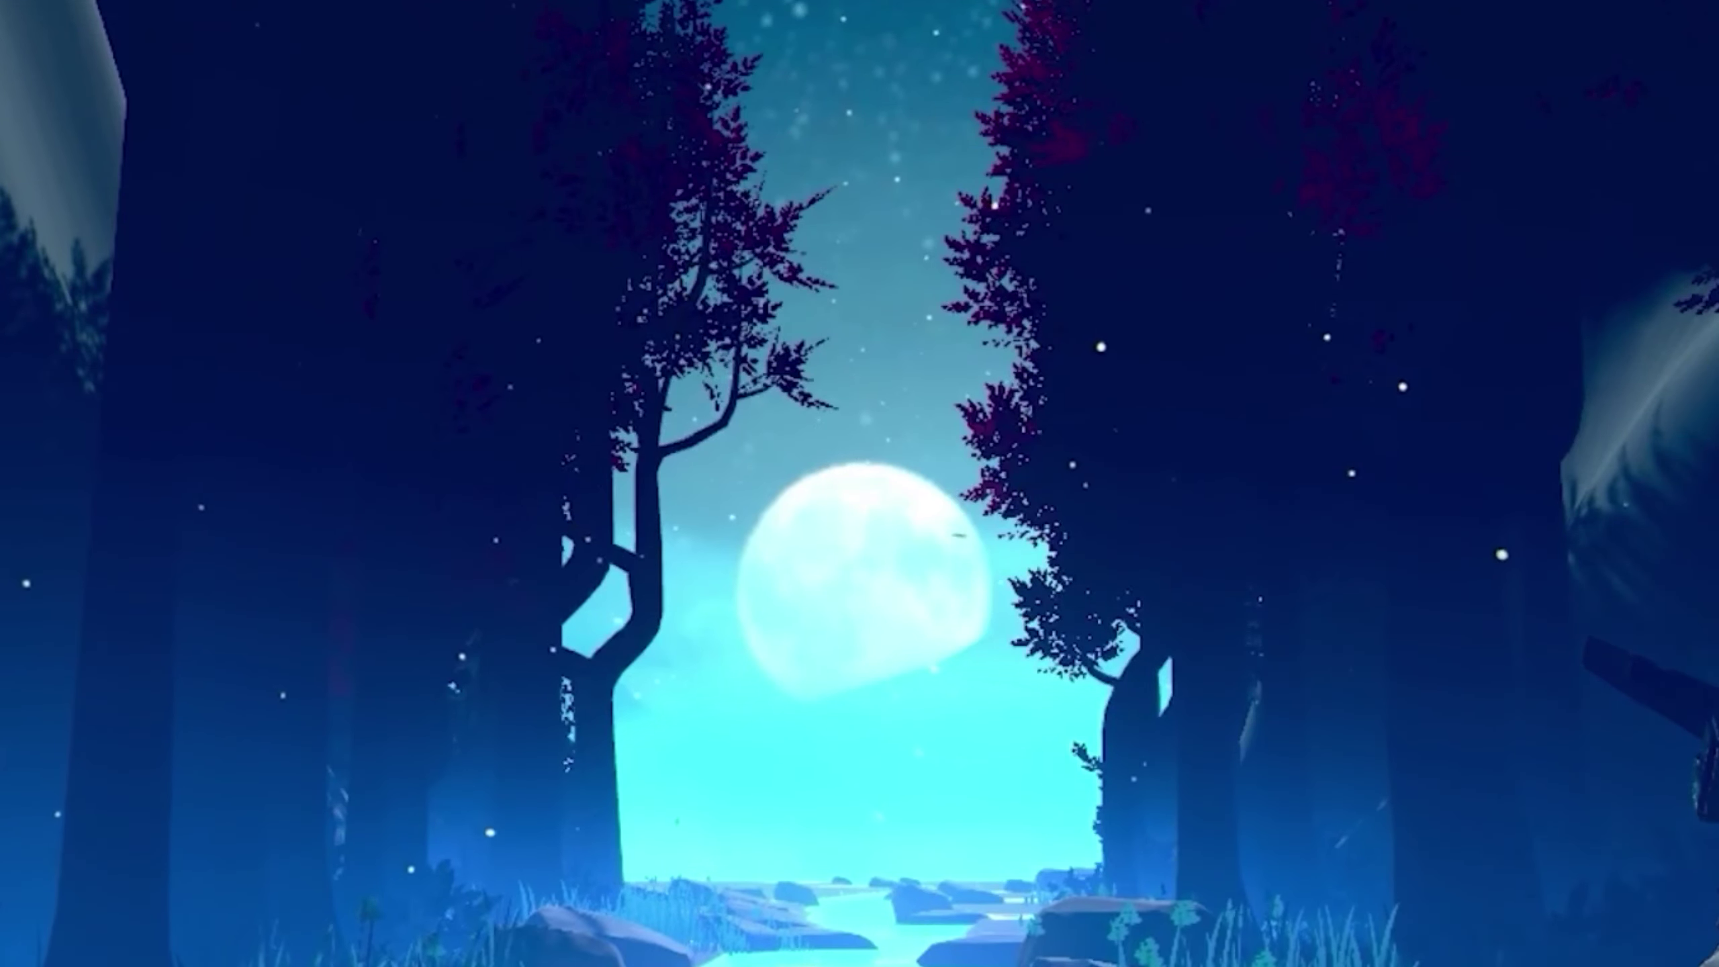
pyautogui.moveTo(676, 518); pyautogui.dragTo(768, 188)
pyautogui.click(744, 330)
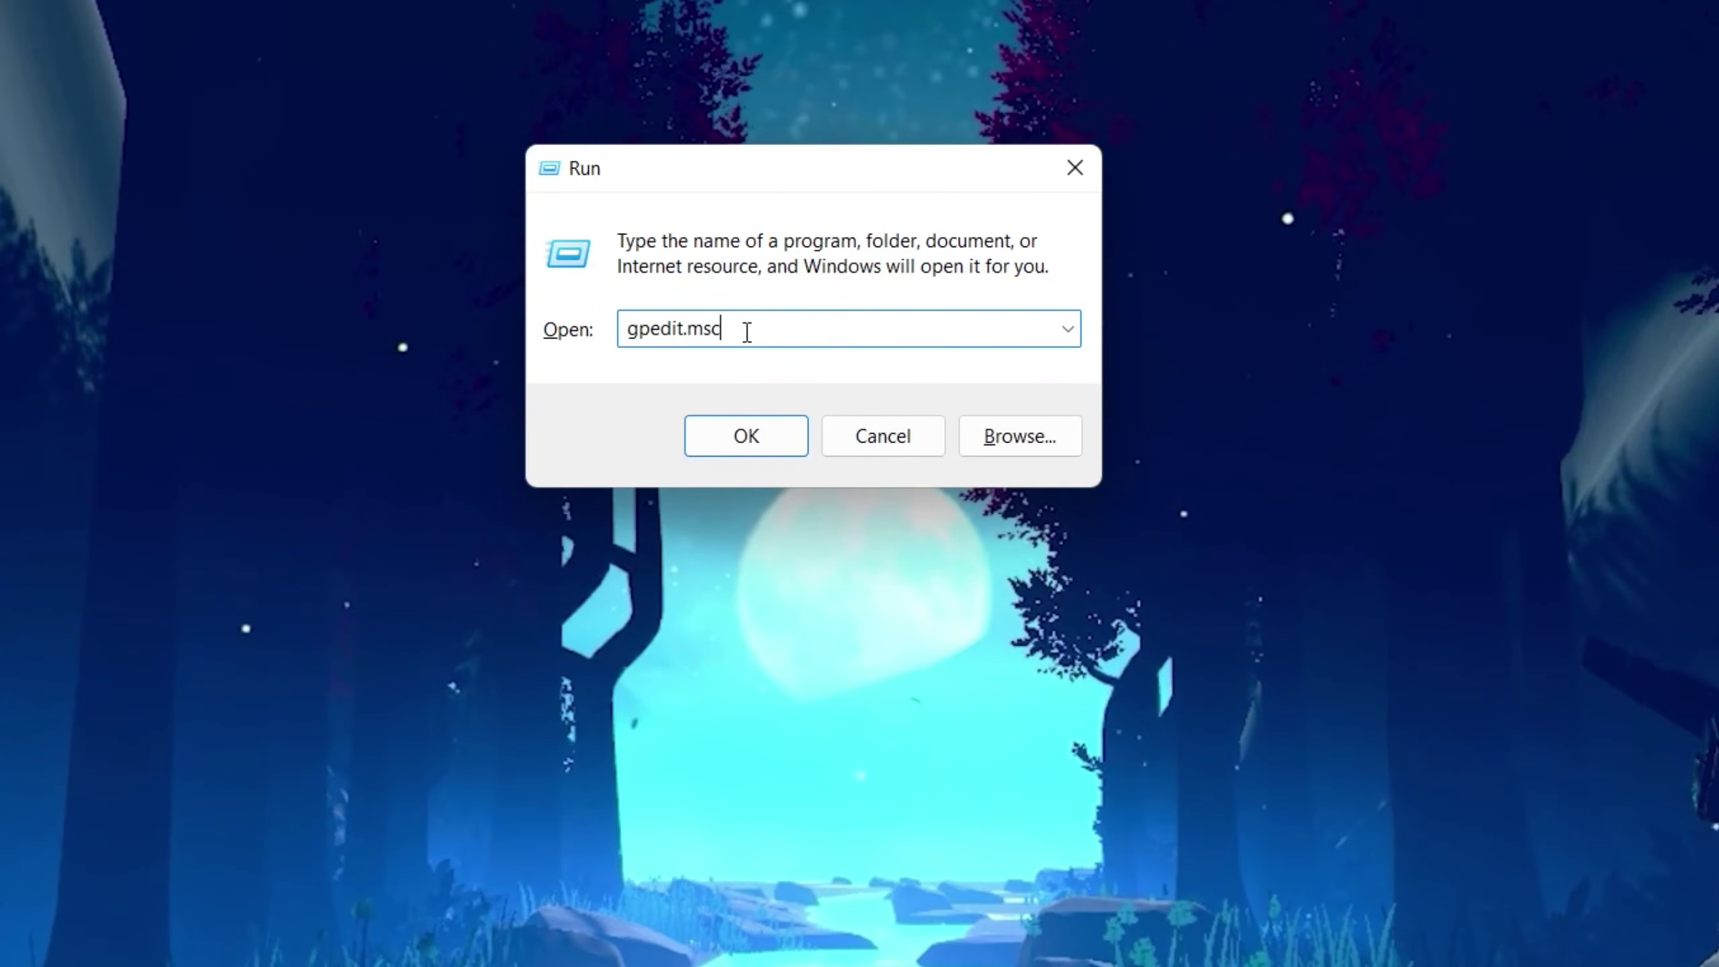
pyautogui.click(768, 440)
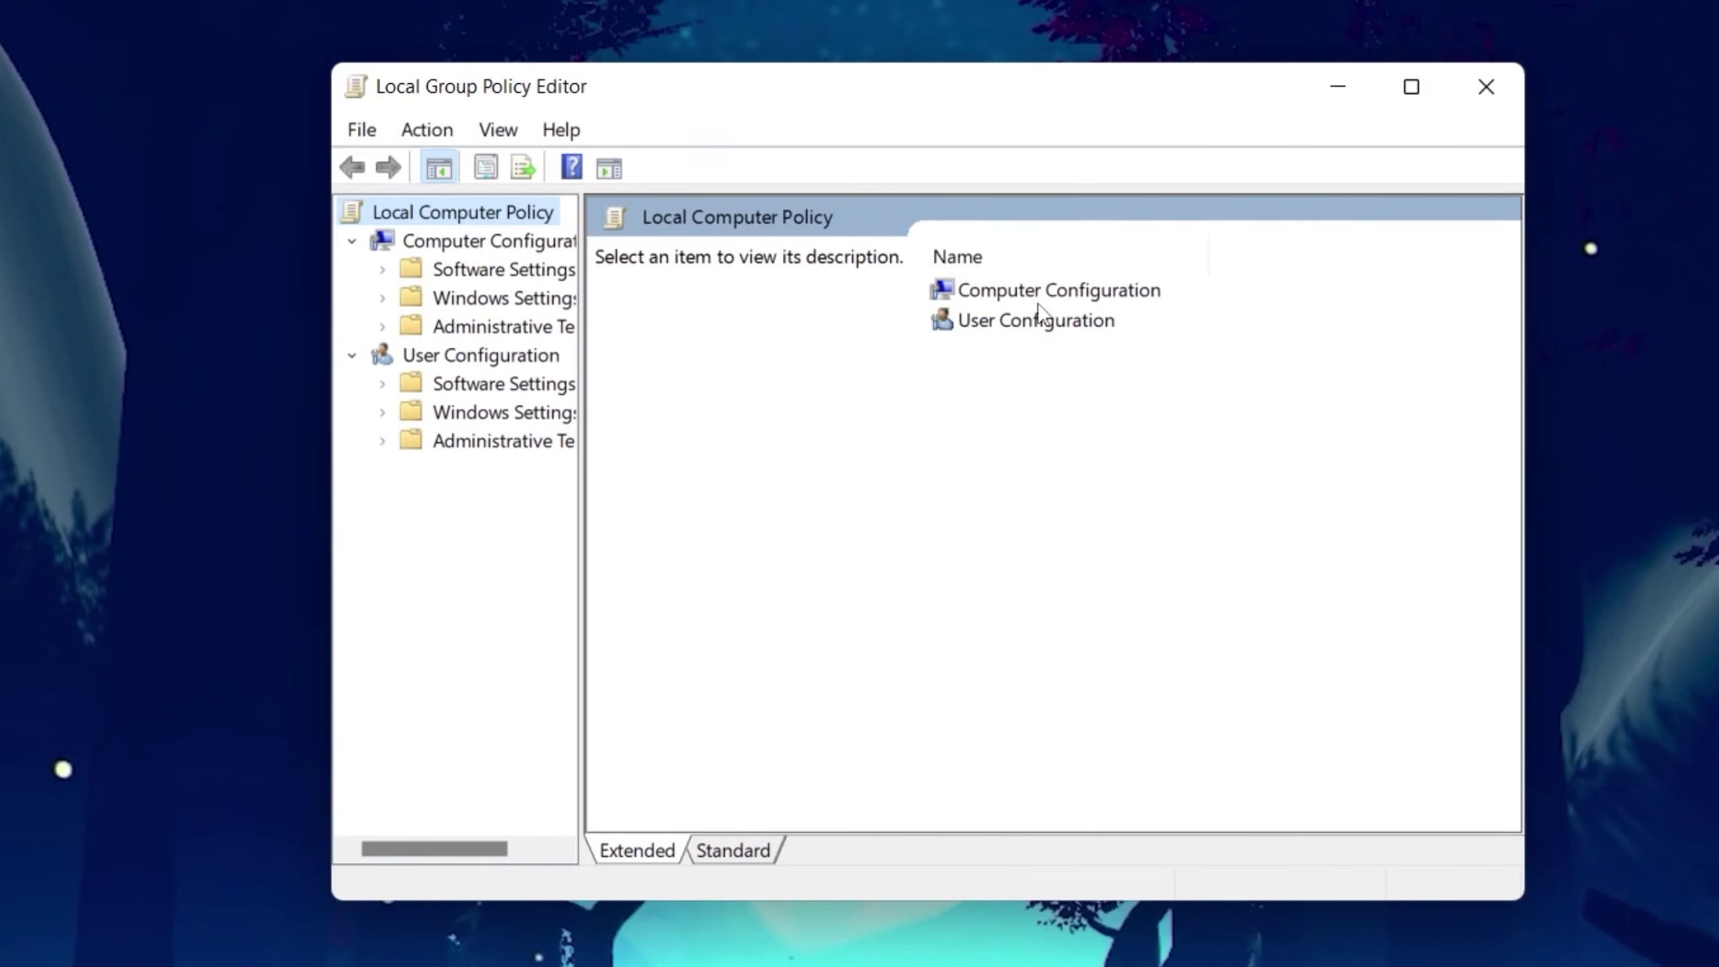
# Step: Open the "Let Windows apps run in the background" policy under Computer Configuration, Administrative Templates, Windows Components, App Privacy
pyautogui.doubleClick(1144, 290)
pyautogui.doubleClick(1010, 352)
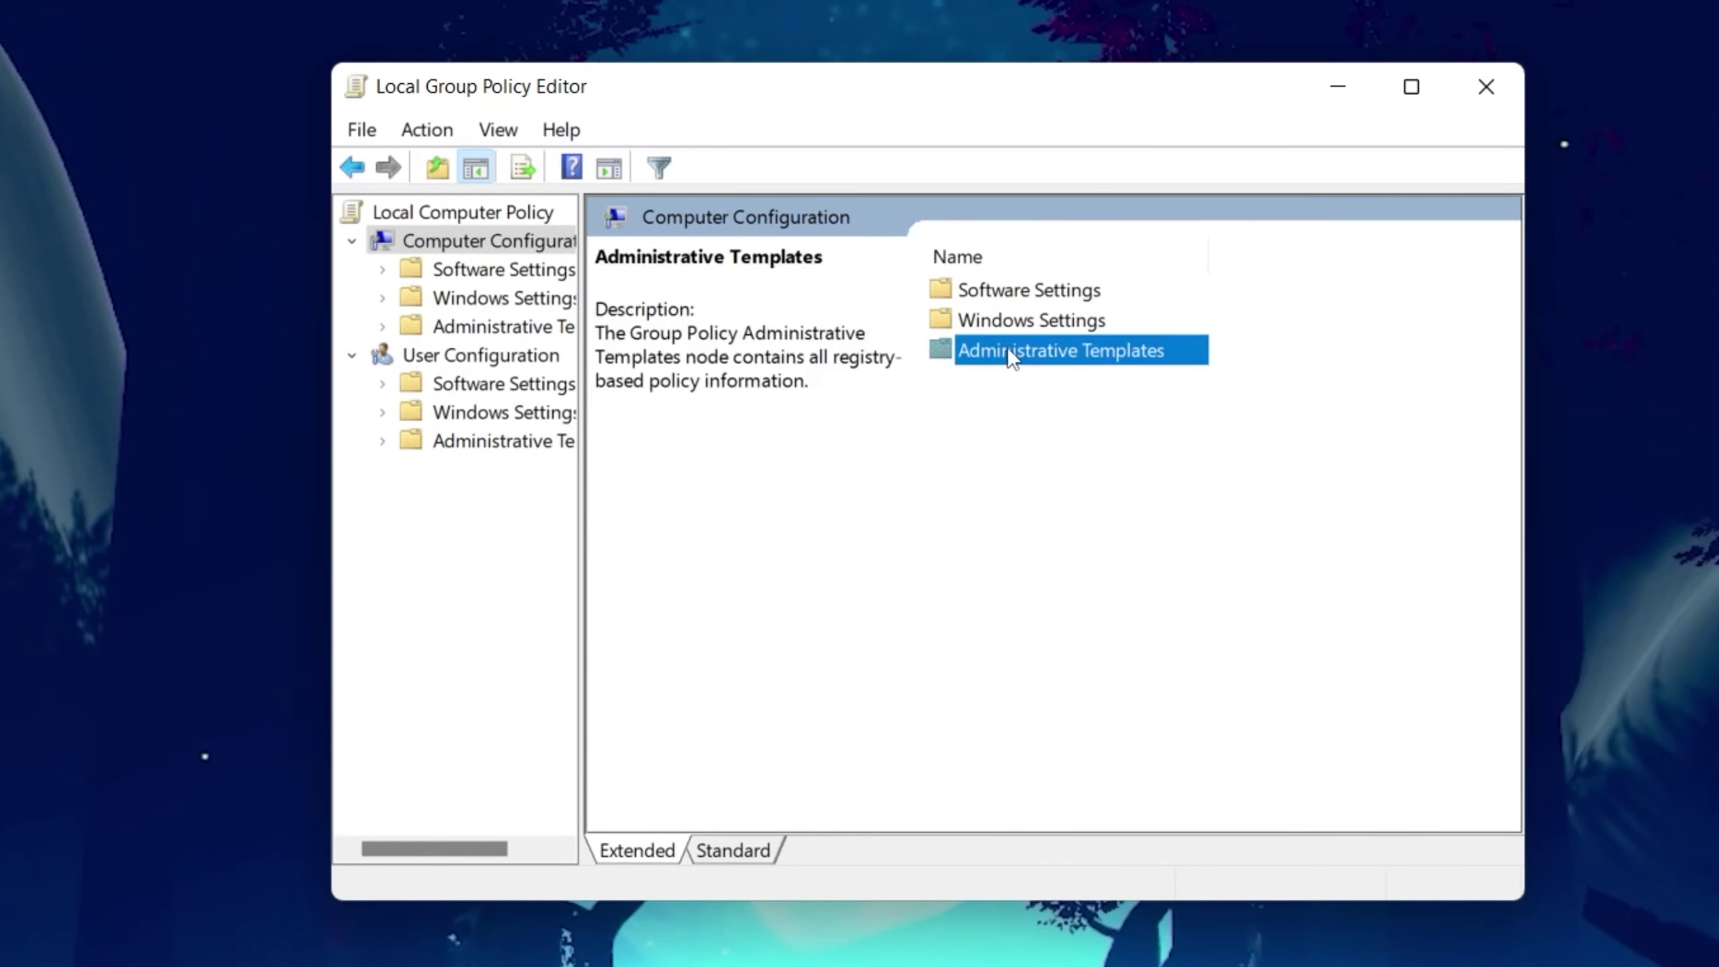
pyautogui.doubleClick(1027, 474)
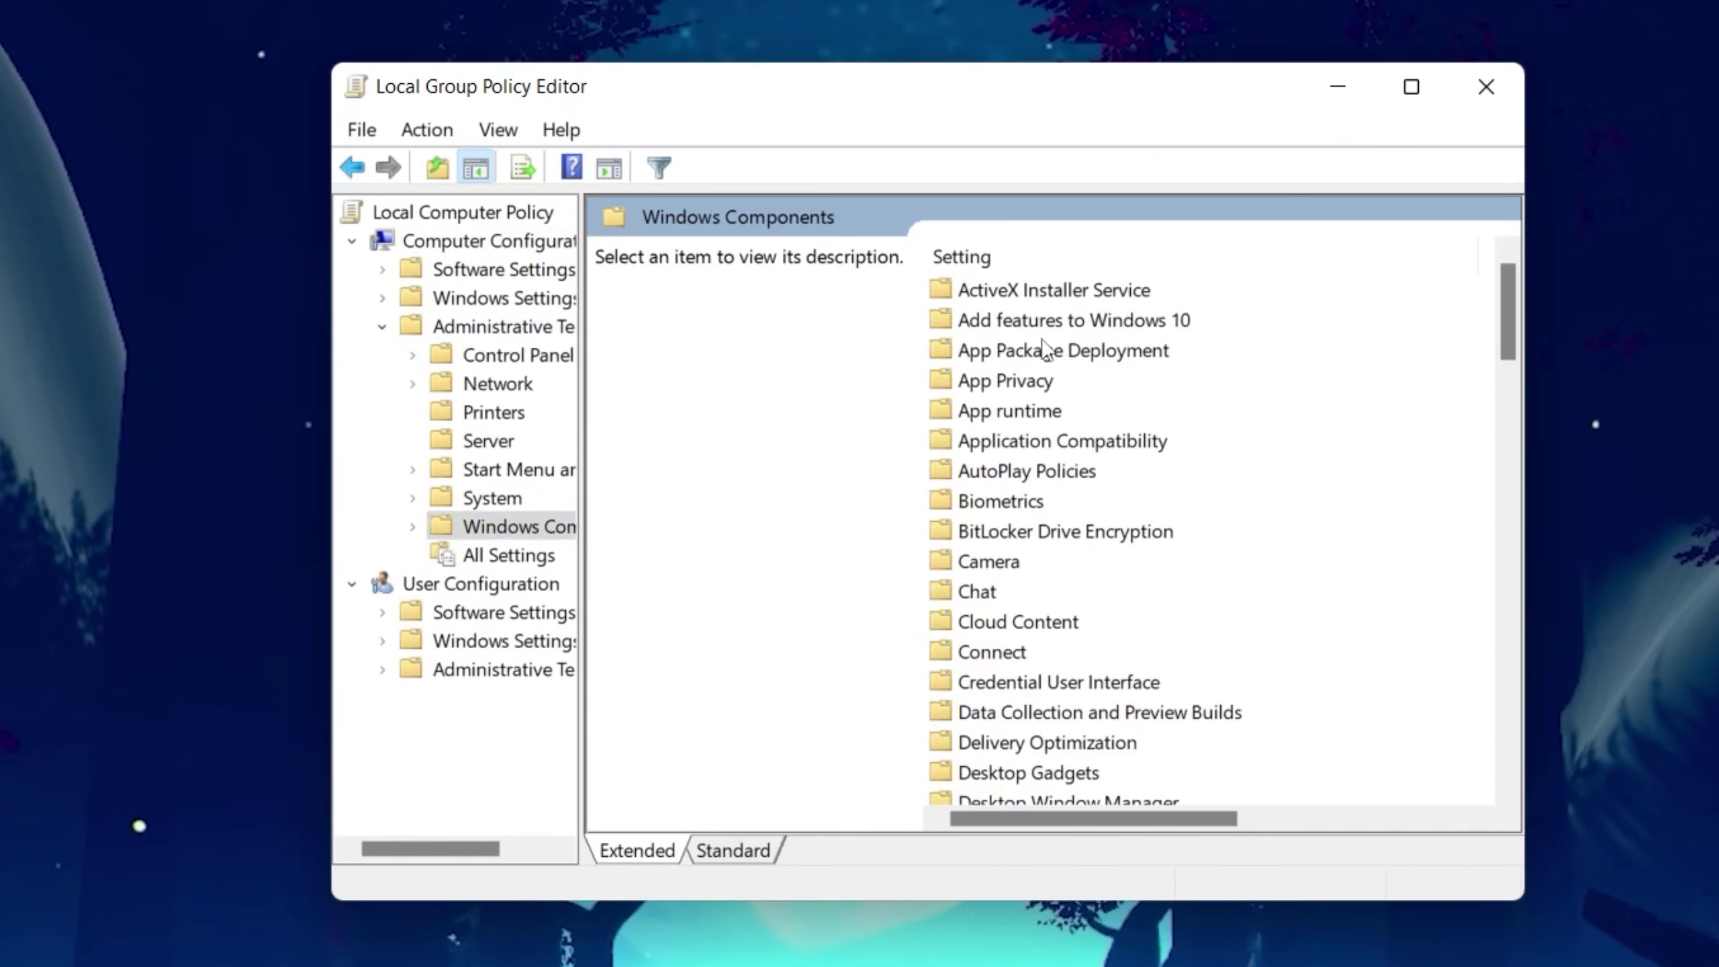
pyautogui.doubleClick(978, 390)
pyautogui.scroll(-3, 1033, 393)
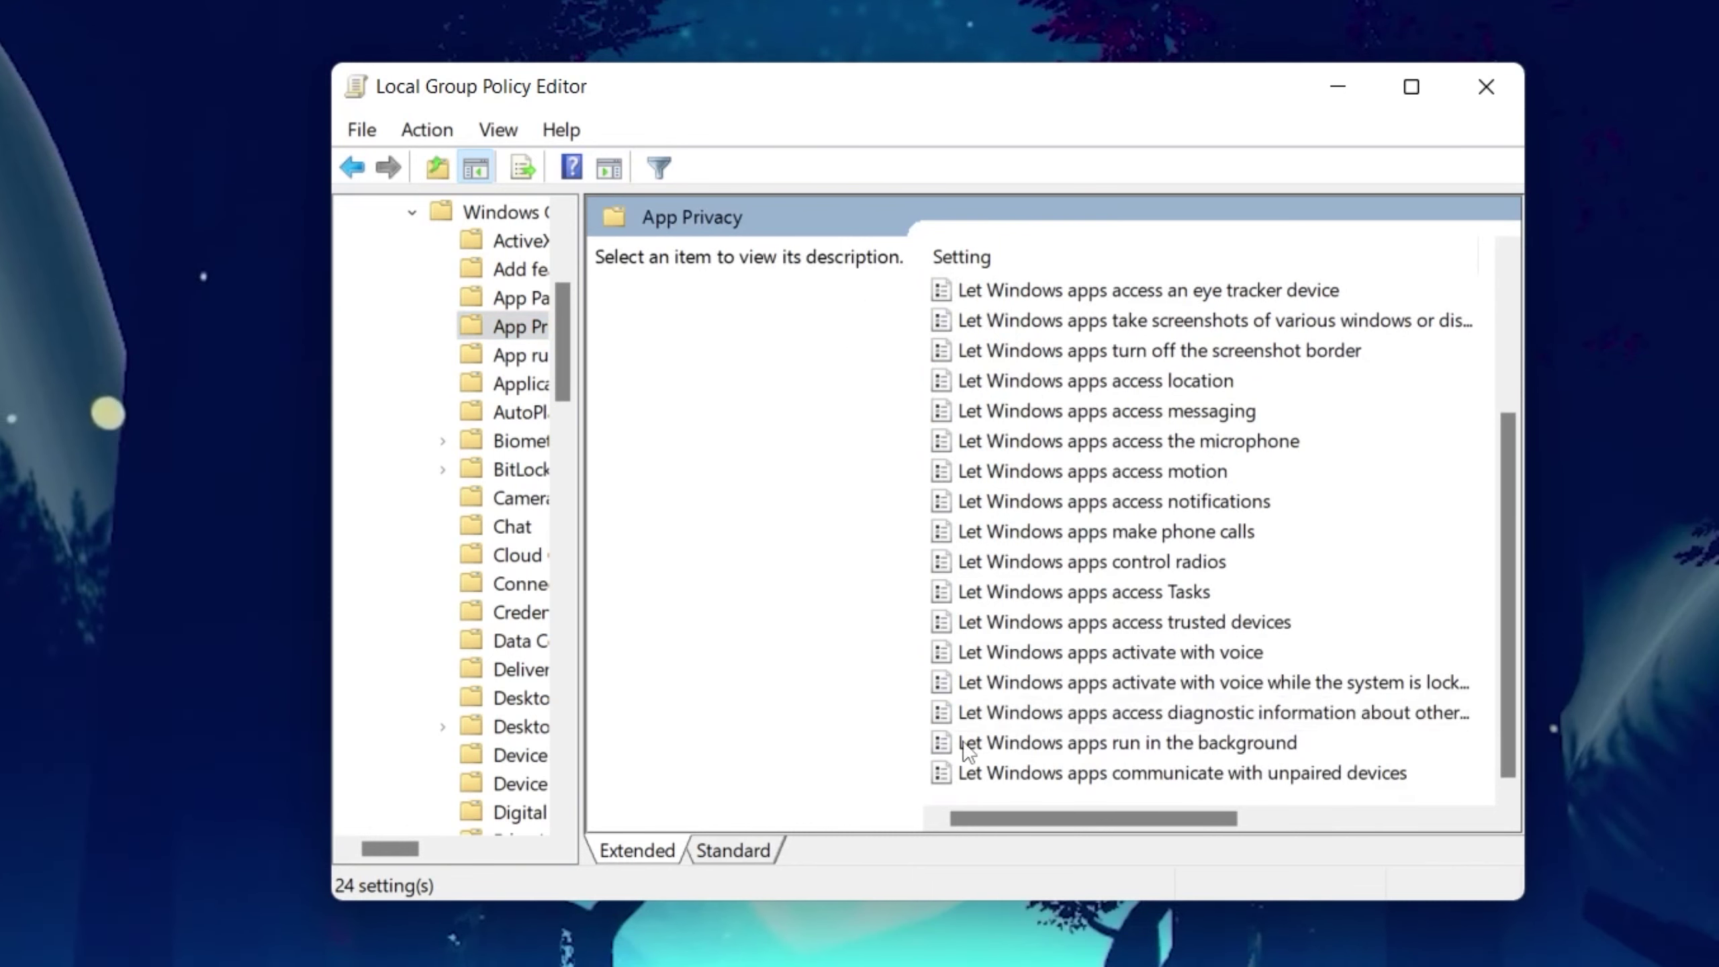
pyautogui.doubleClick(1118, 747)
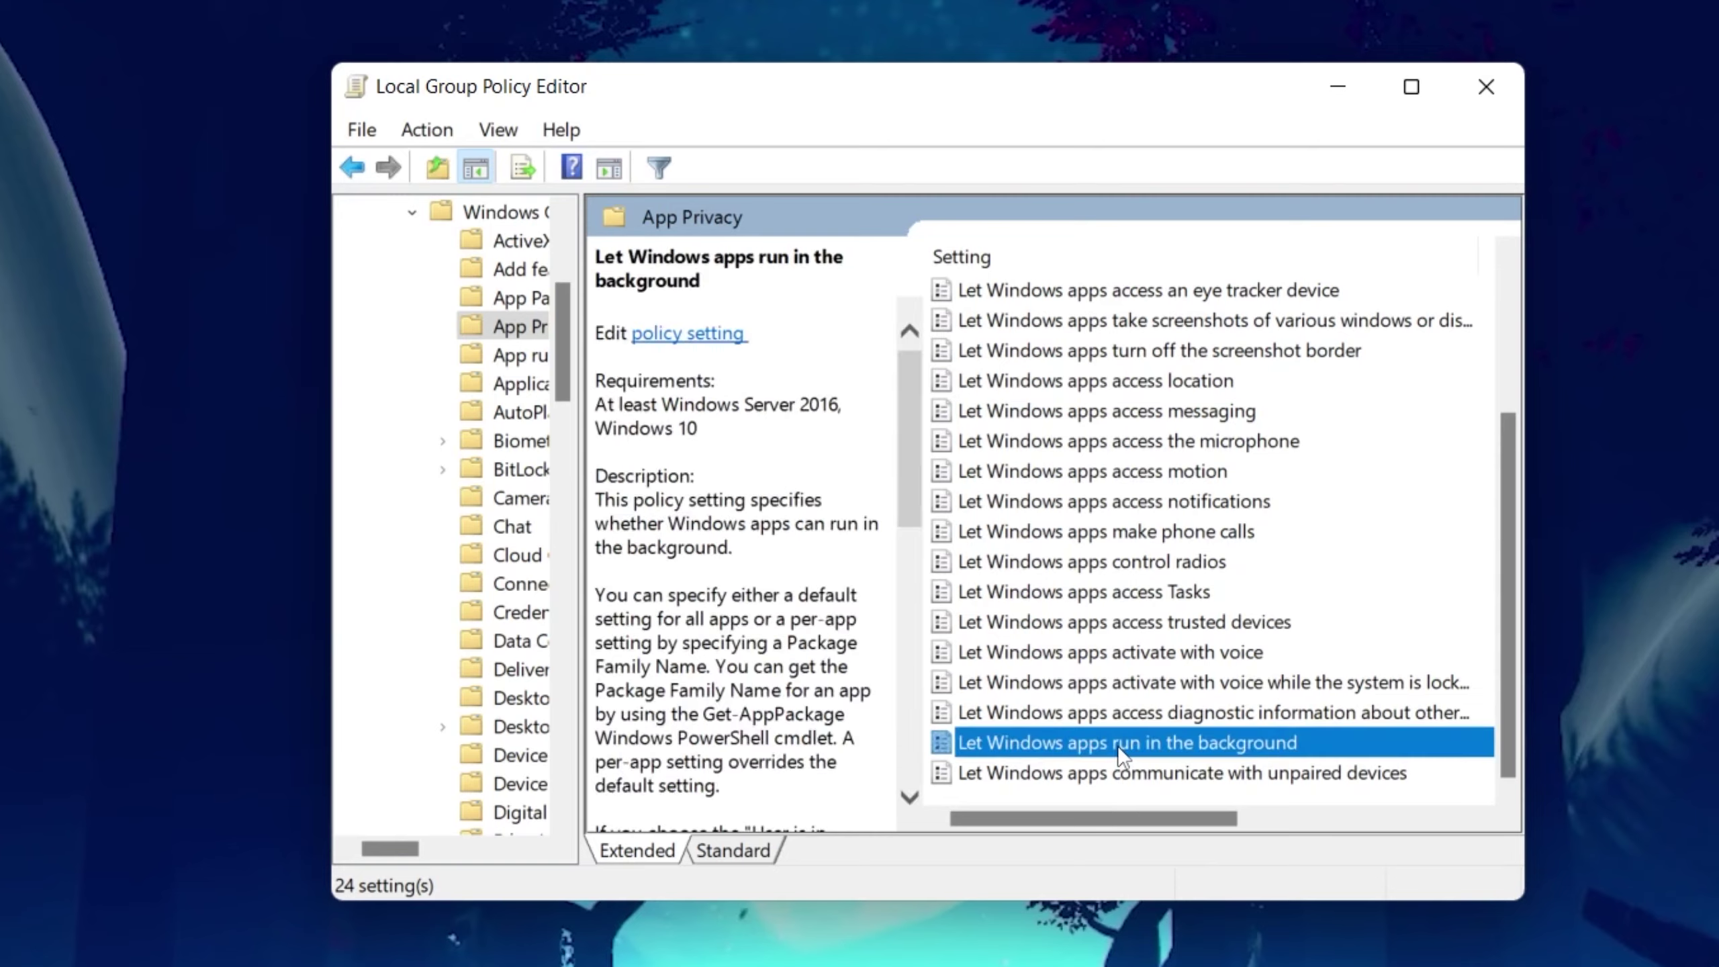
# Step: Enable the background apps policy with Force Deny as the default for all apps and save it
pyautogui.click(248, 203)
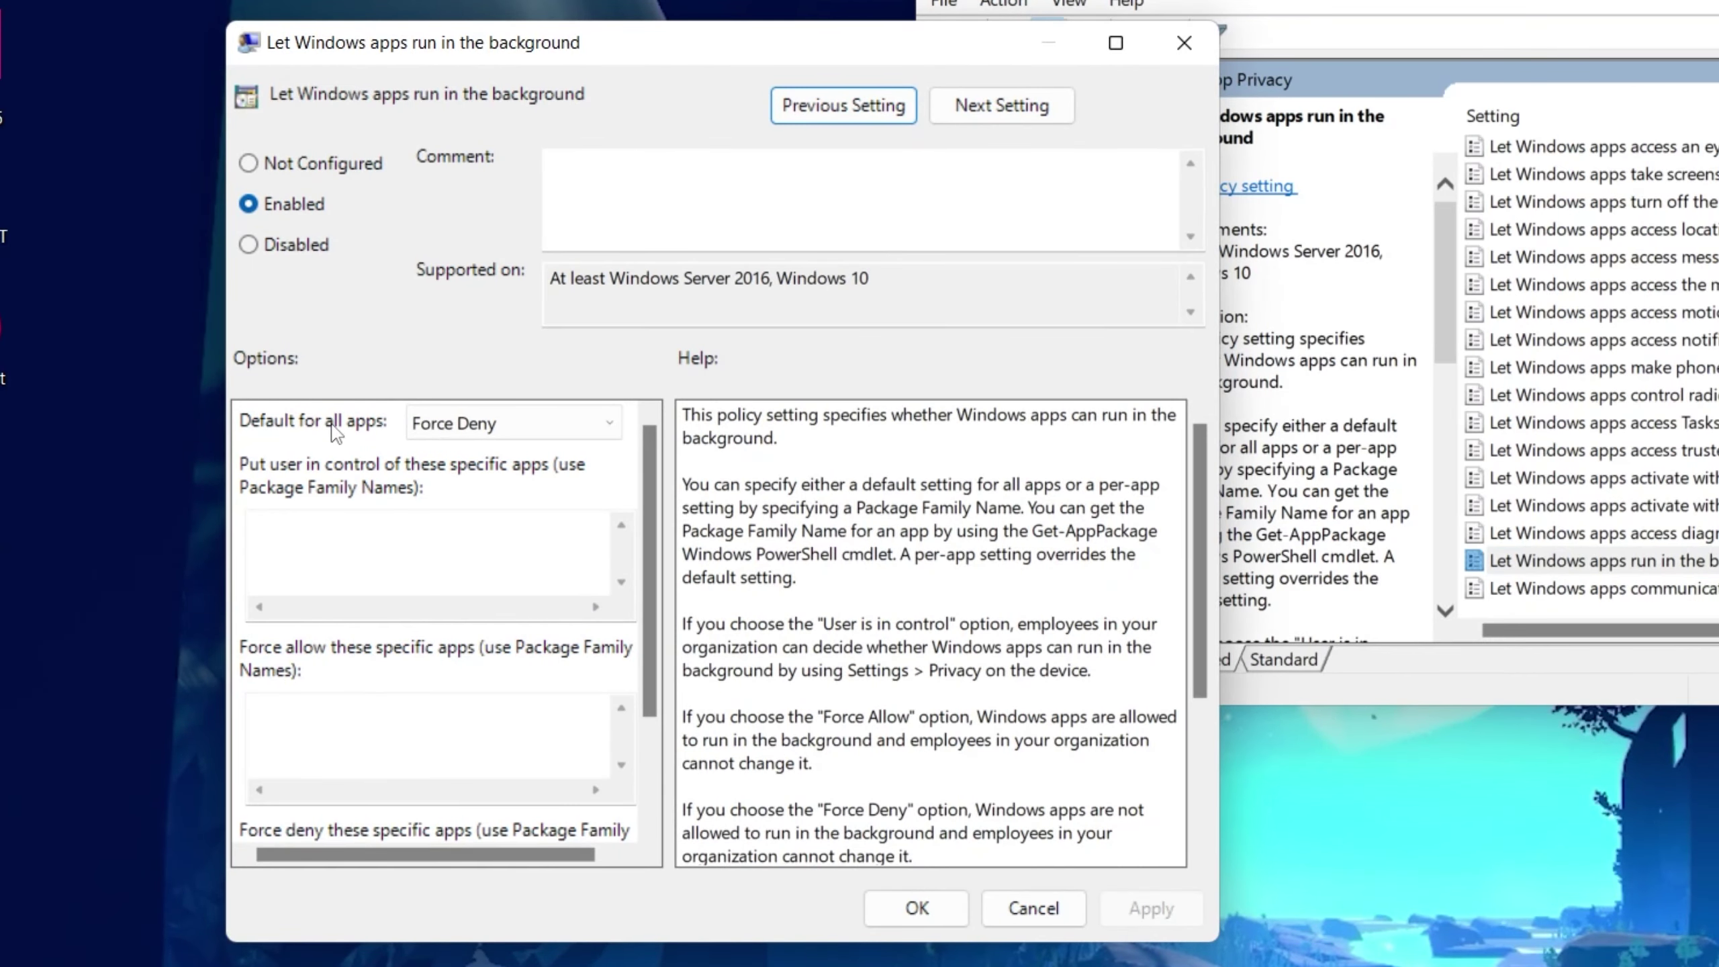
pyautogui.click(515, 425)
pyautogui.click(493, 501)
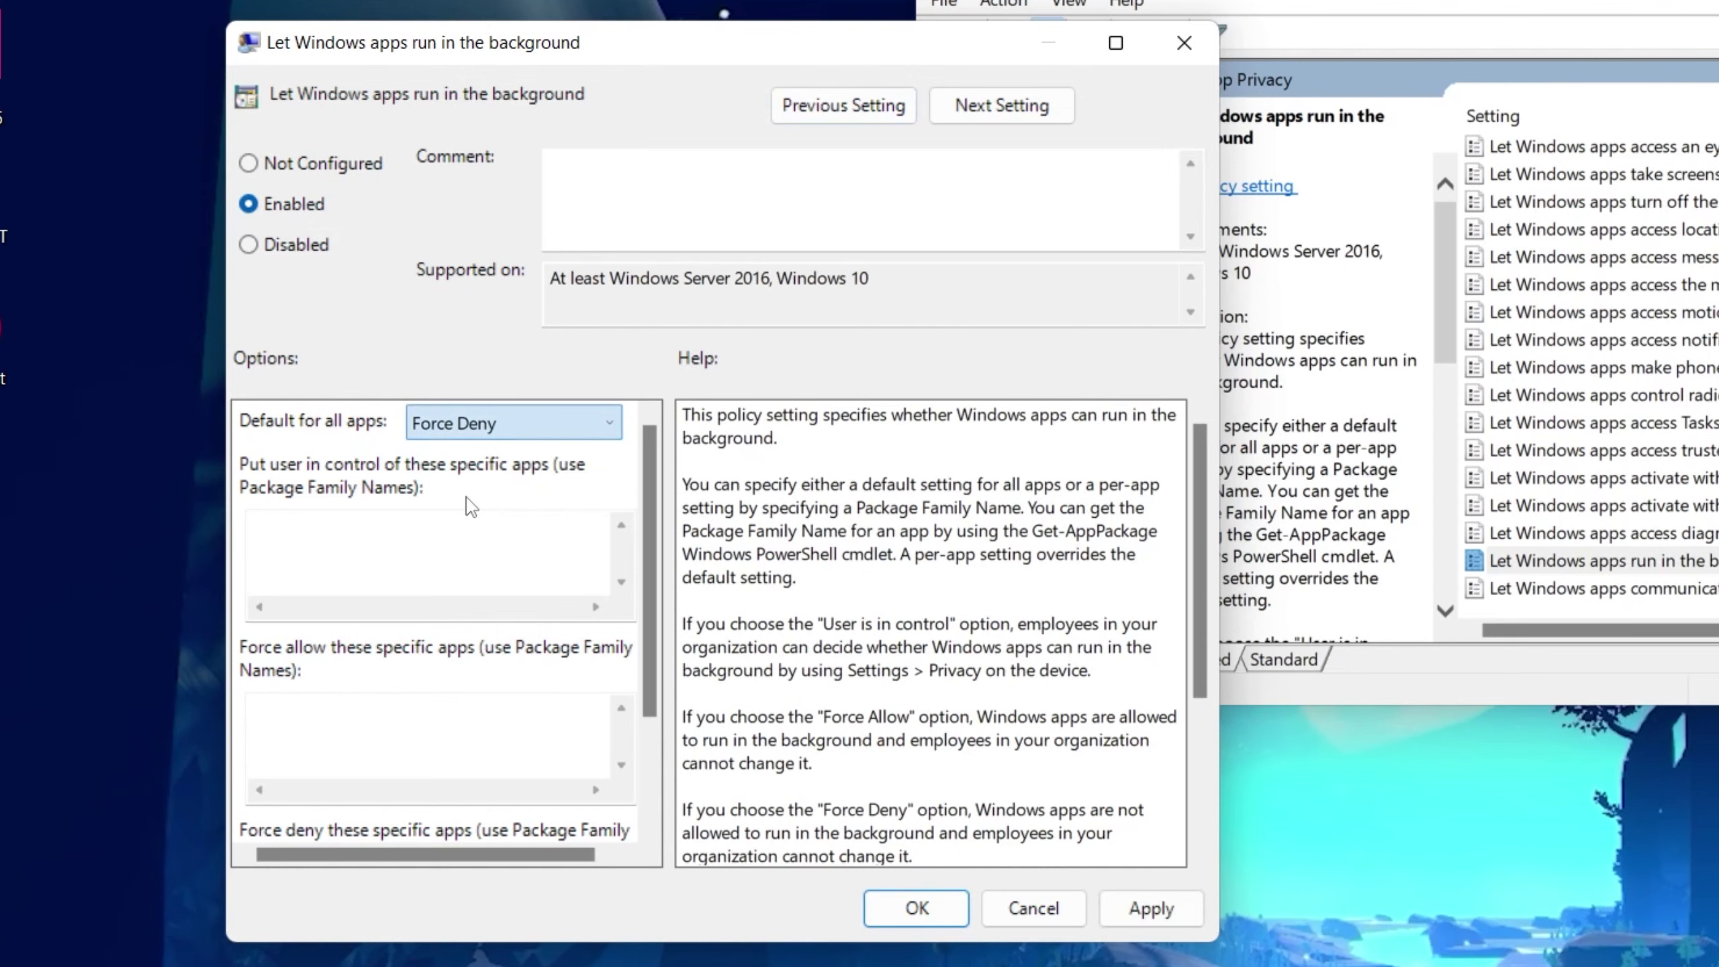
pyautogui.click(933, 905)
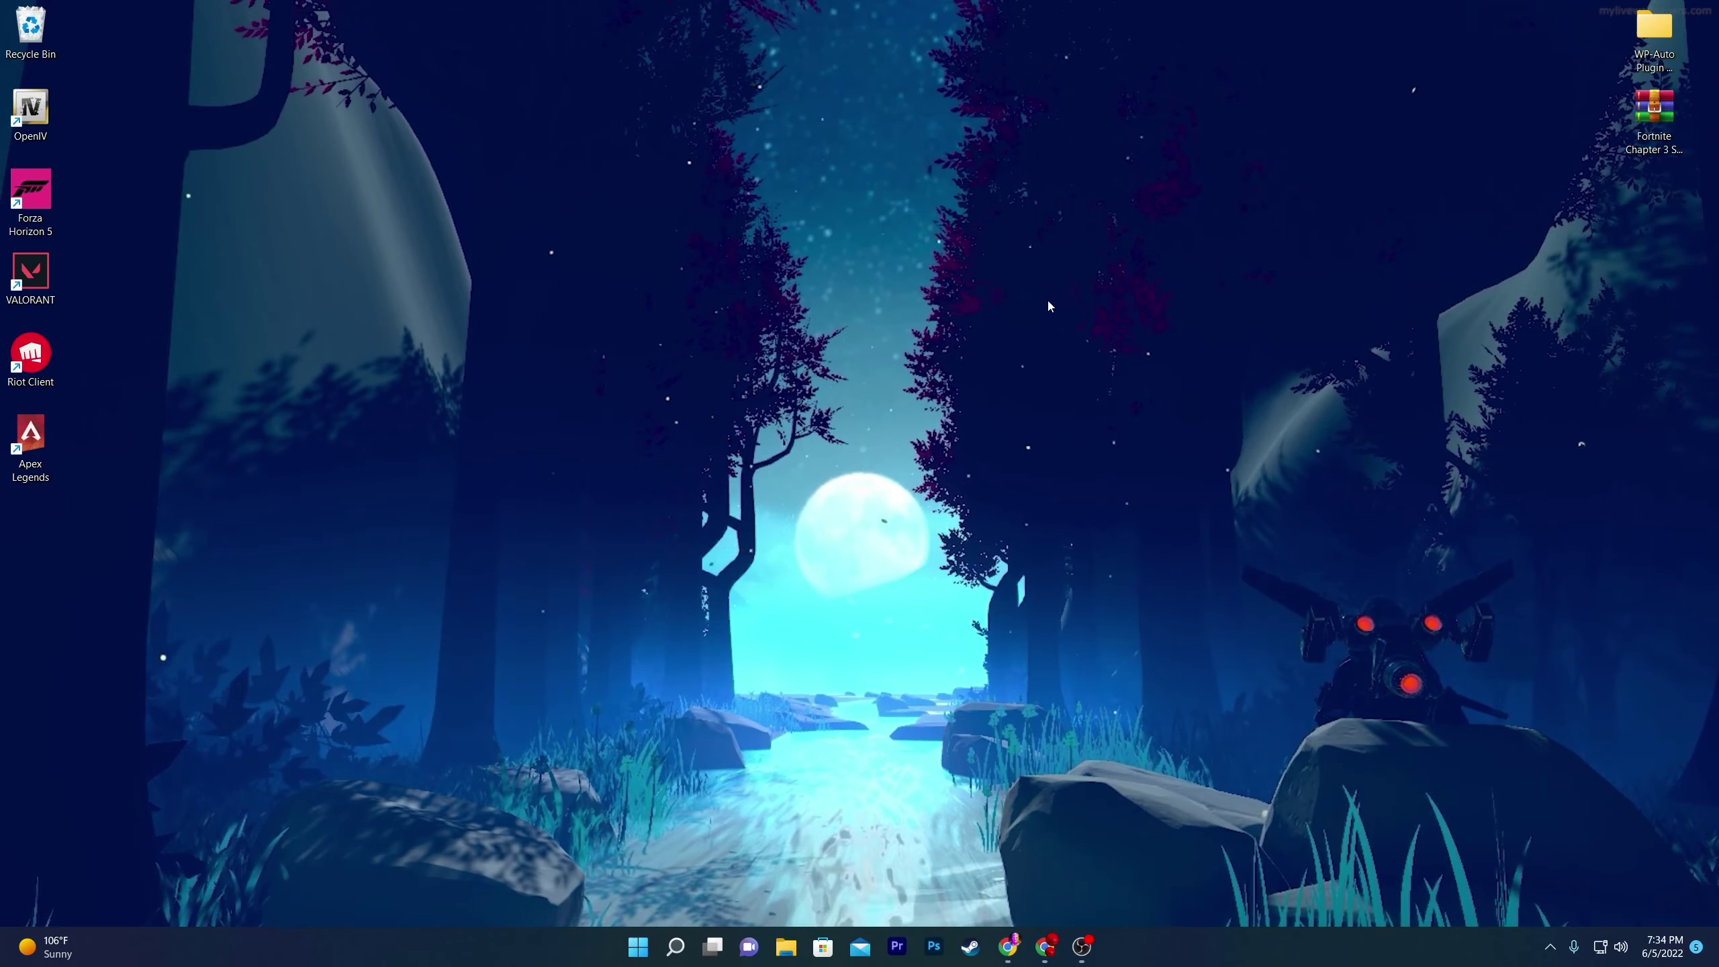
# Step: Move the boost pack archive to the desktop's upper middle and open the "FORTNITE SEASON 3: How to Boost FPS" post on uptopacks.com in Chrome
pyautogui.moveTo(1651, 118); pyautogui.dragTo(822, 192)
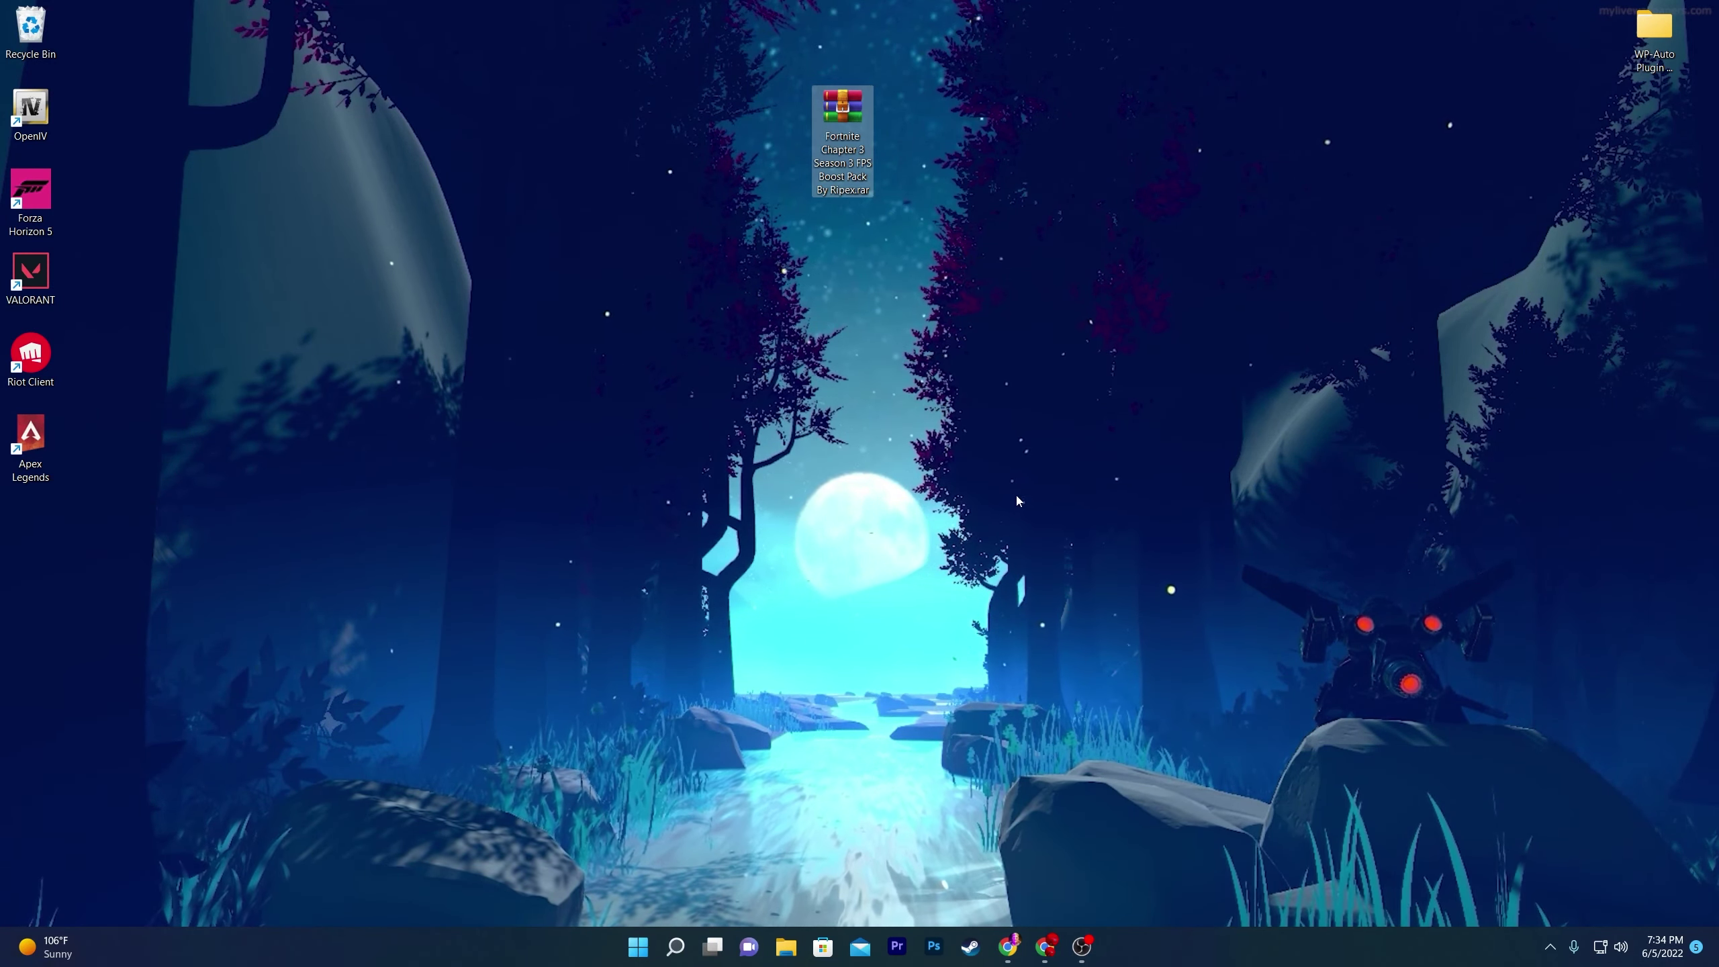
pyautogui.click(1045, 946)
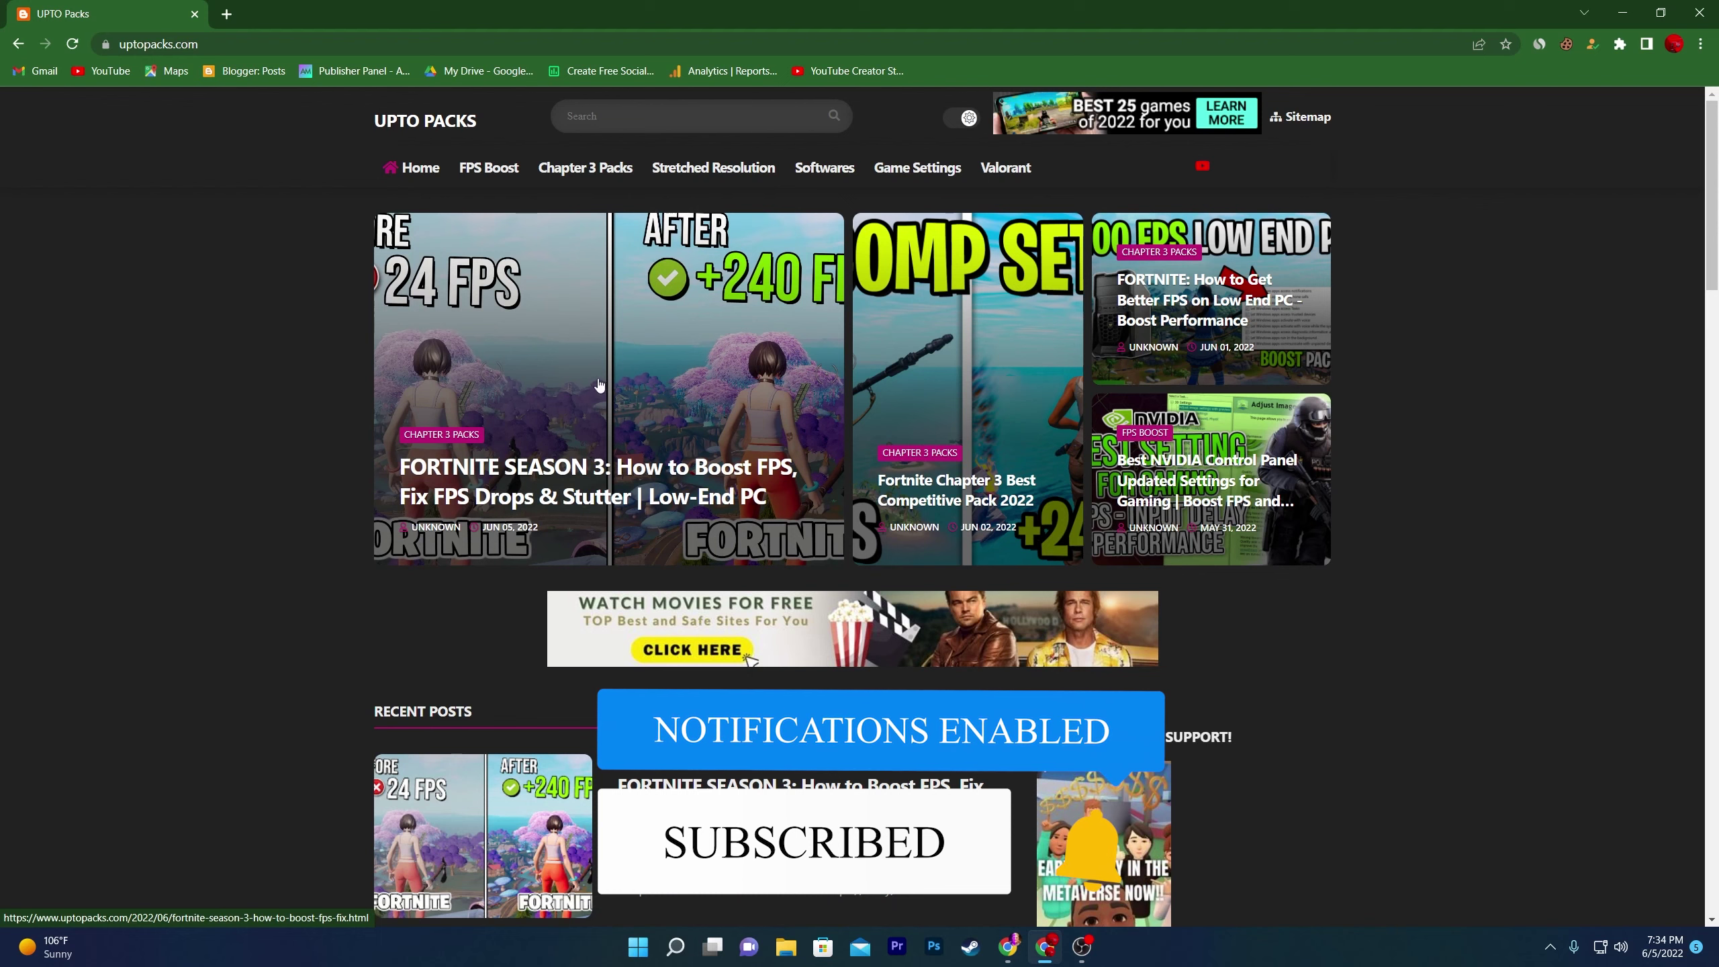
pyautogui.scroll(-4, 627, 347)
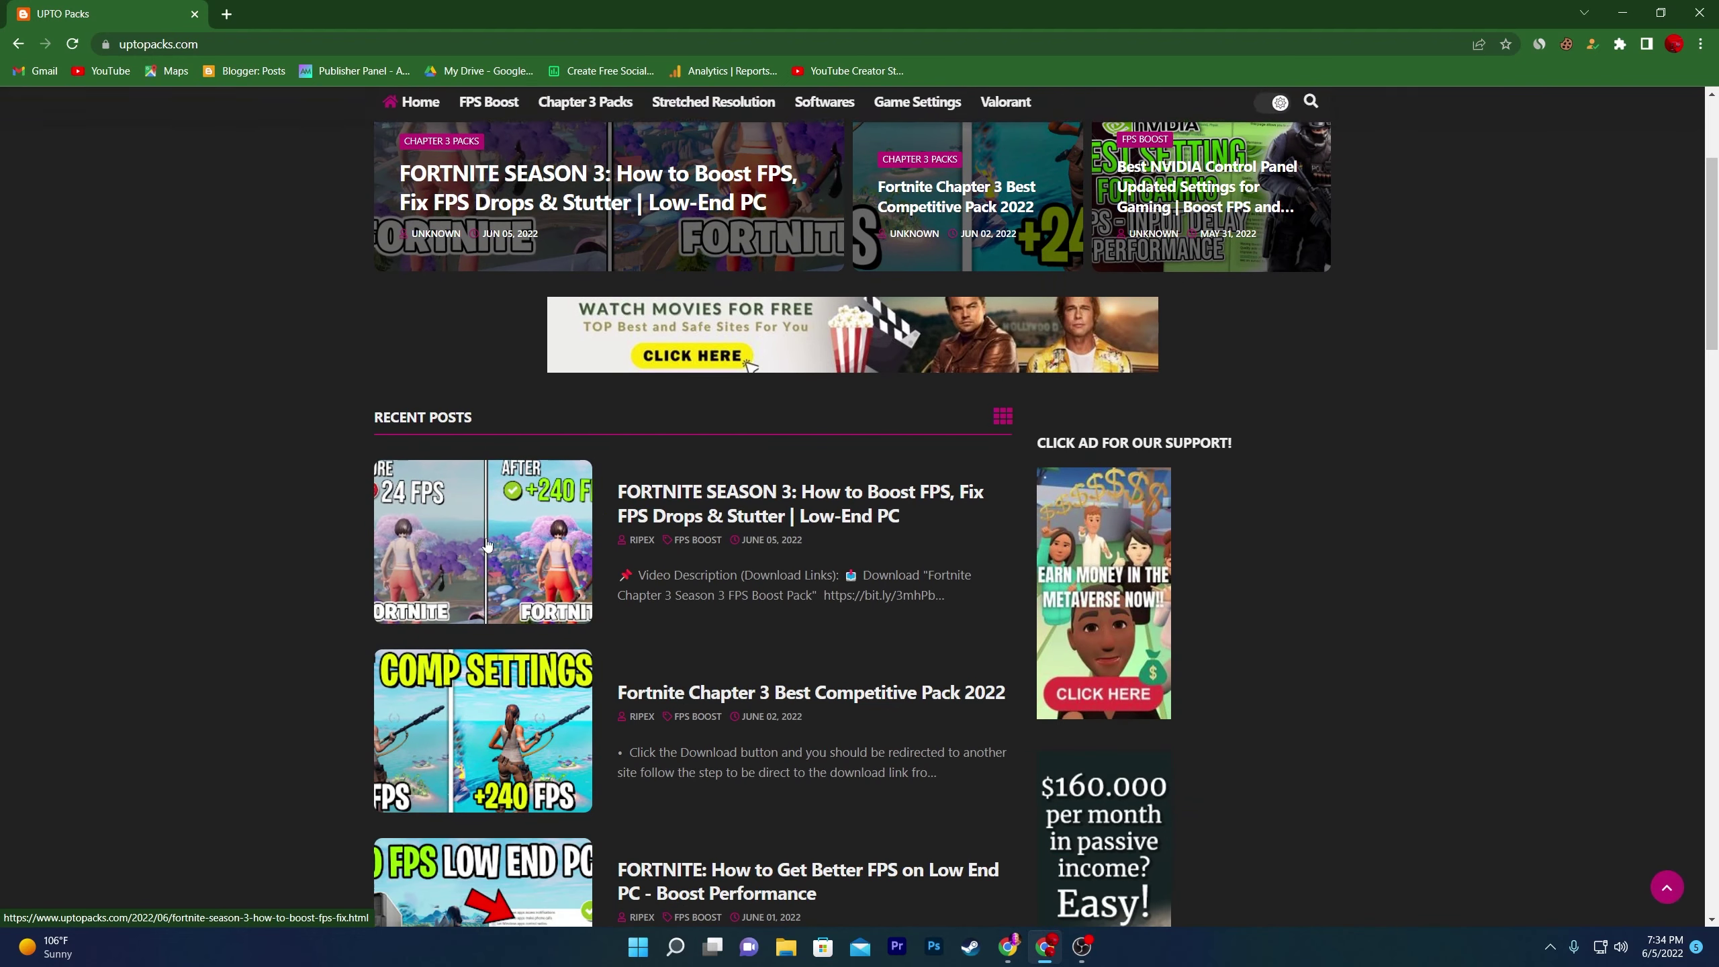
pyautogui.click(495, 532)
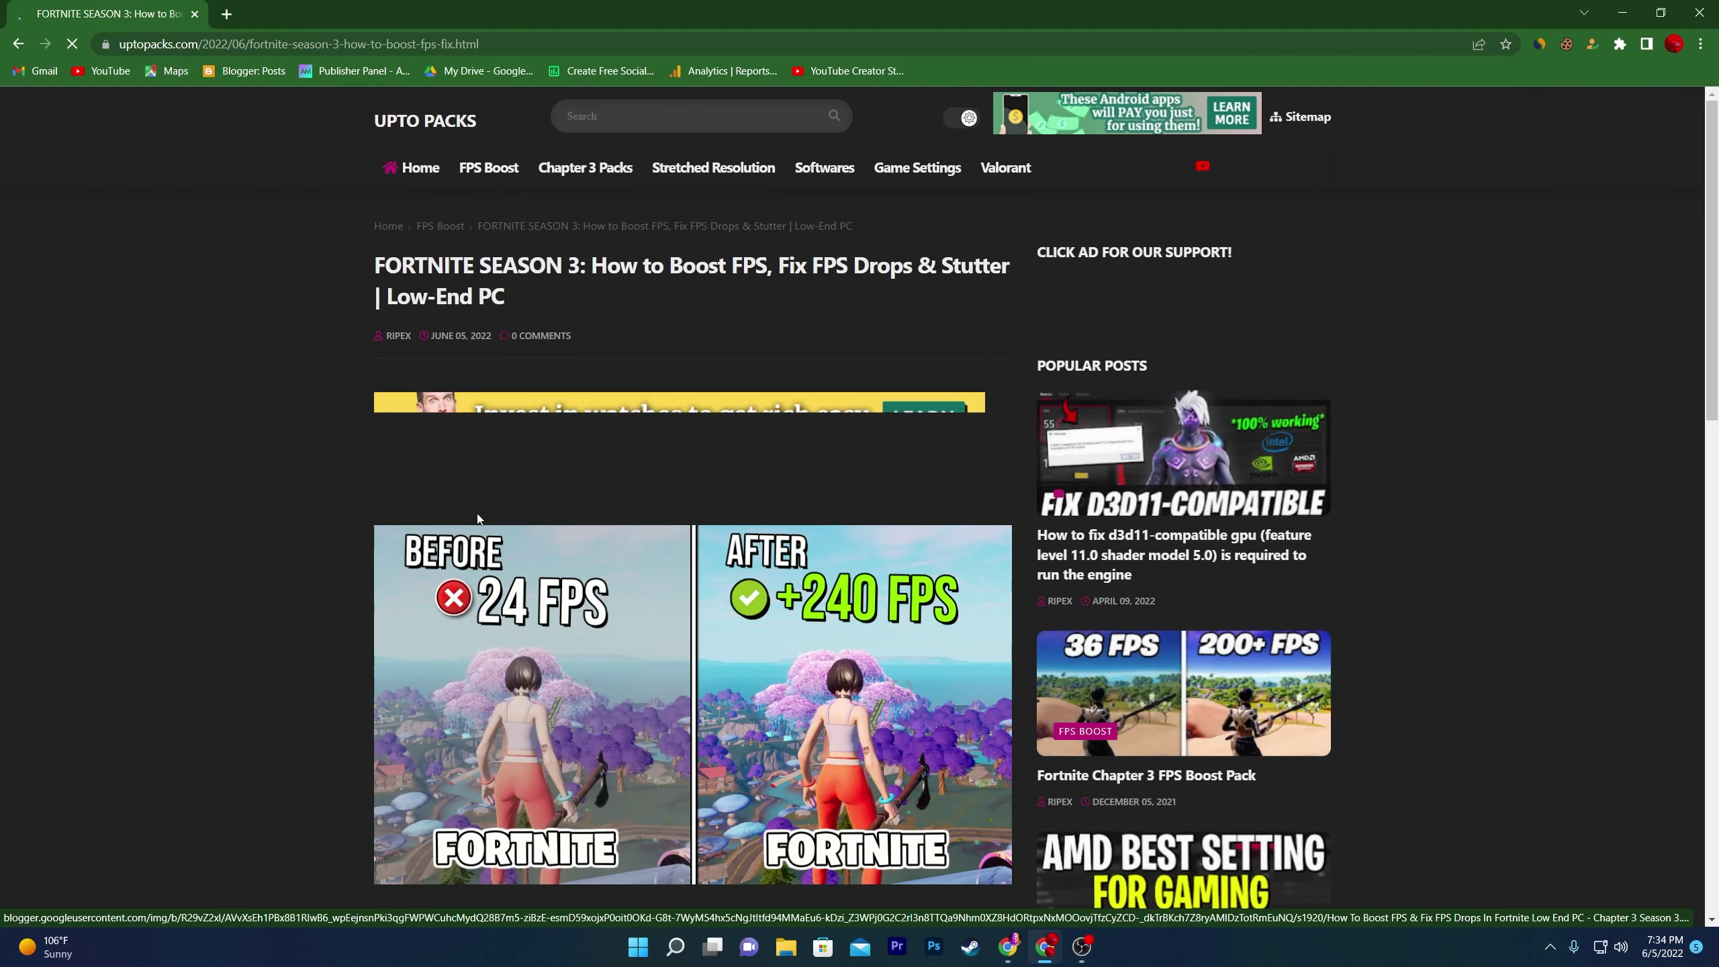
# Step: Download the Fortnite Chapter 3 Season 3 FPS Boost Pack RAR archive through the post's MediaFire page
pyautogui.scroll(-10, 496, 451)
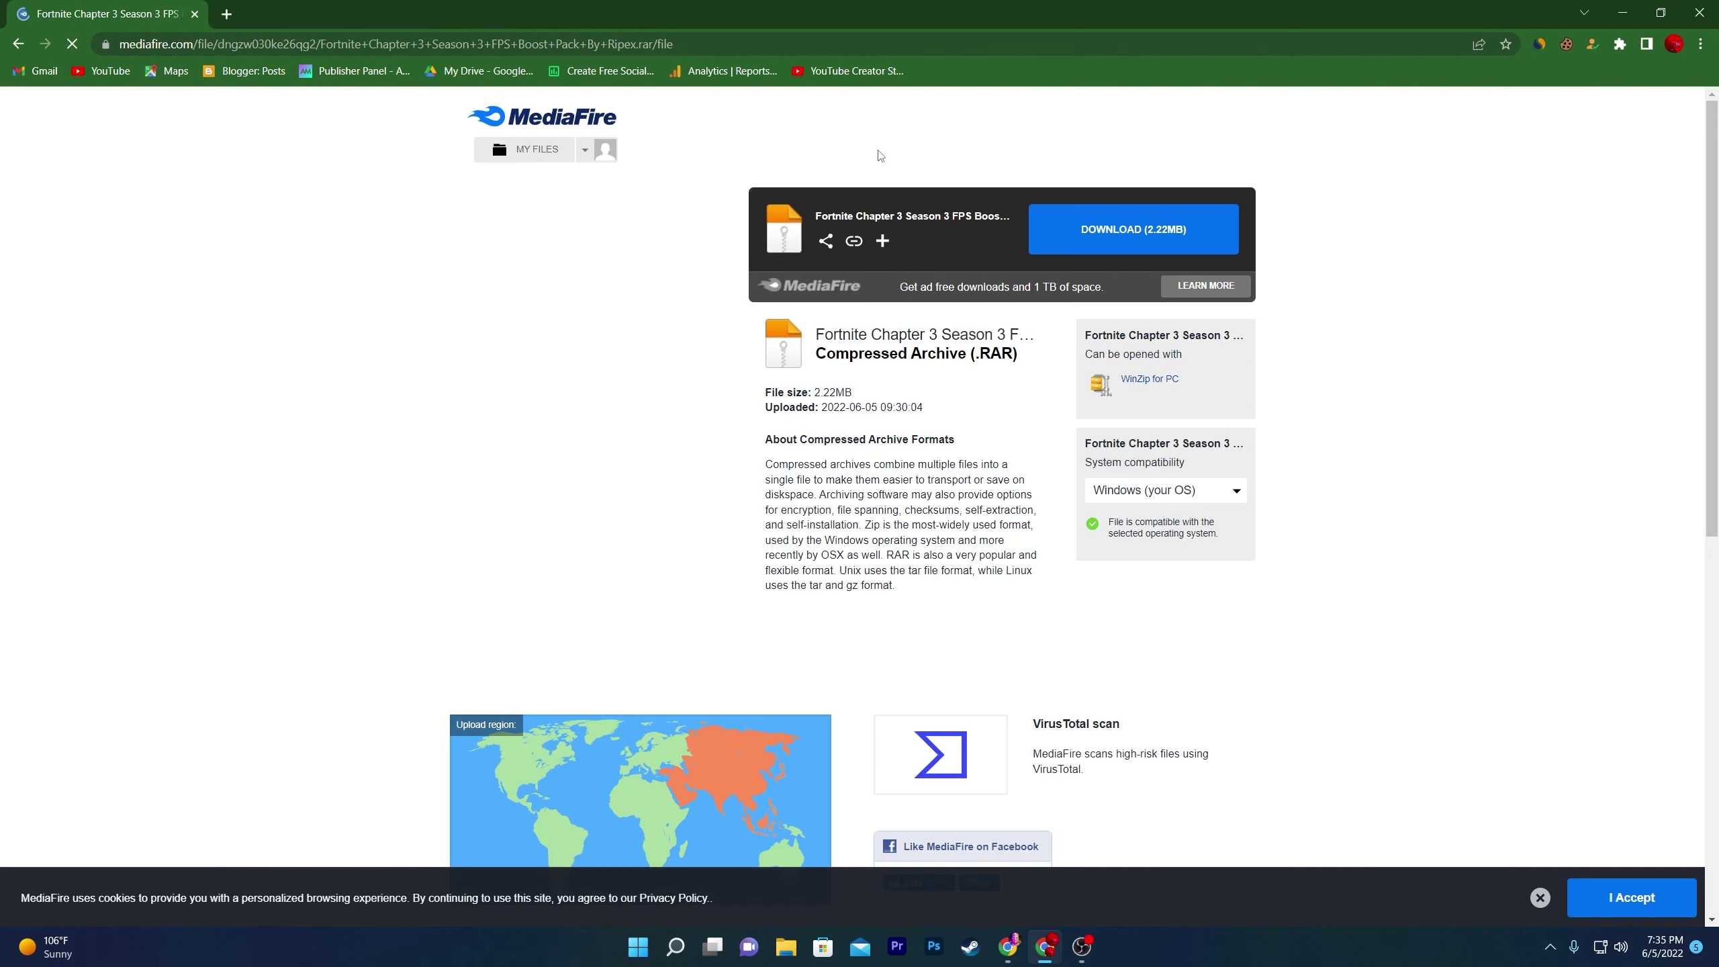
pyautogui.click(1144, 230)
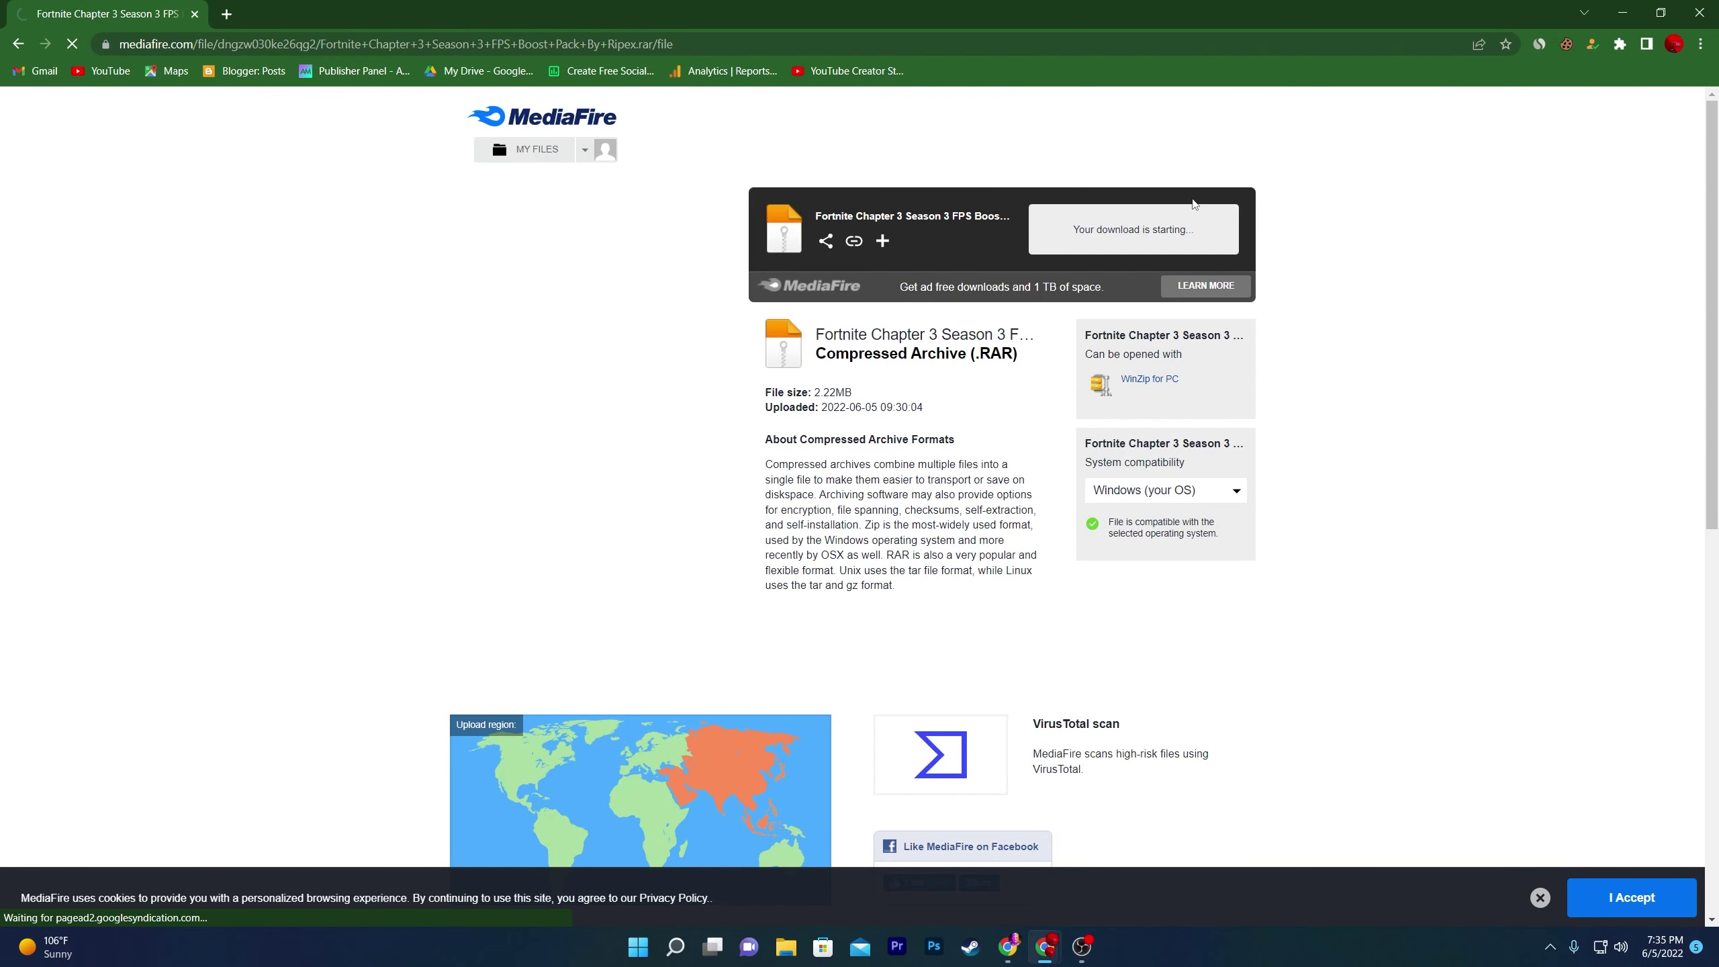
pyautogui.click(852, 545)
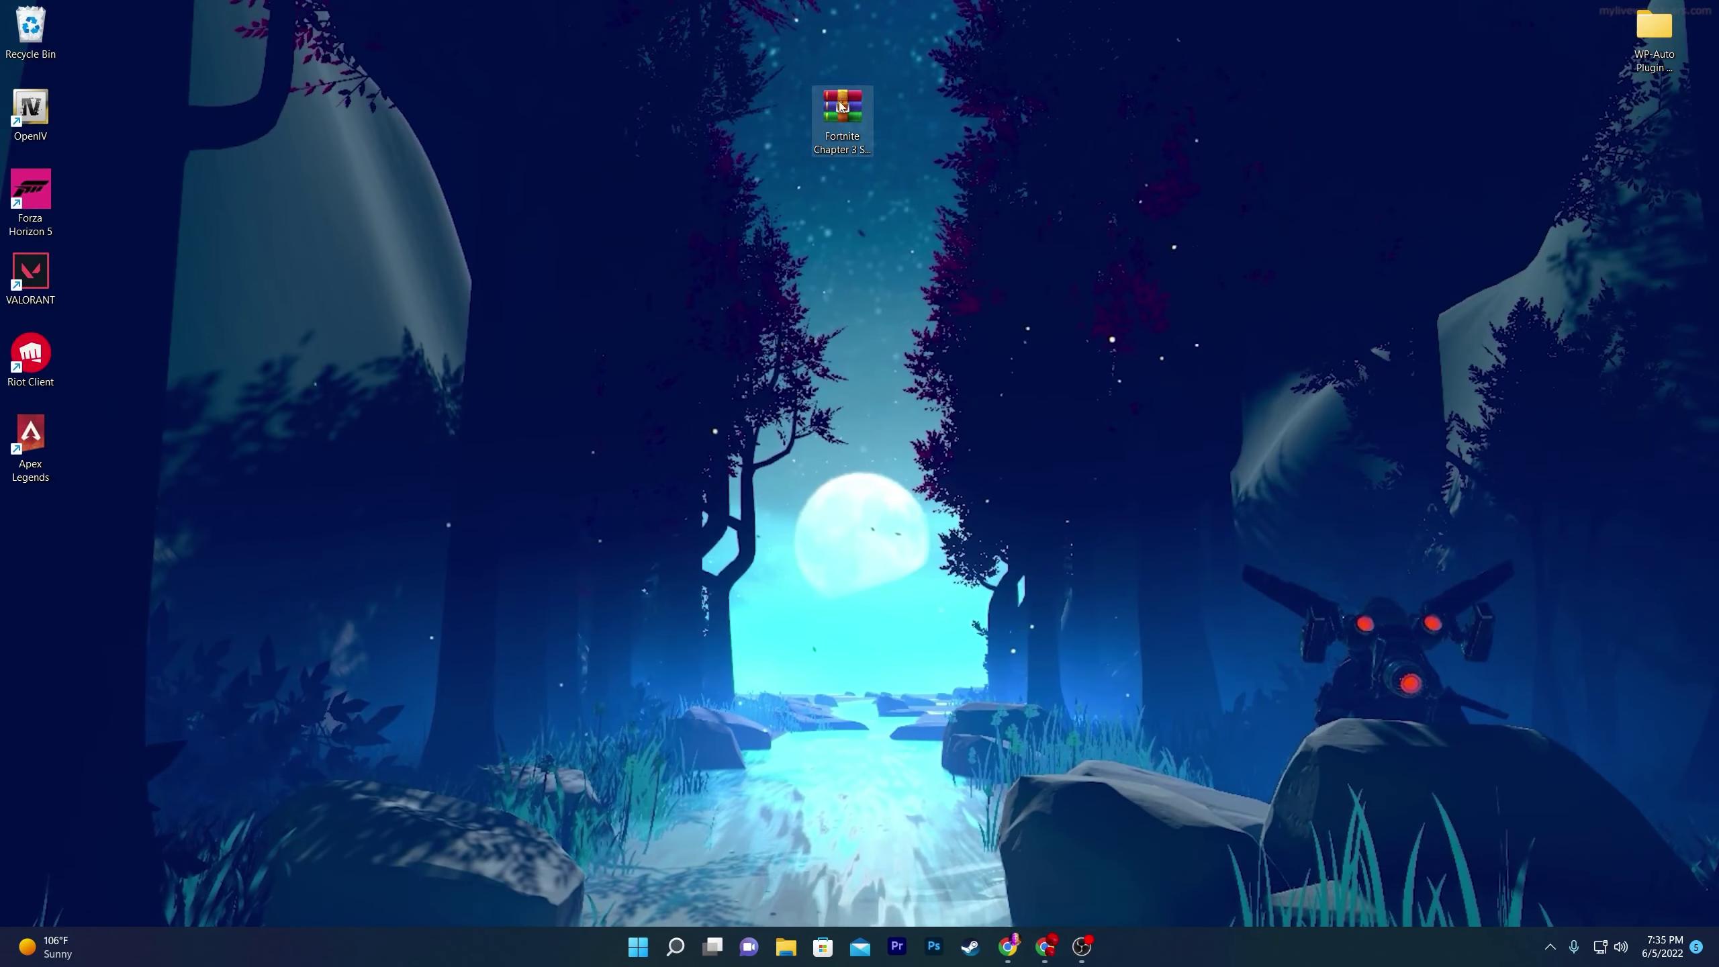
# Step: Extract the boost pack archive directly onto the desktop with WinRAR and open the extracted folder
pyautogui.moveTo(834, 102); pyautogui.dragTo(791, 156)
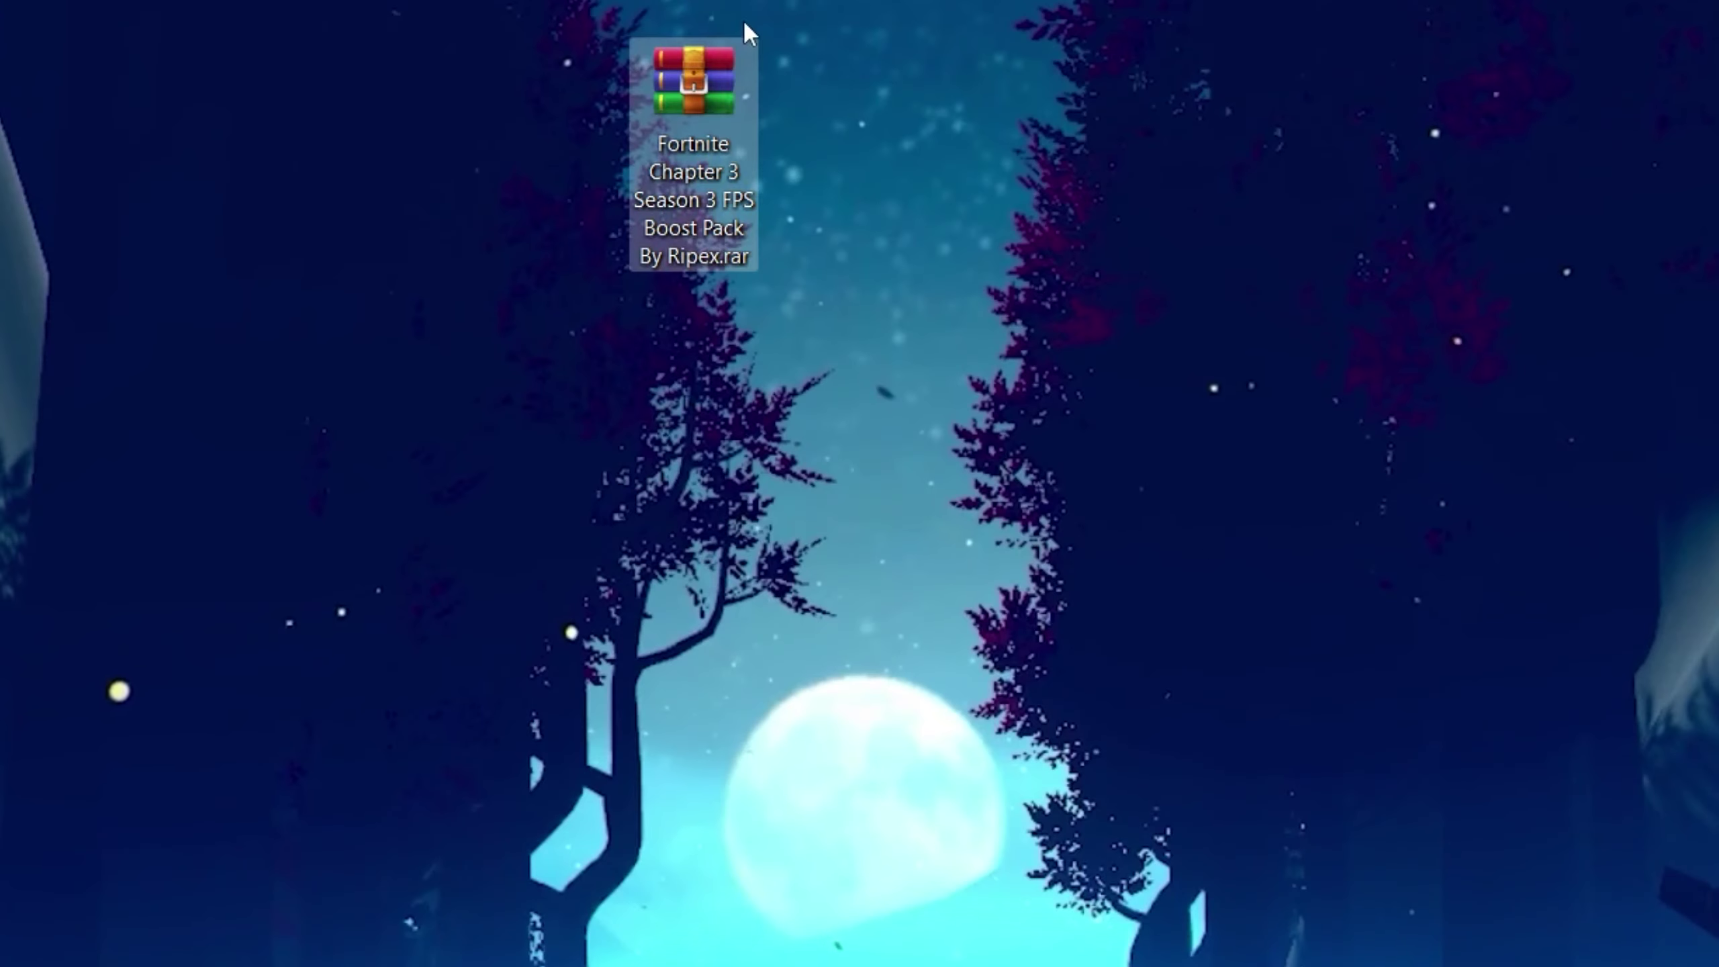
pyautogui.rightClick(802, 168)
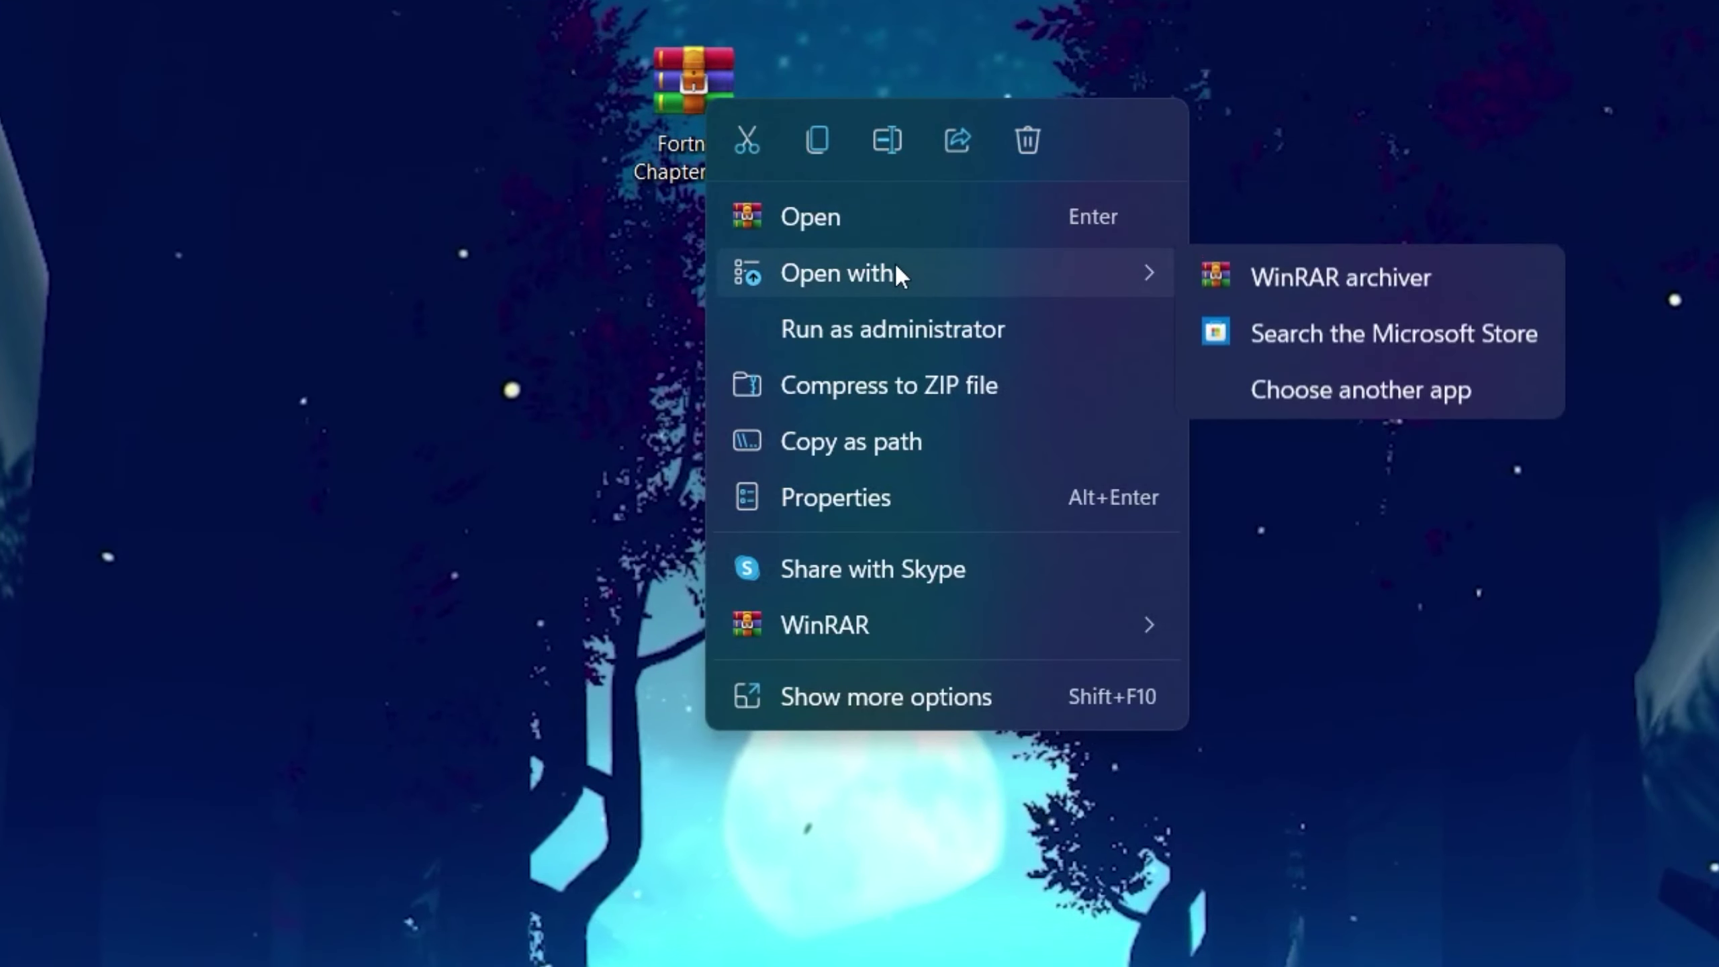
pyautogui.moveTo(893, 641)
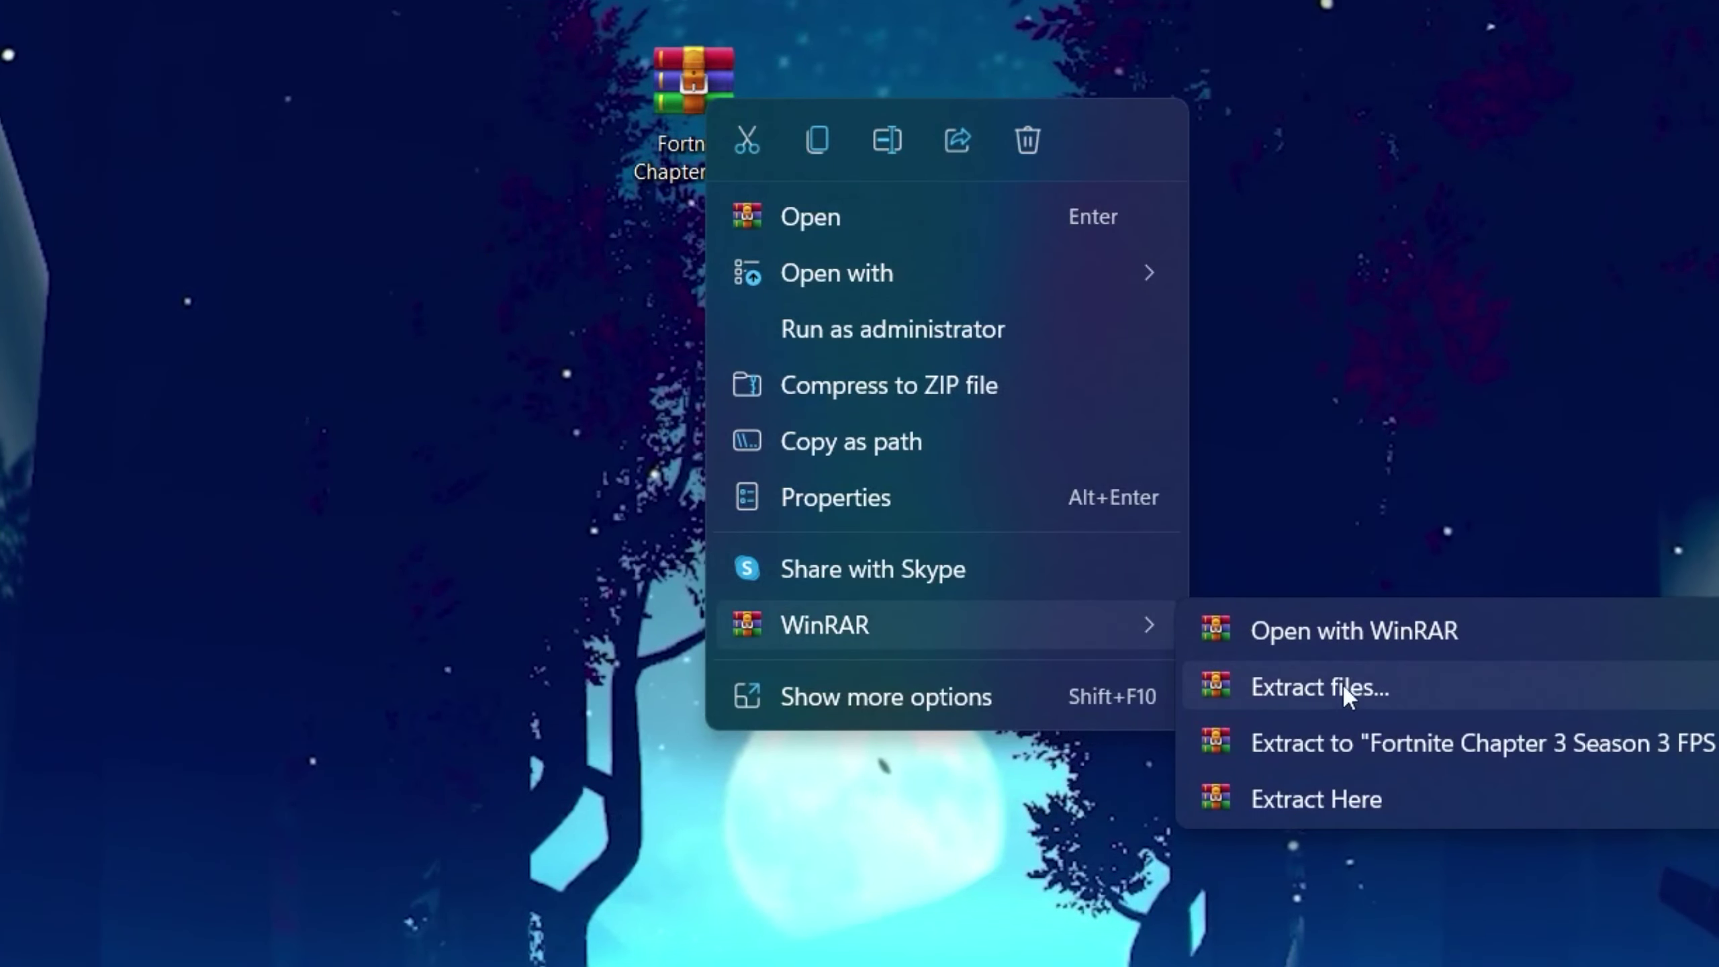
pyautogui.click(1337, 809)
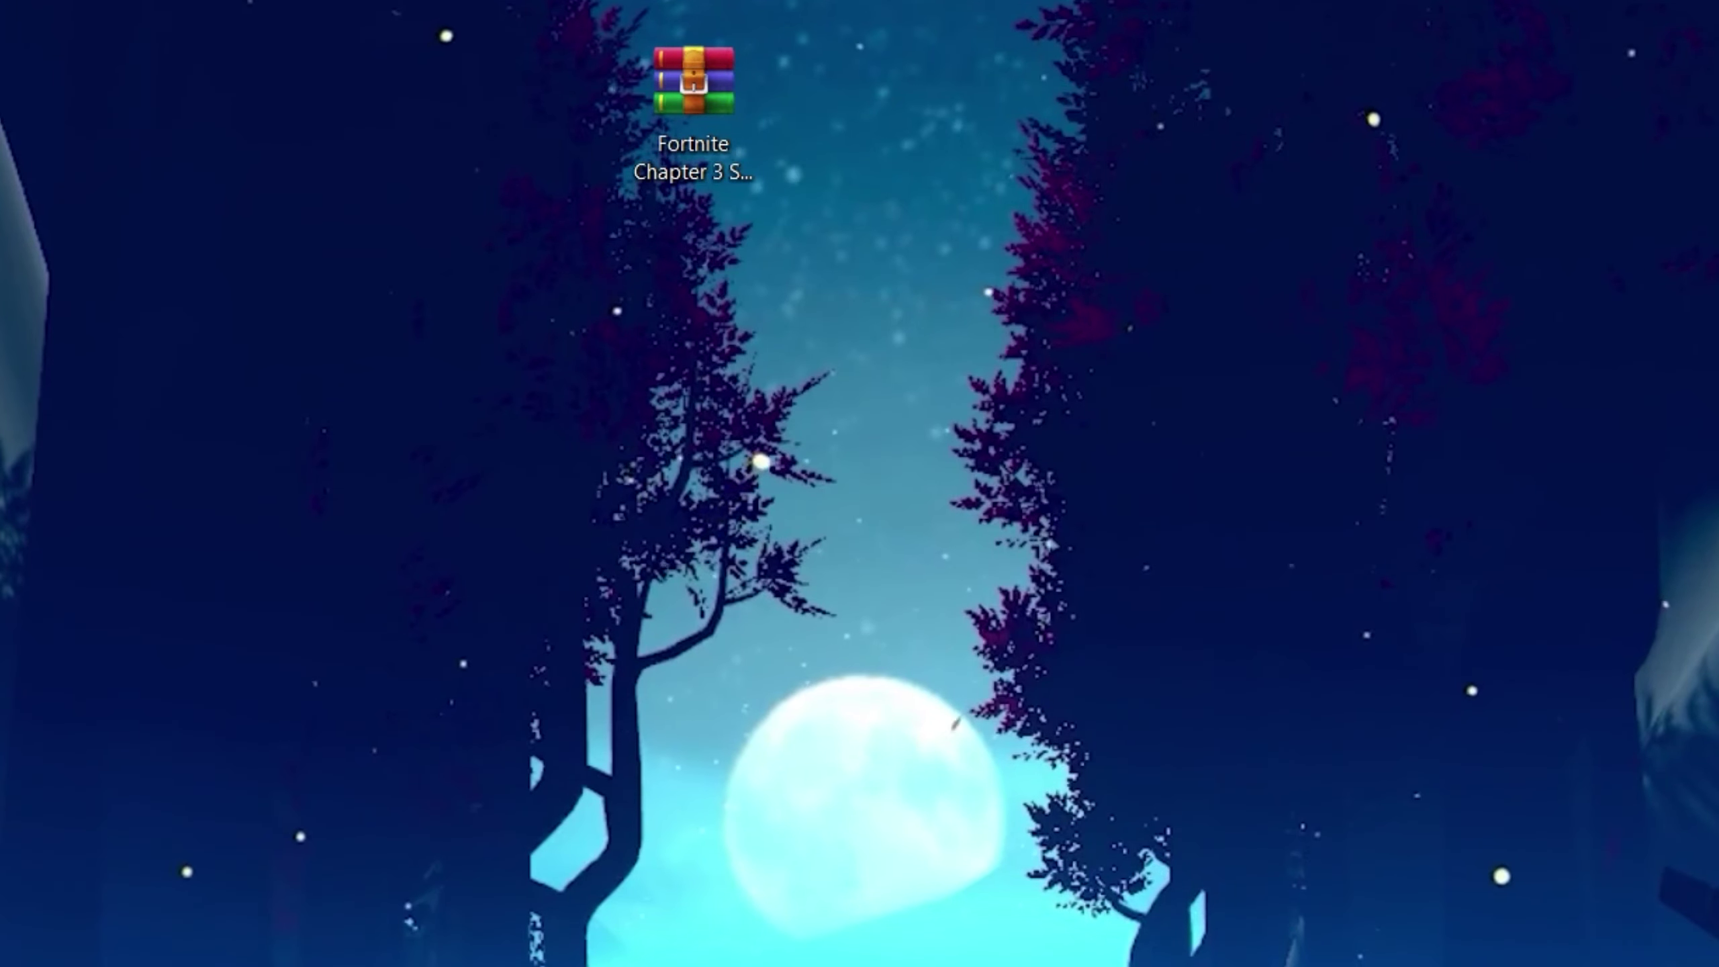
pyautogui.click(850, 135)
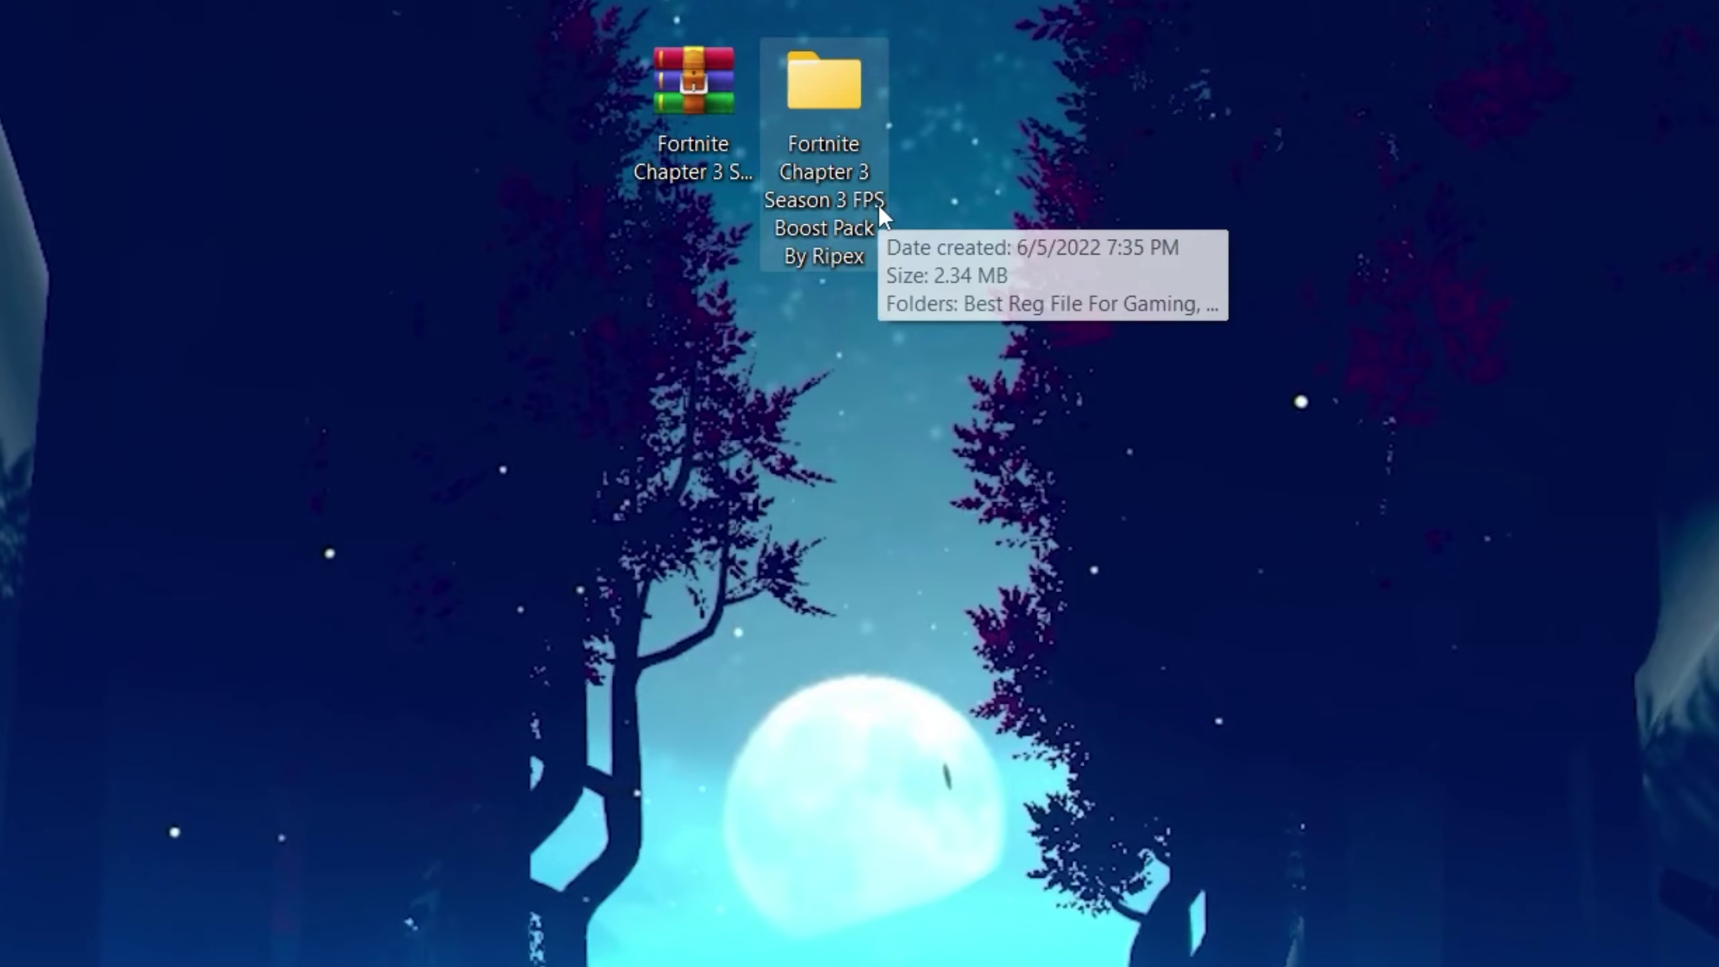
pyautogui.doubleClick(859, 116)
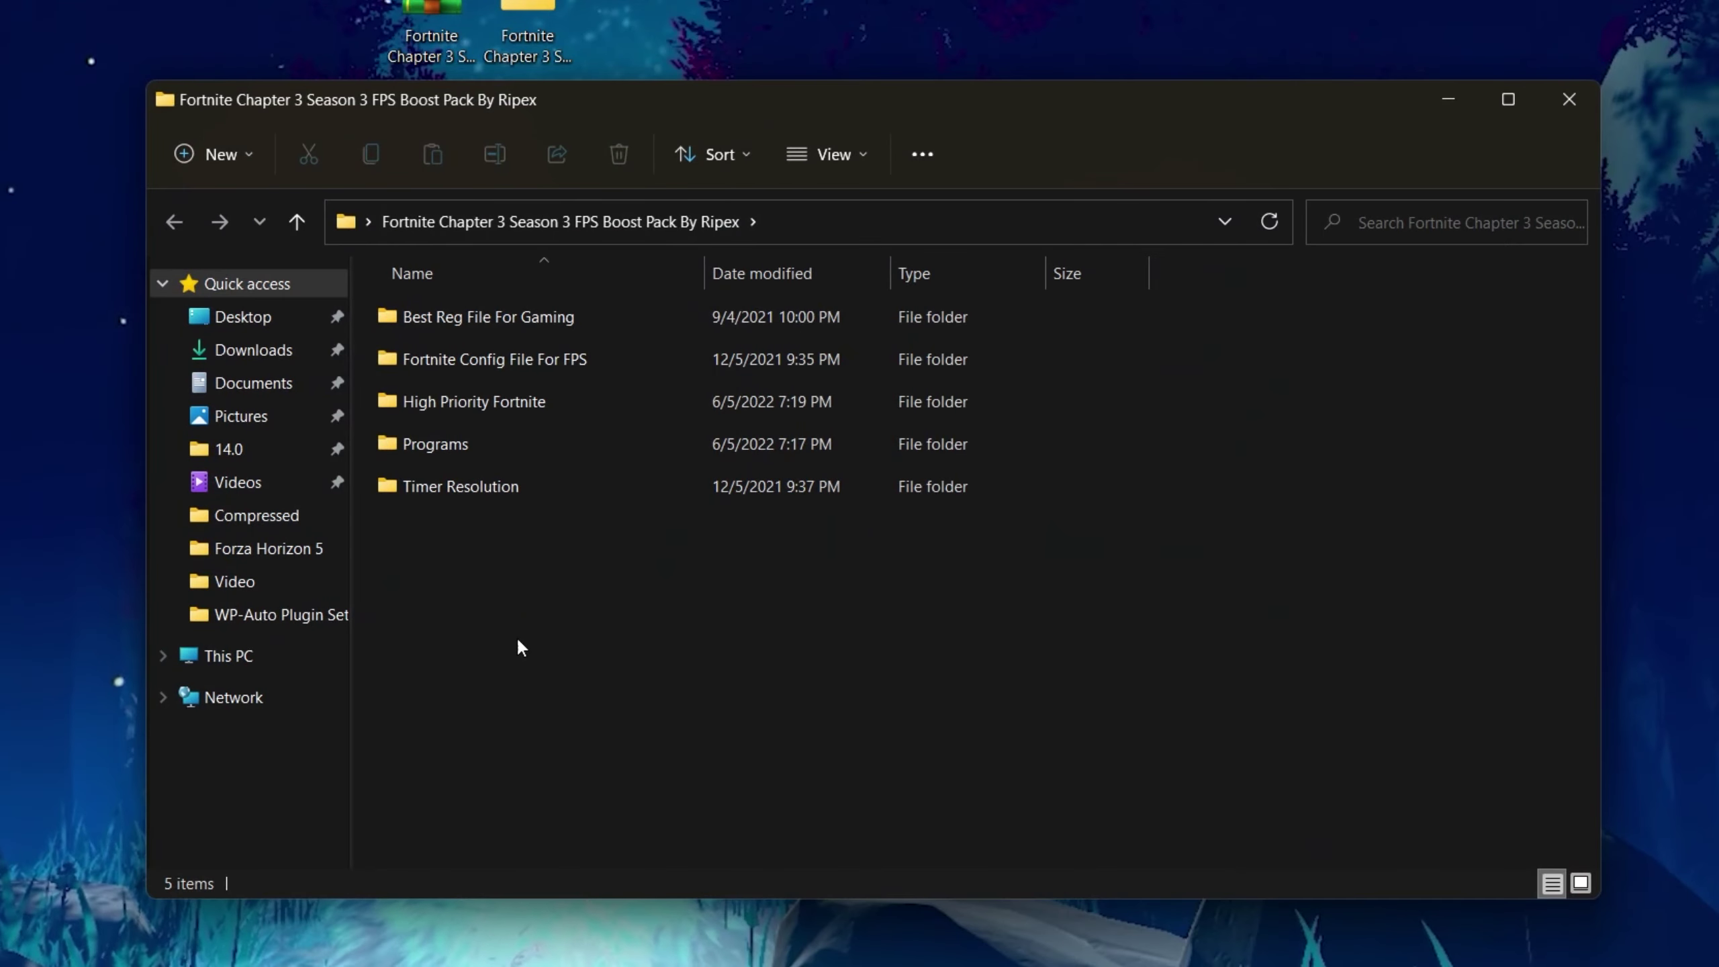
# Step: Open the Best Reg File For Gaming folder in the boost pack and look over its registry files
pyautogui.moveTo(517, 638); pyautogui.dragTo(825, 300)
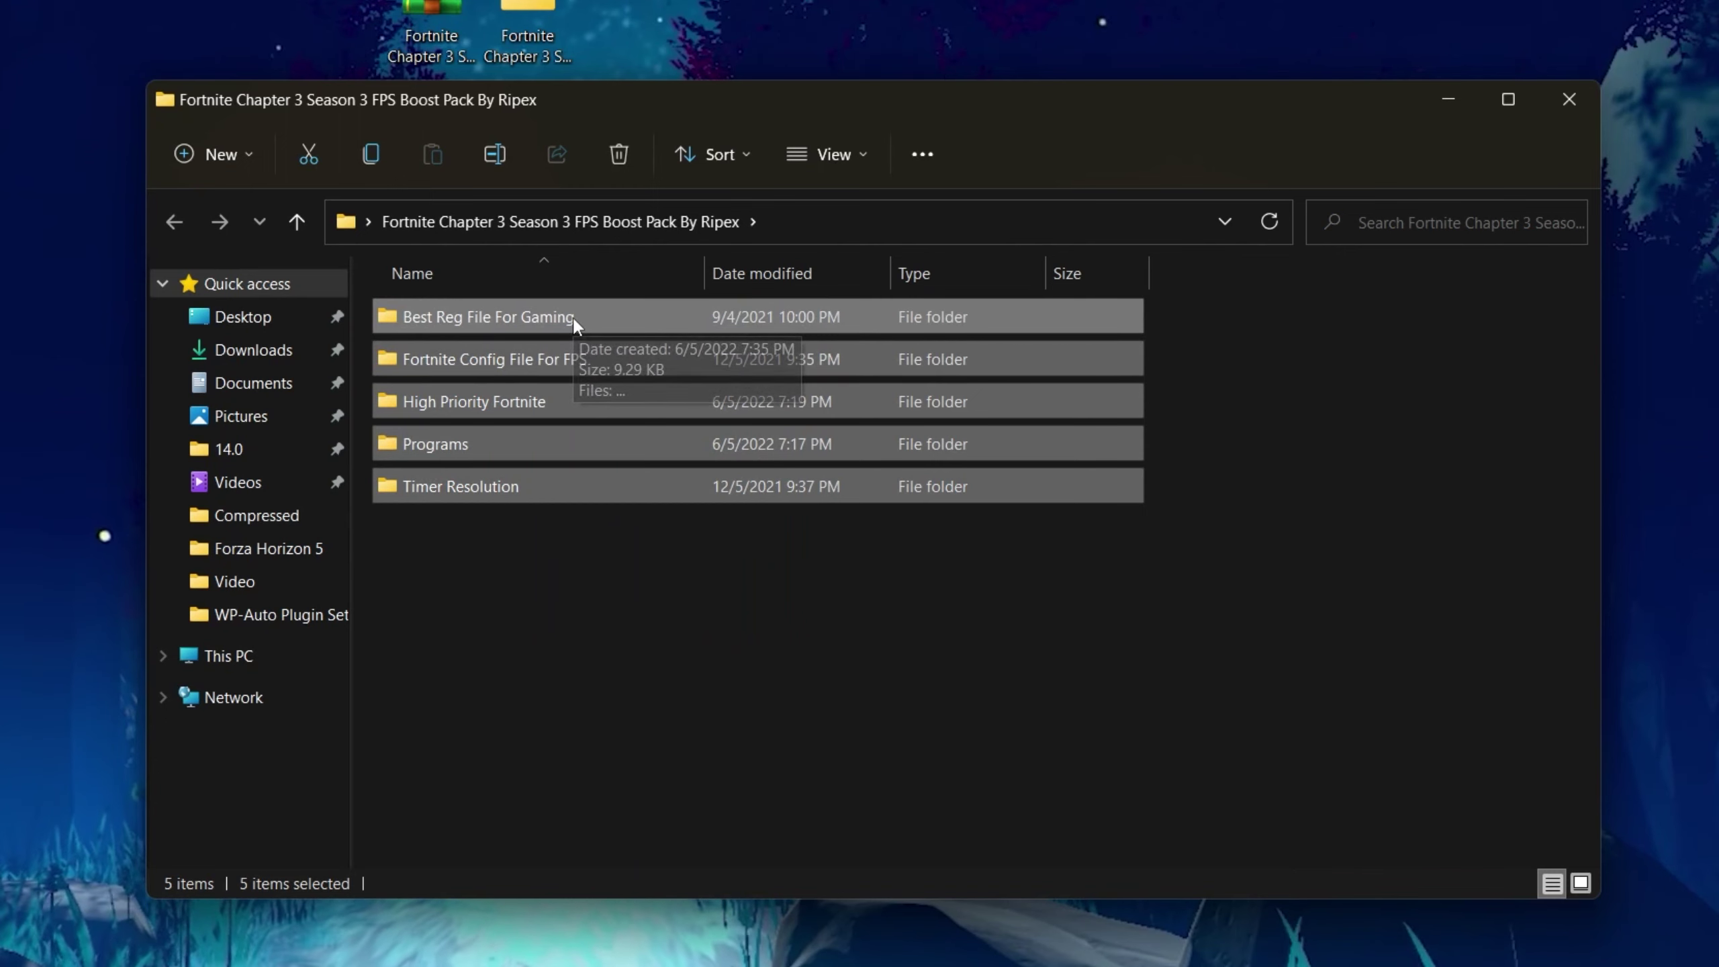
pyautogui.click(637, 314)
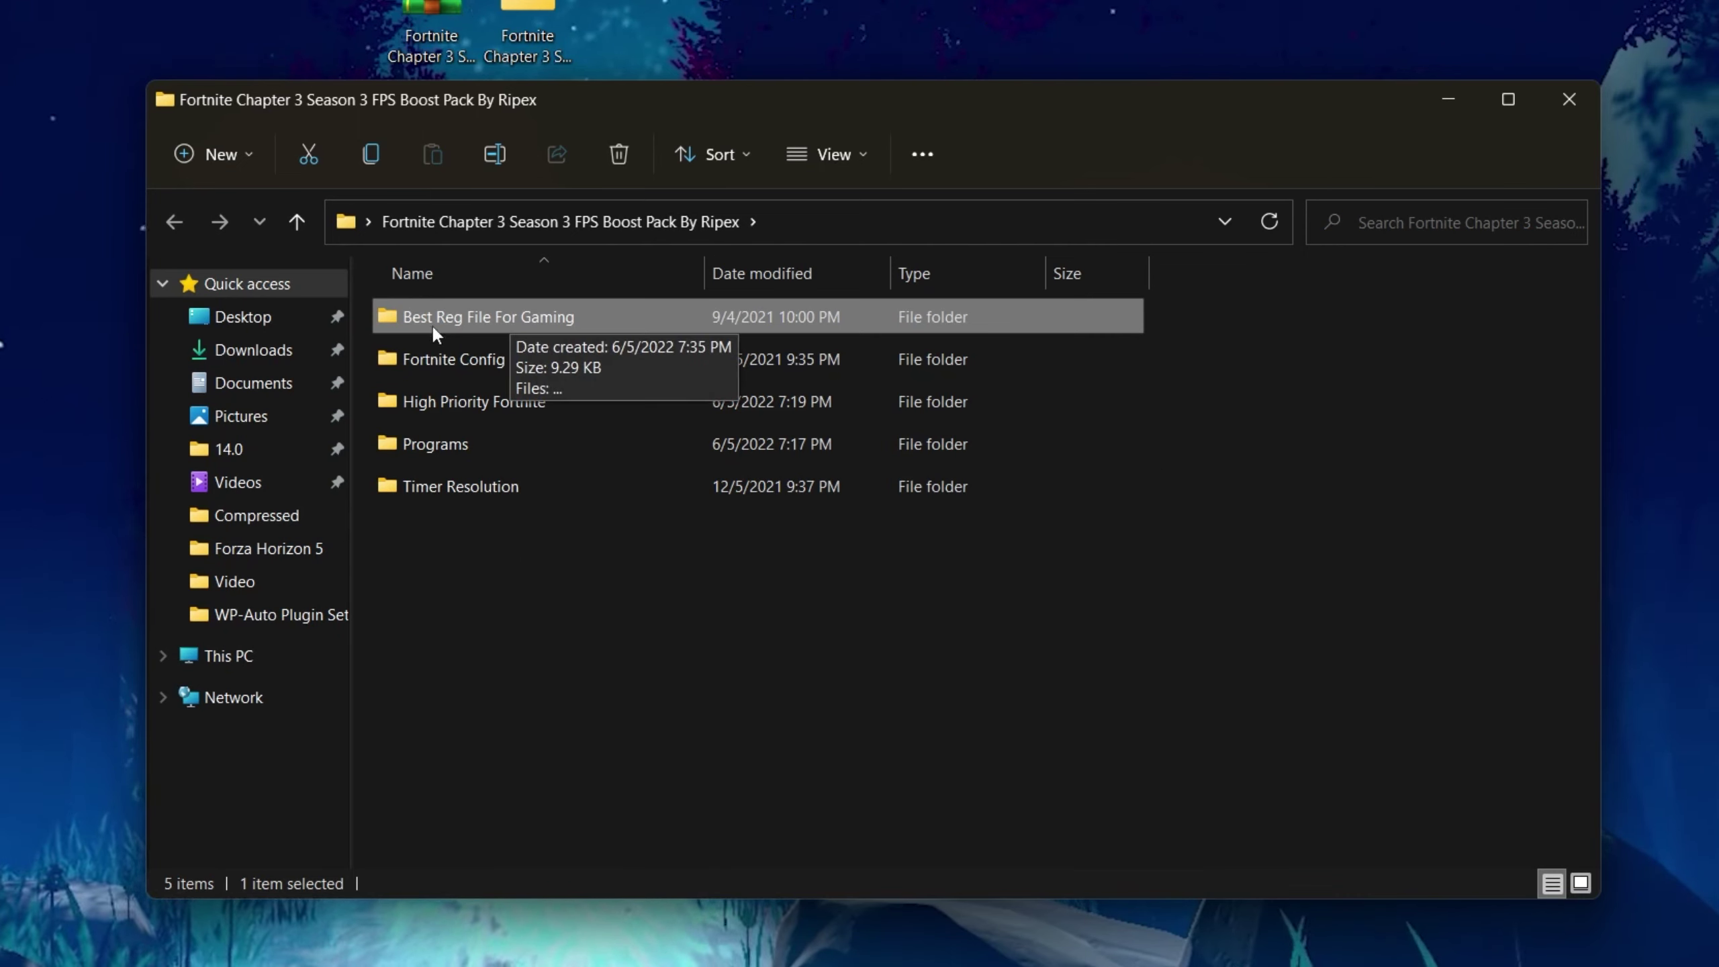
pyautogui.doubleClick(495, 317)
pyautogui.moveTo(500, 574); pyautogui.dragTo(486, 324)
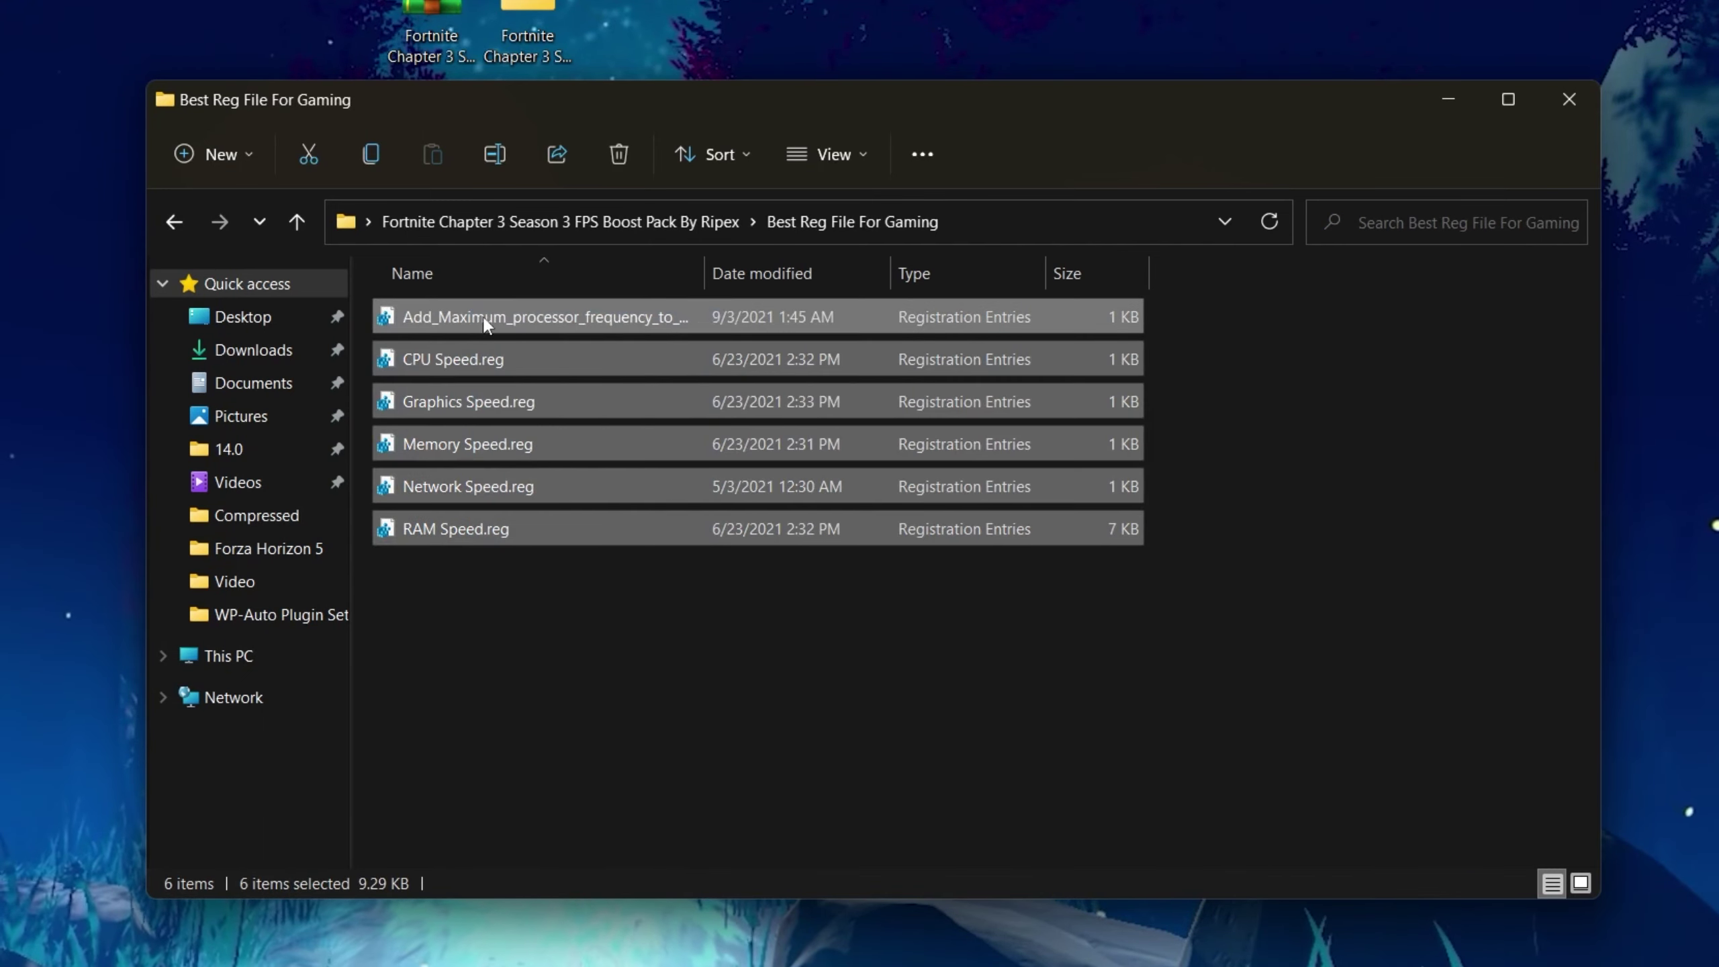
pyautogui.click(637, 677)
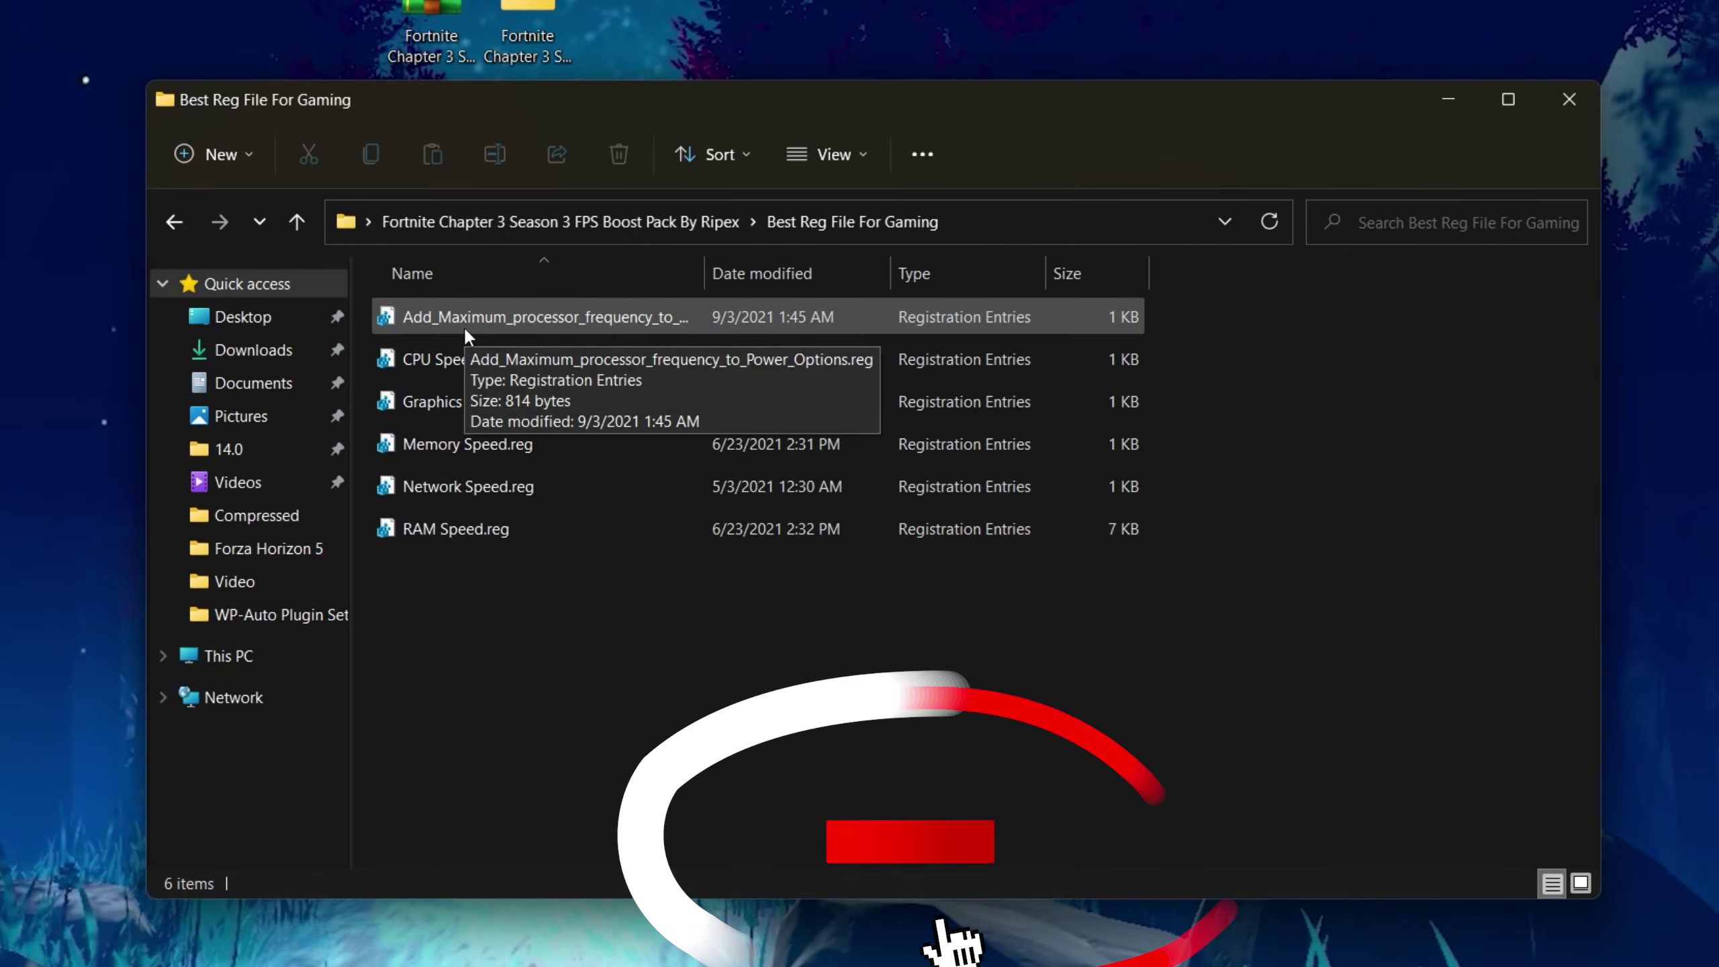
# Step: Merge Add_Maximum_processor_frequency_to_Power_Options.reg into the registry
pyautogui.doubleClick(486, 317)
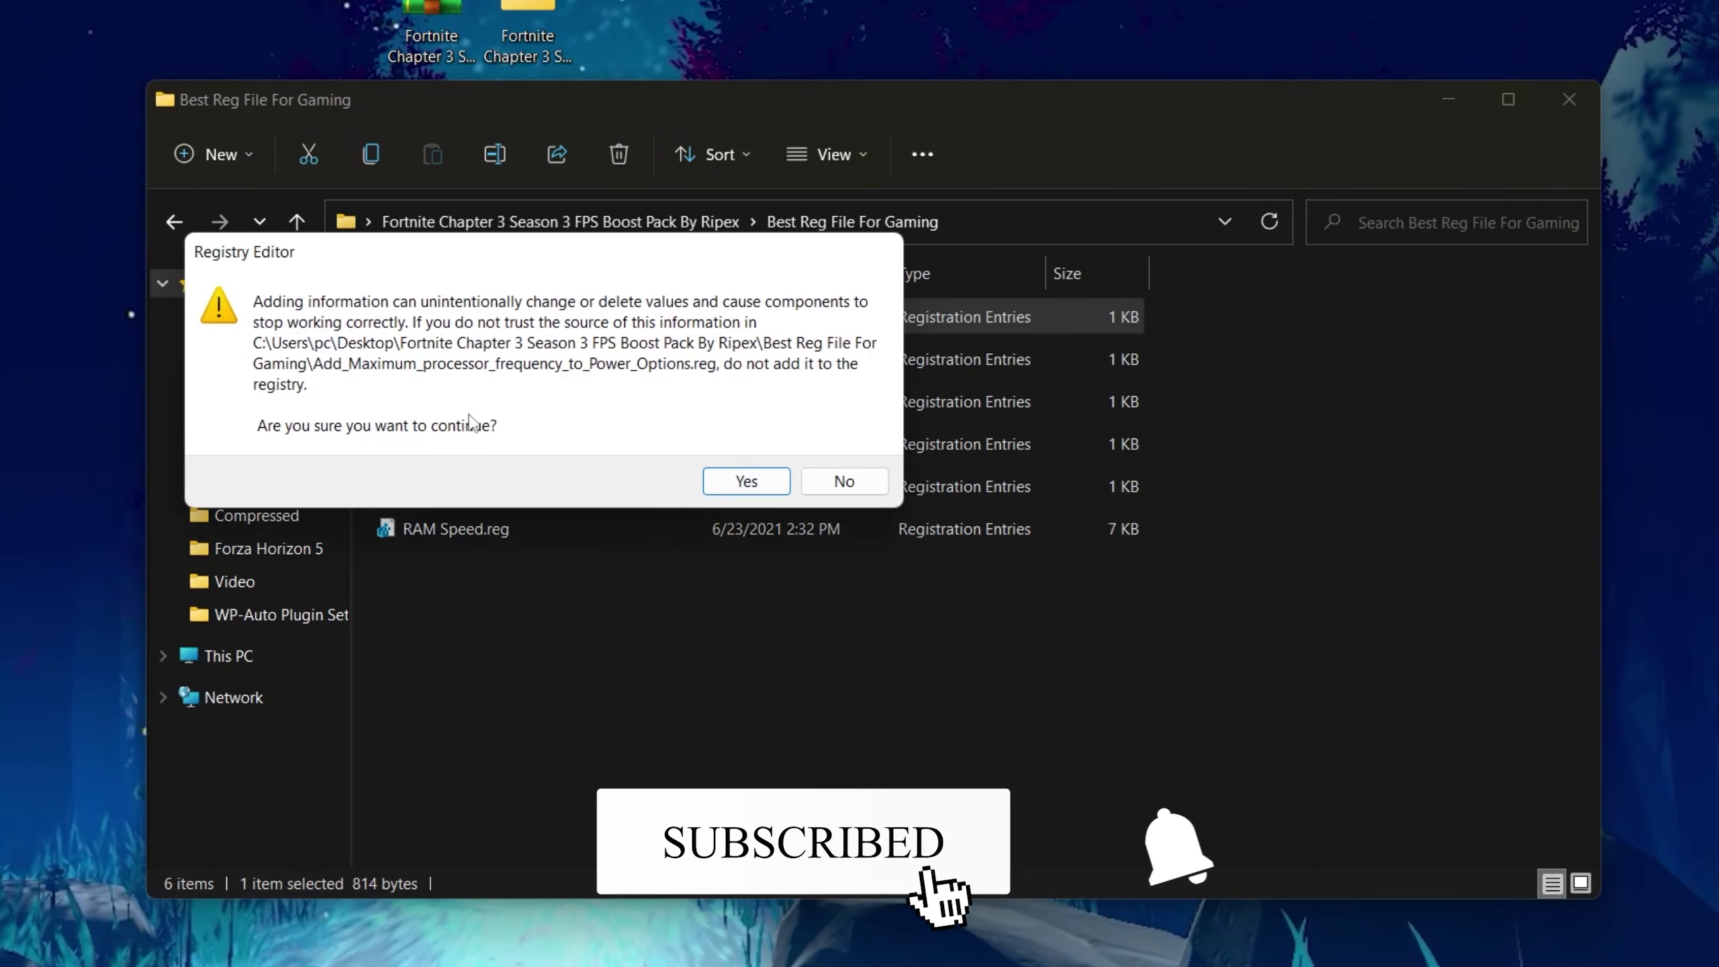
pyautogui.click(747, 481)
pyautogui.click(829, 449)
# Step: Merge CPU Speed.reg into the registry, accepting the security warning
pyautogui.doubleClick(565, 367)
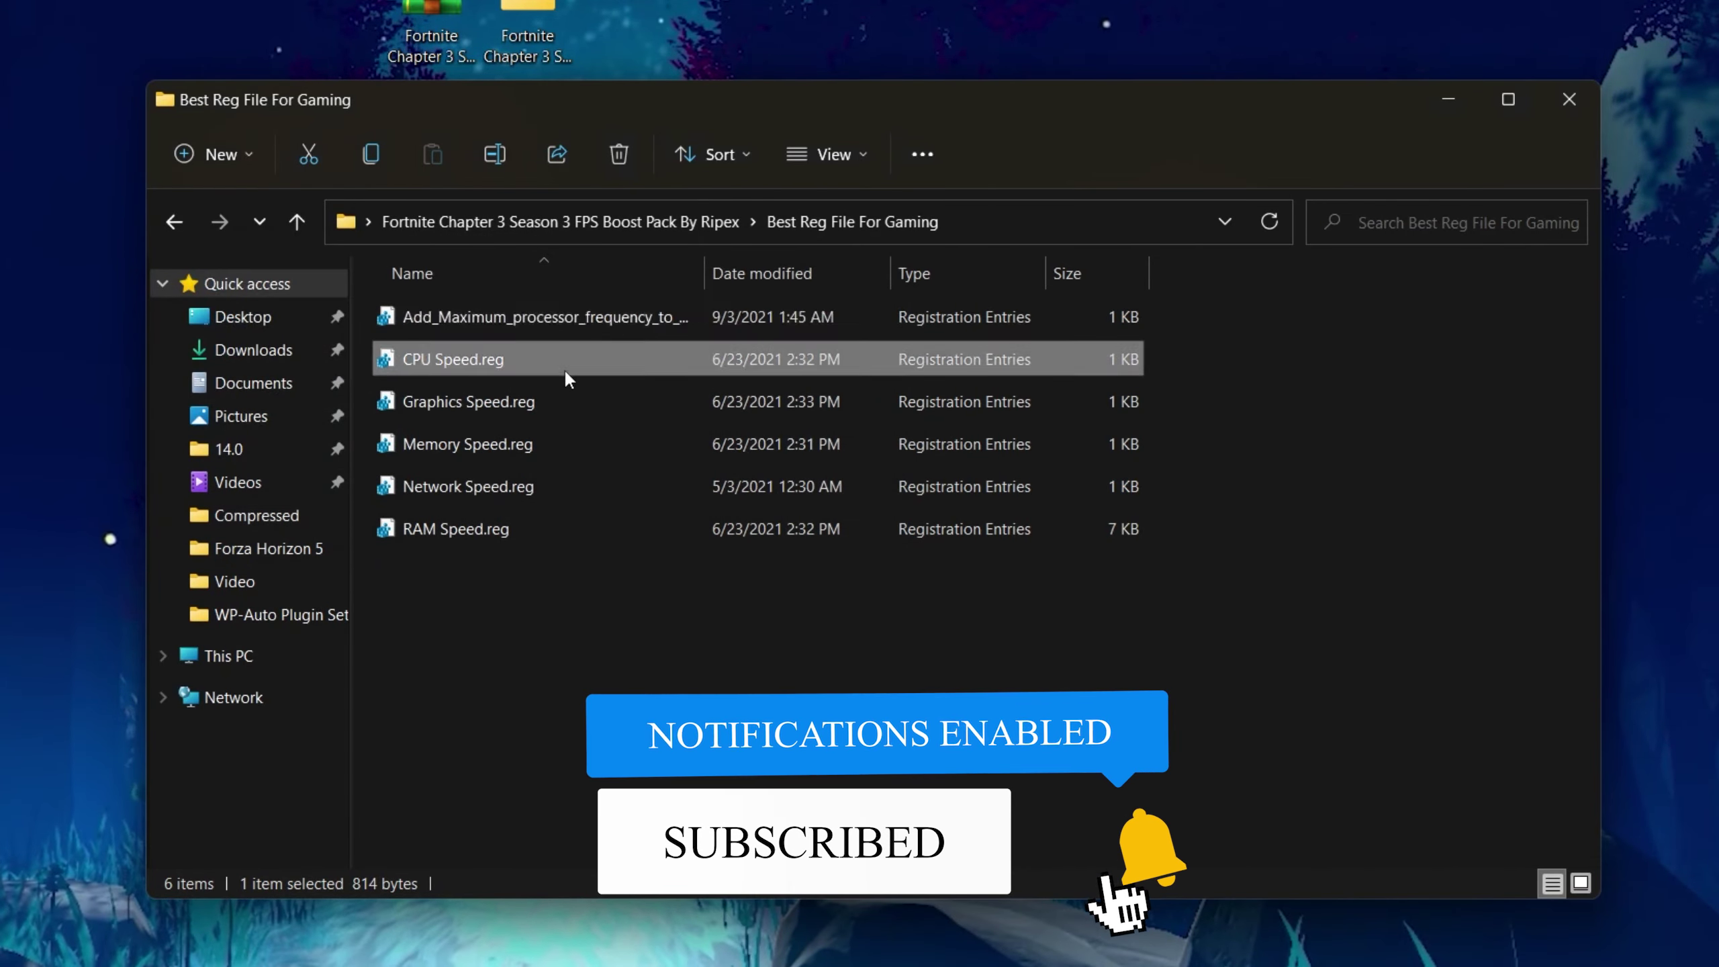
pyautogui.click(745, 471)
pyautogui.click(860, 437)
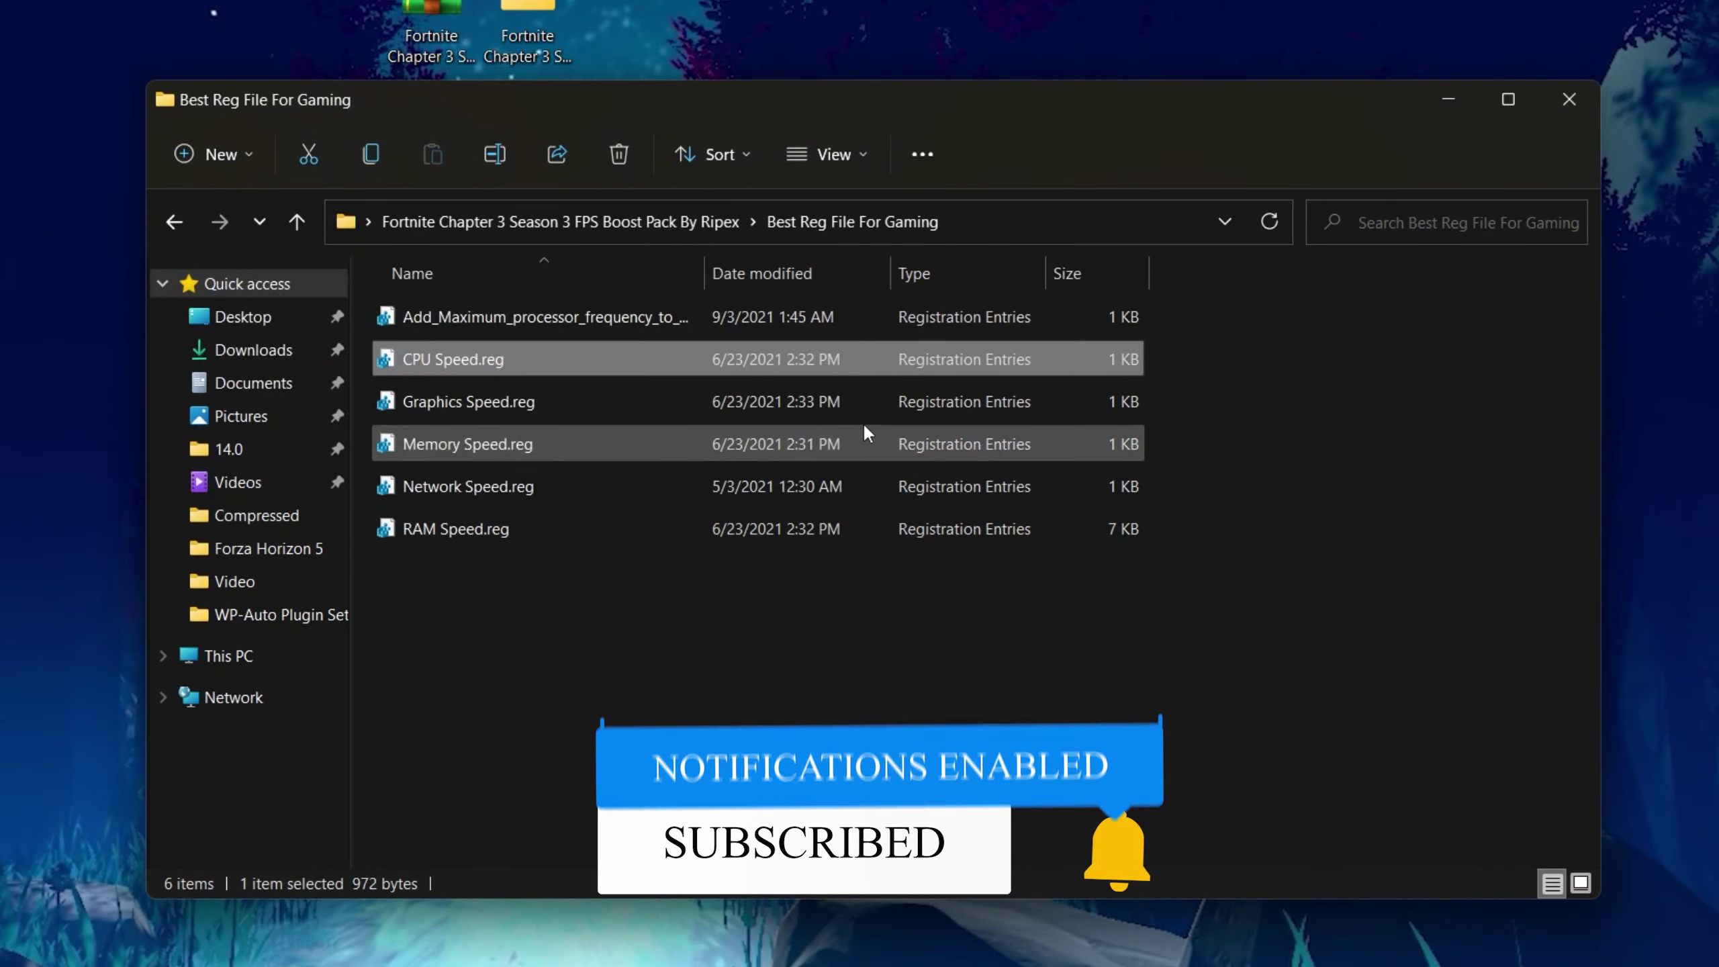
# Step: Merge Graphics Speed.reg into the registry and dismiss the resulting dialog
pyautogui.doubleClick(570, 407)
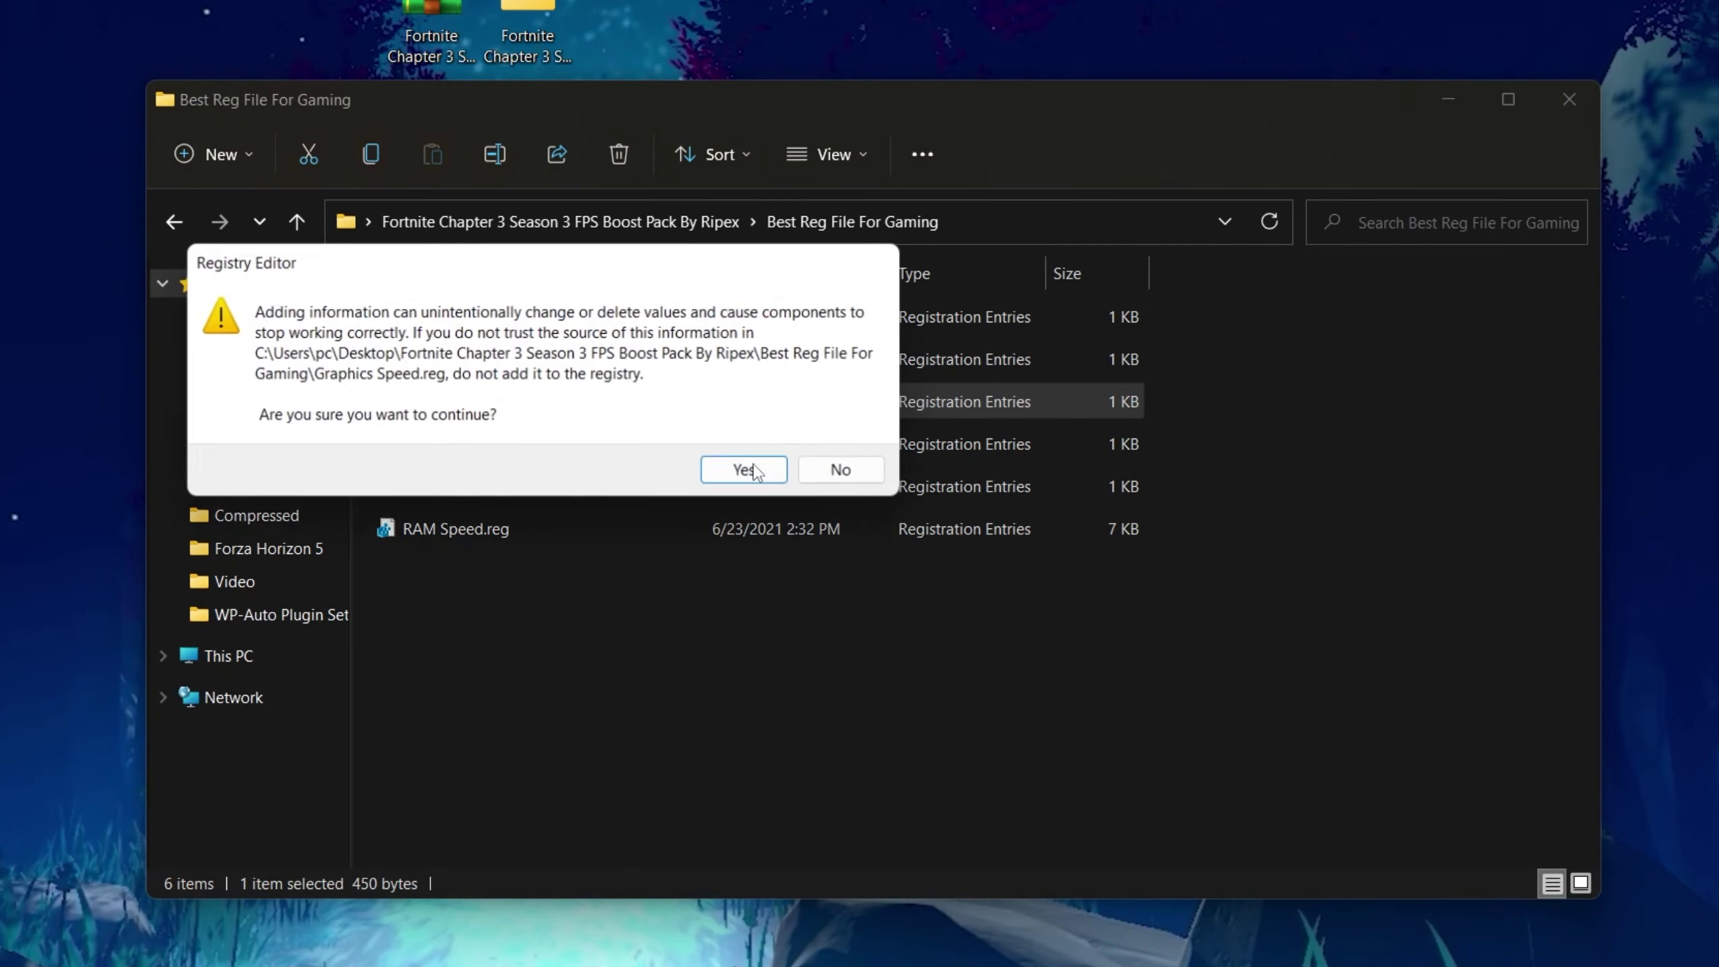
pyautogui.click(747, 468)
pyautogui.click(846, 441)
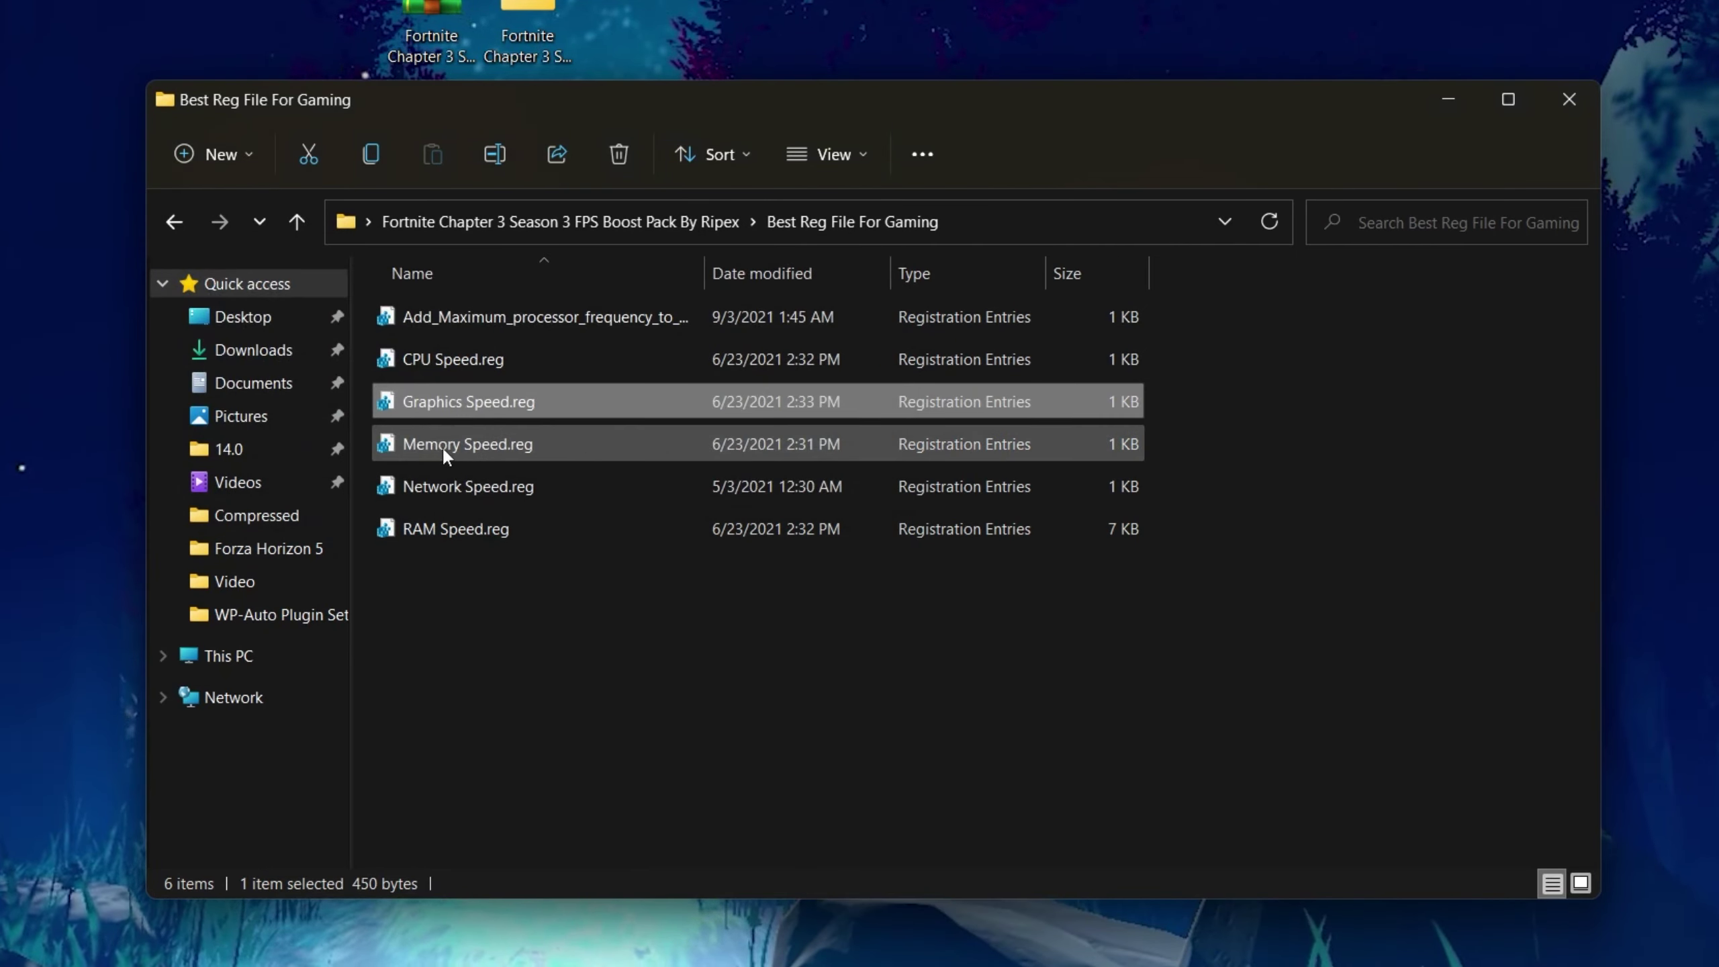
# Step: Merge Memory Speed.reg into the registry, accepting the security warning
pyautogui.doubleClick(567, 447)
pyautogui.click(745, 467)
pyautogui.click(844, 438)
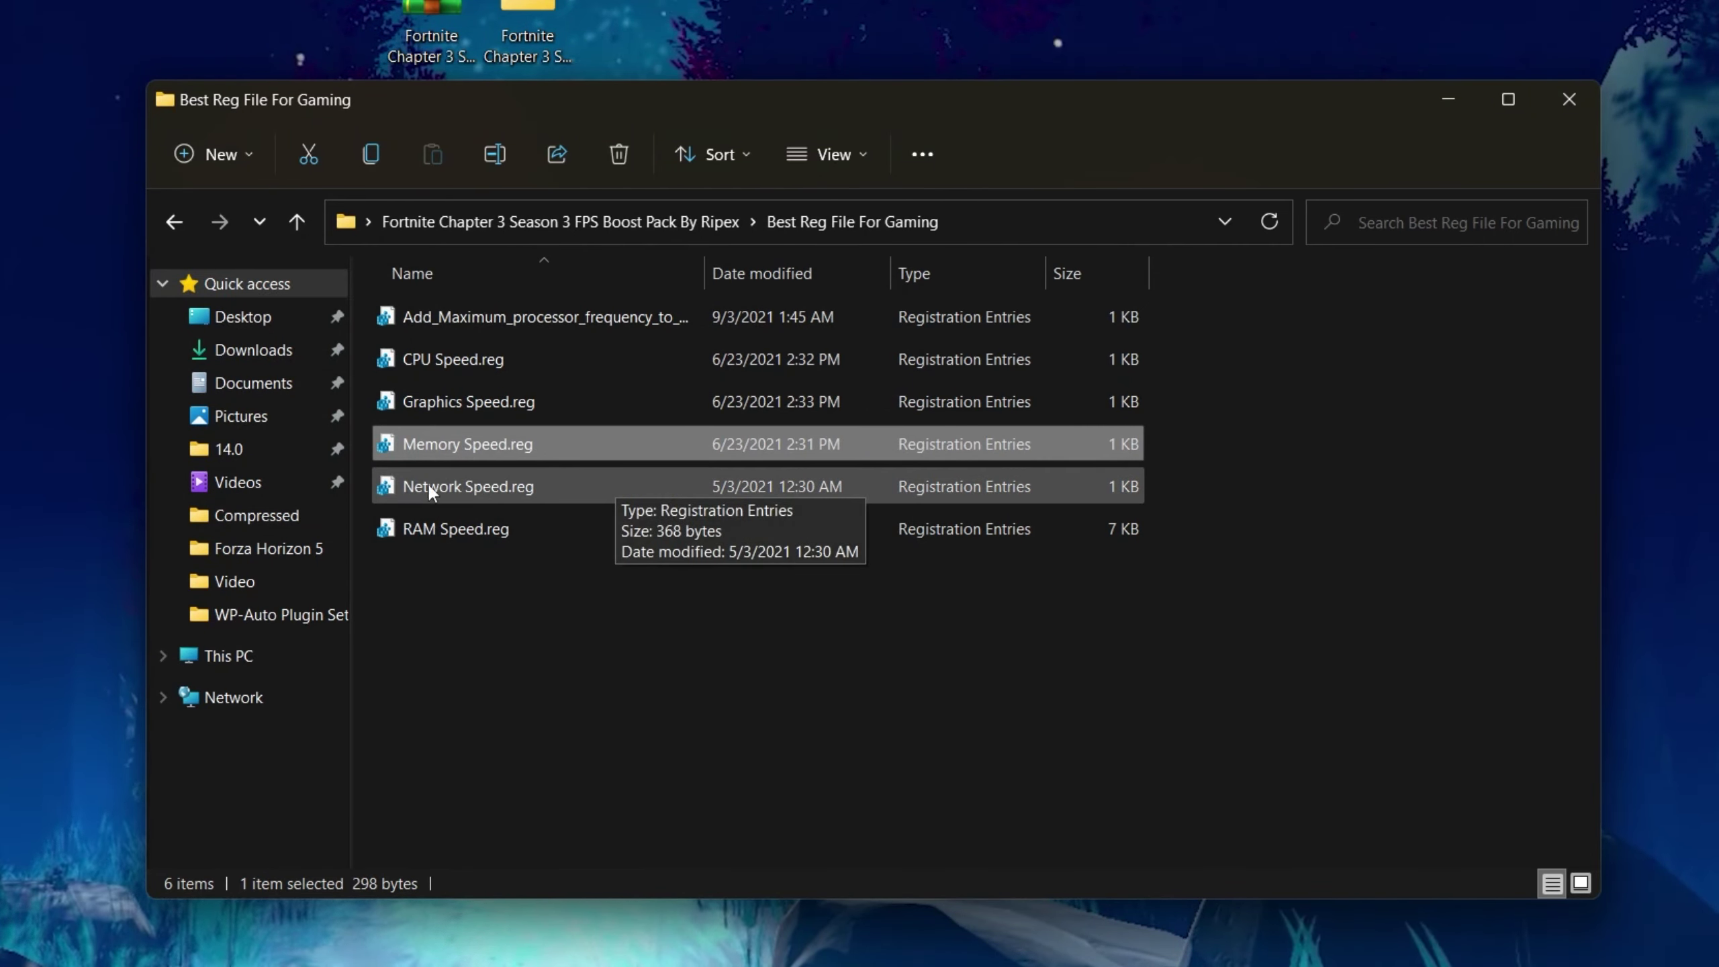
# Step: Merge Network Speed.reg into the registry, dismiss the resulting dialog and clear the file selection
pyautogui.doubleClick(540, 486)
pyautogui.click(749, 467)
pyautogui.click(844, 440)
pyautogui.click(532, 632)
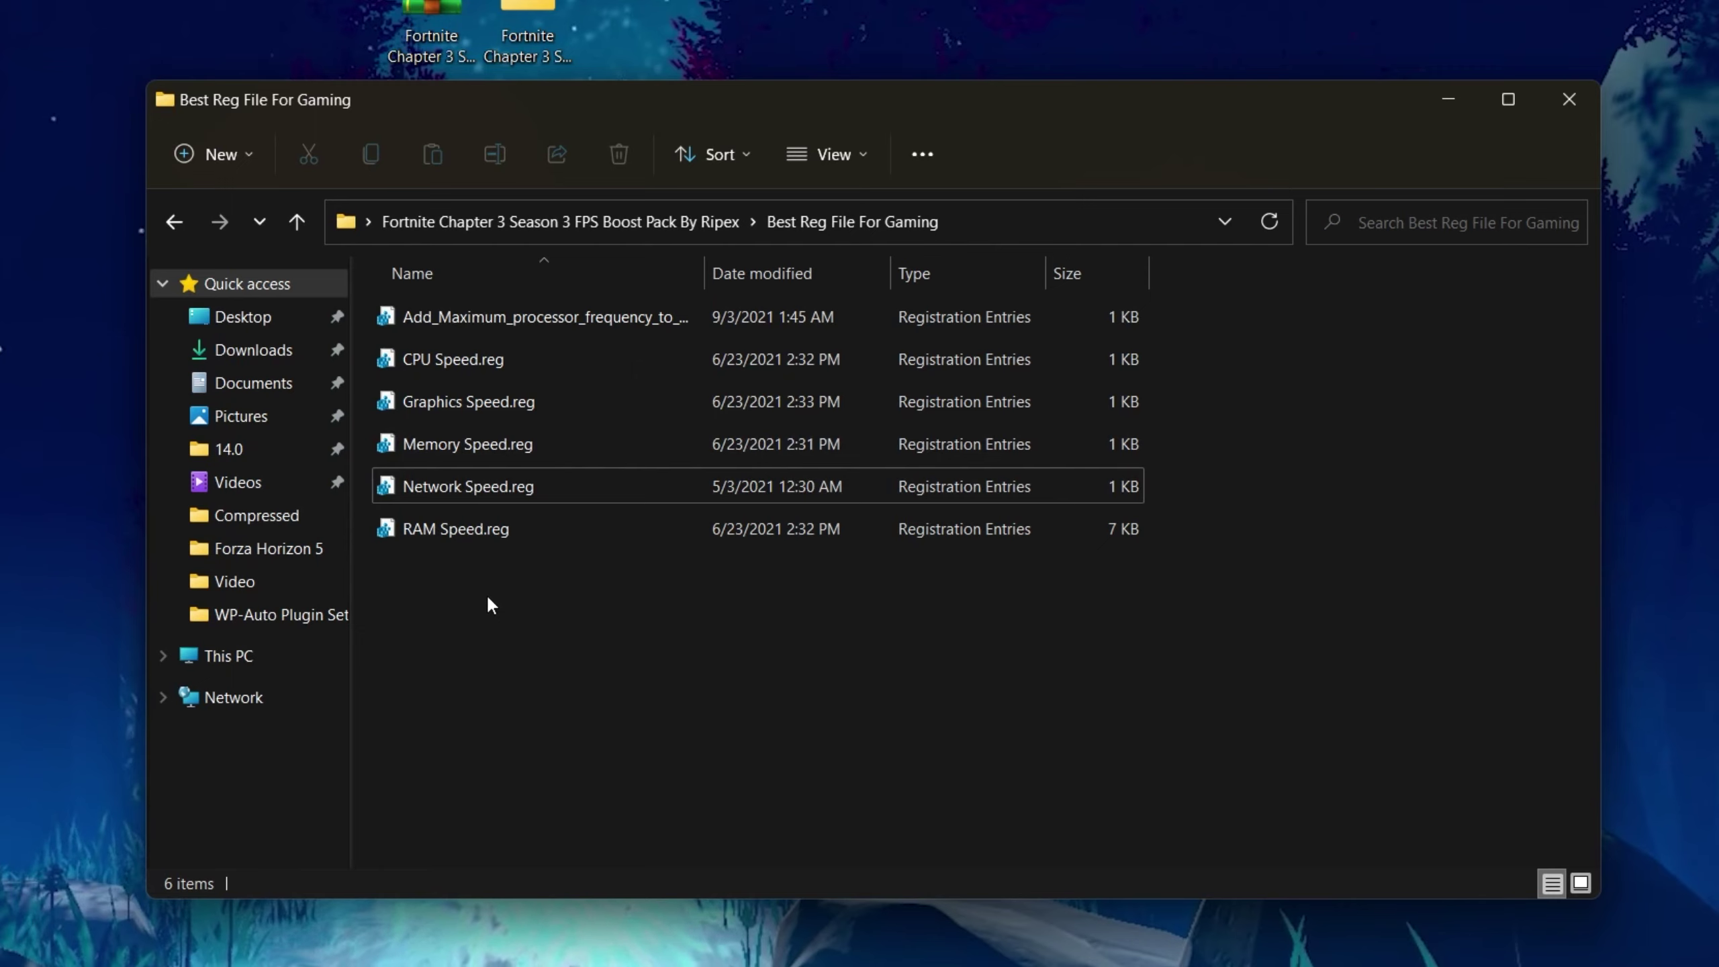
# Step: Merge RAM Speed.reg into the registry, accepting the security warning and dismissing the resulting dialog
pyautogui.doubleClick(518, 535)
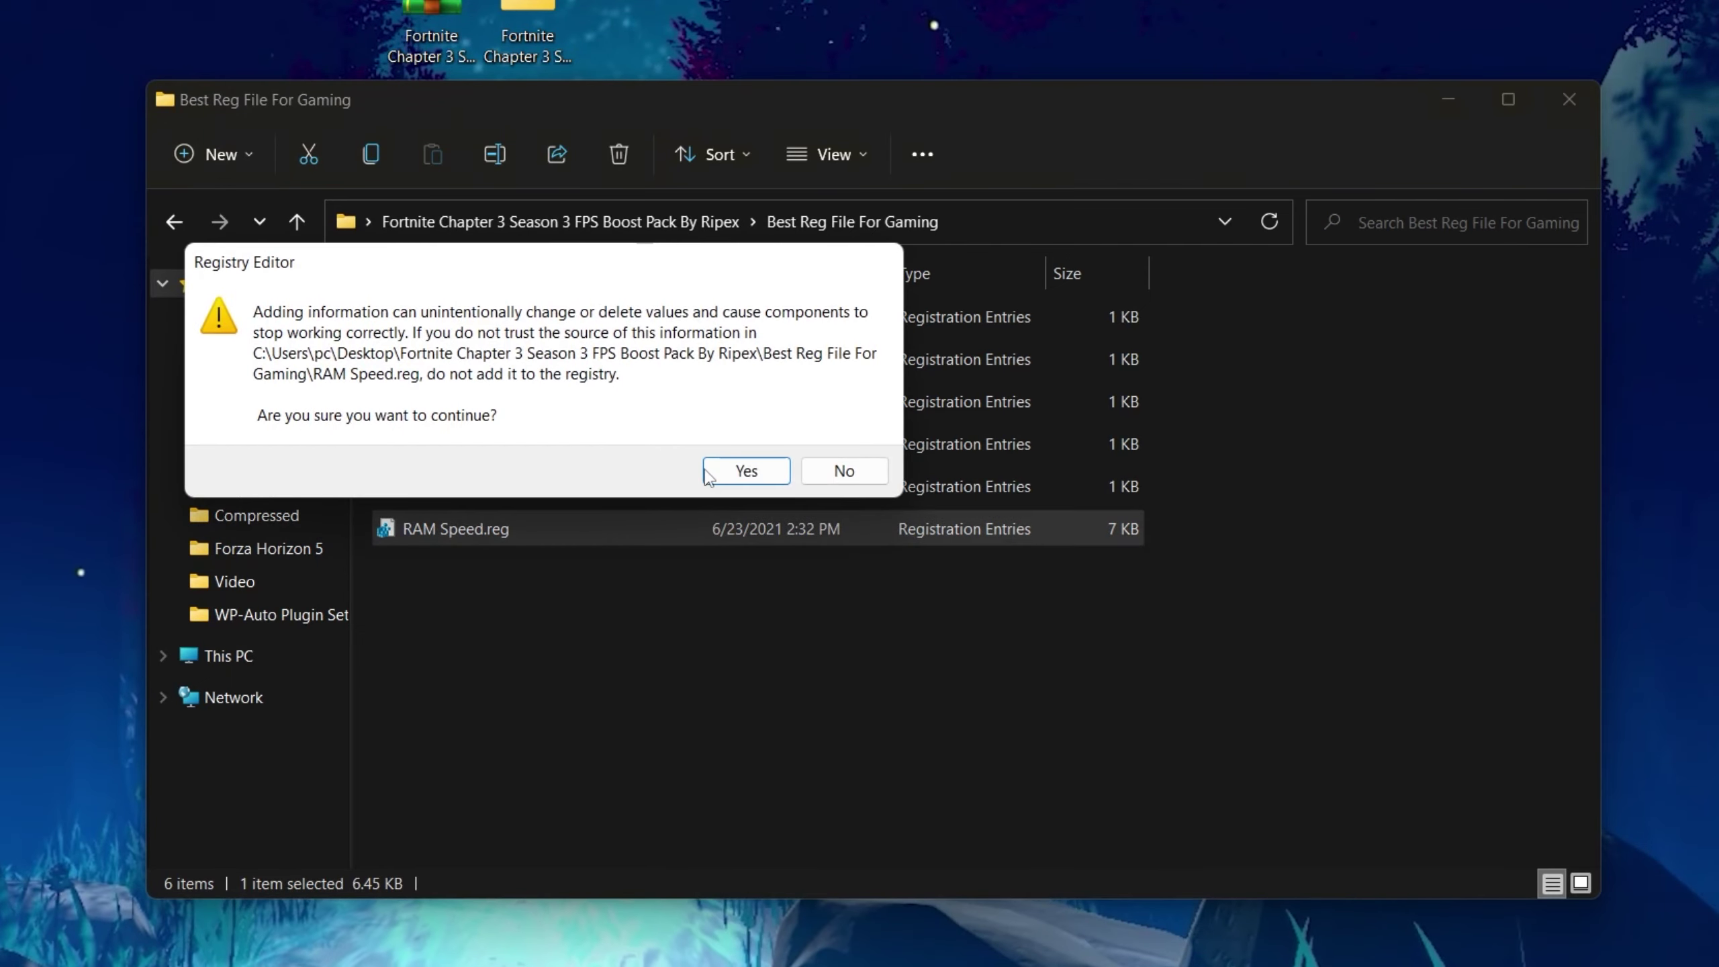
pyautogui.click(747, 475)
pyautogui.click(844, 438)
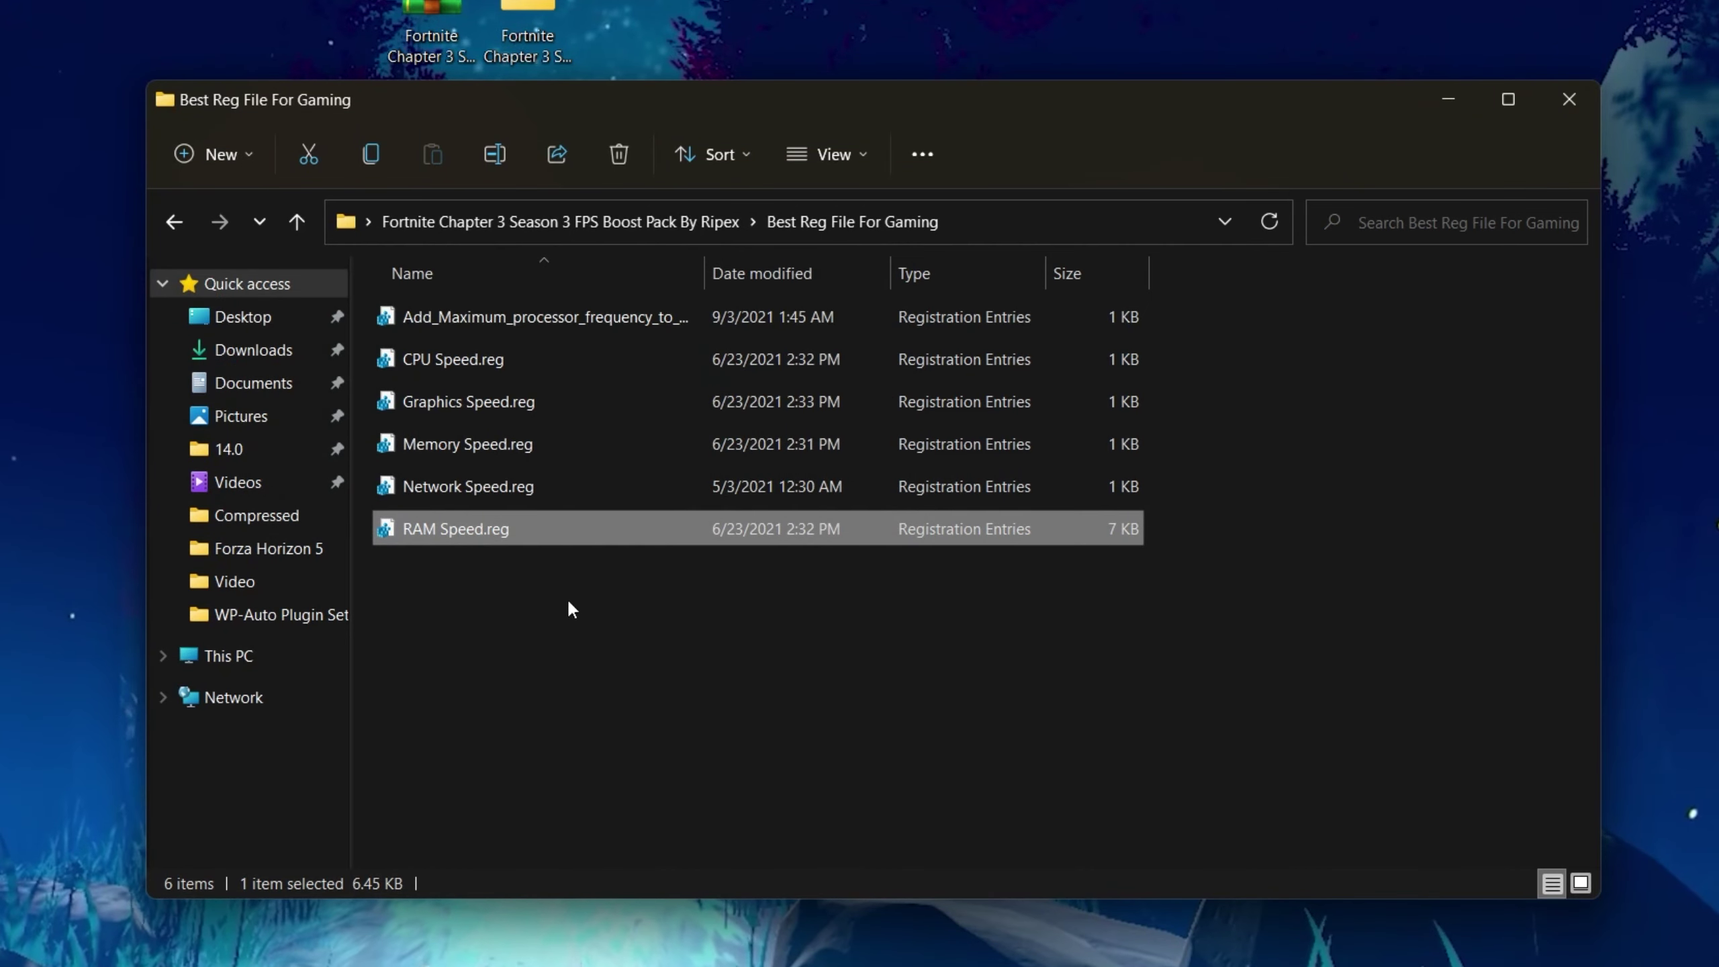
pyautogui.moveTo(558, 657); pyautogui.dragTo(720, 345)
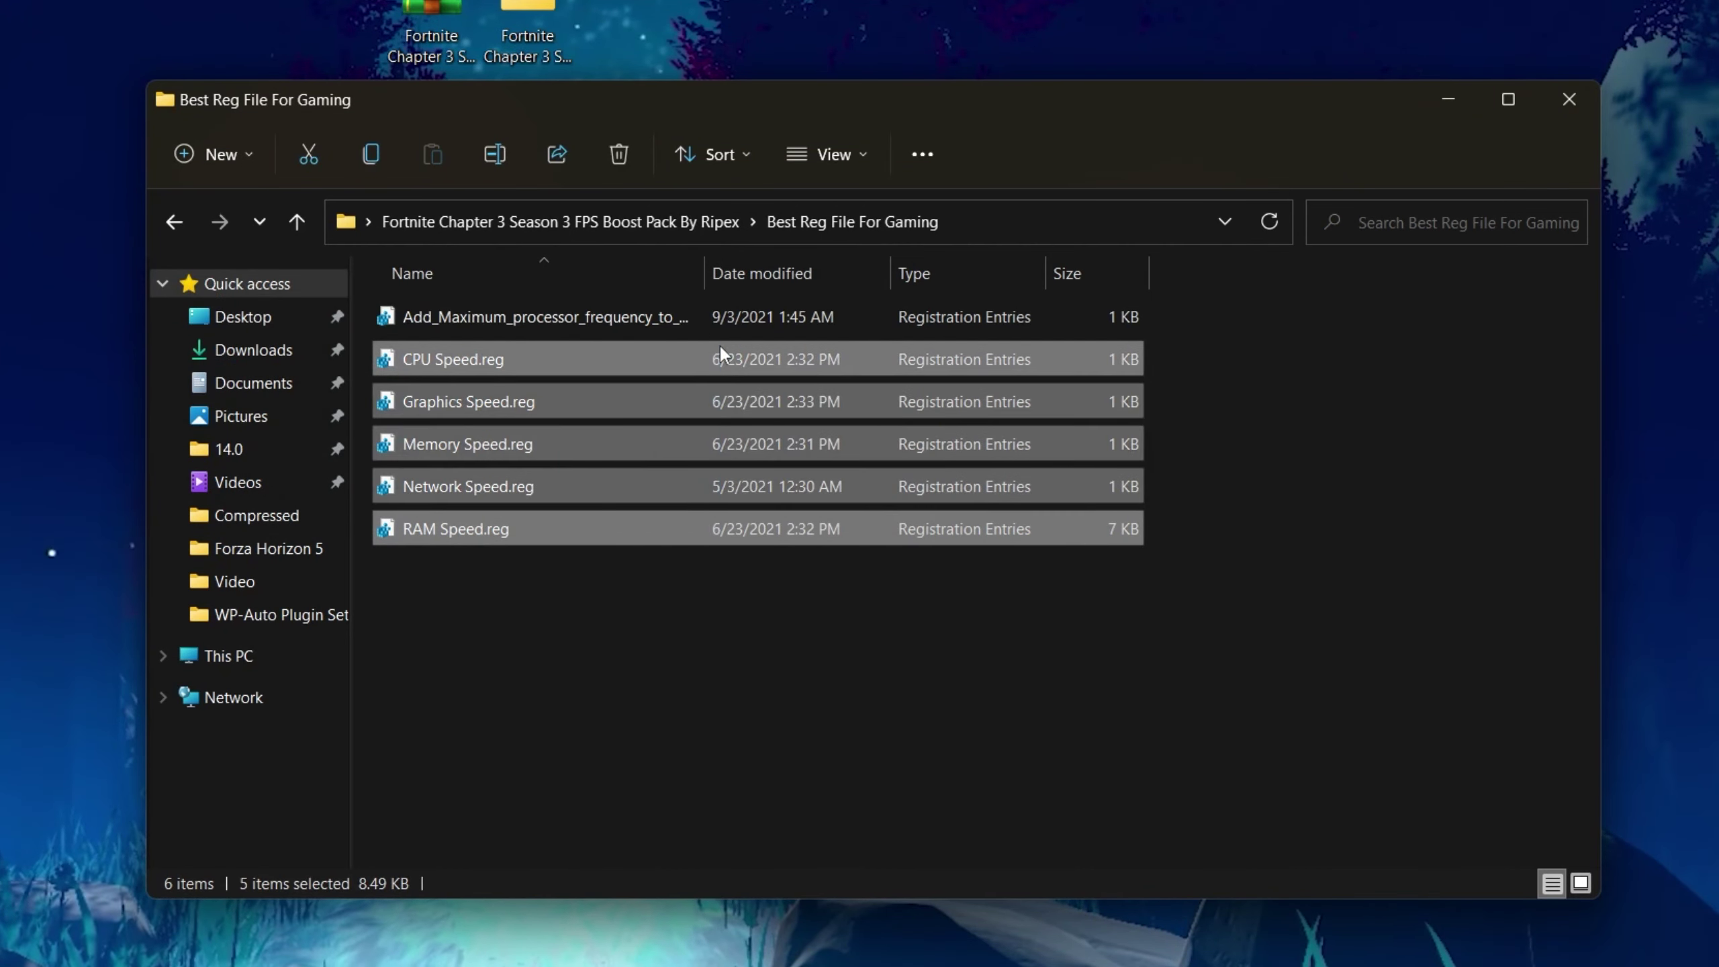
# Step: Open the High Priority Fortnite folder in the boost pack and merge High Priority.reg into the registry
pyautogui.click(585, 213)
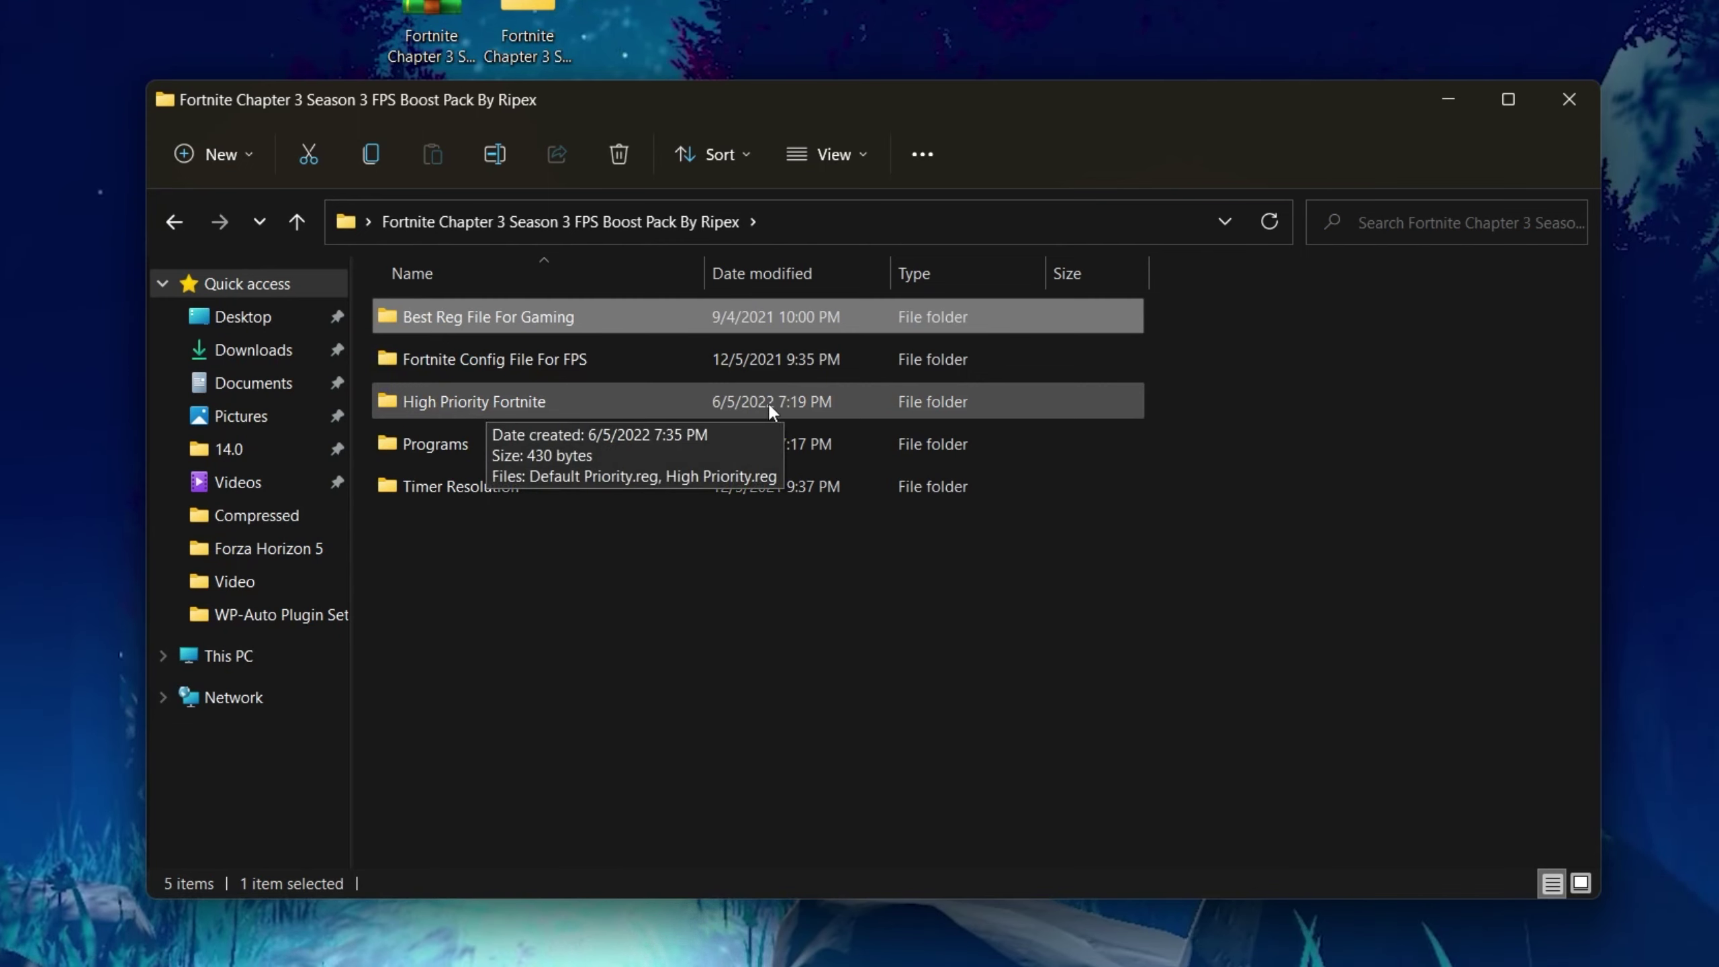
pyautogui.doubleClick(521, 401)
pyautogui.moveTo(452, 434); pyautogui.dragTo(633, 308)
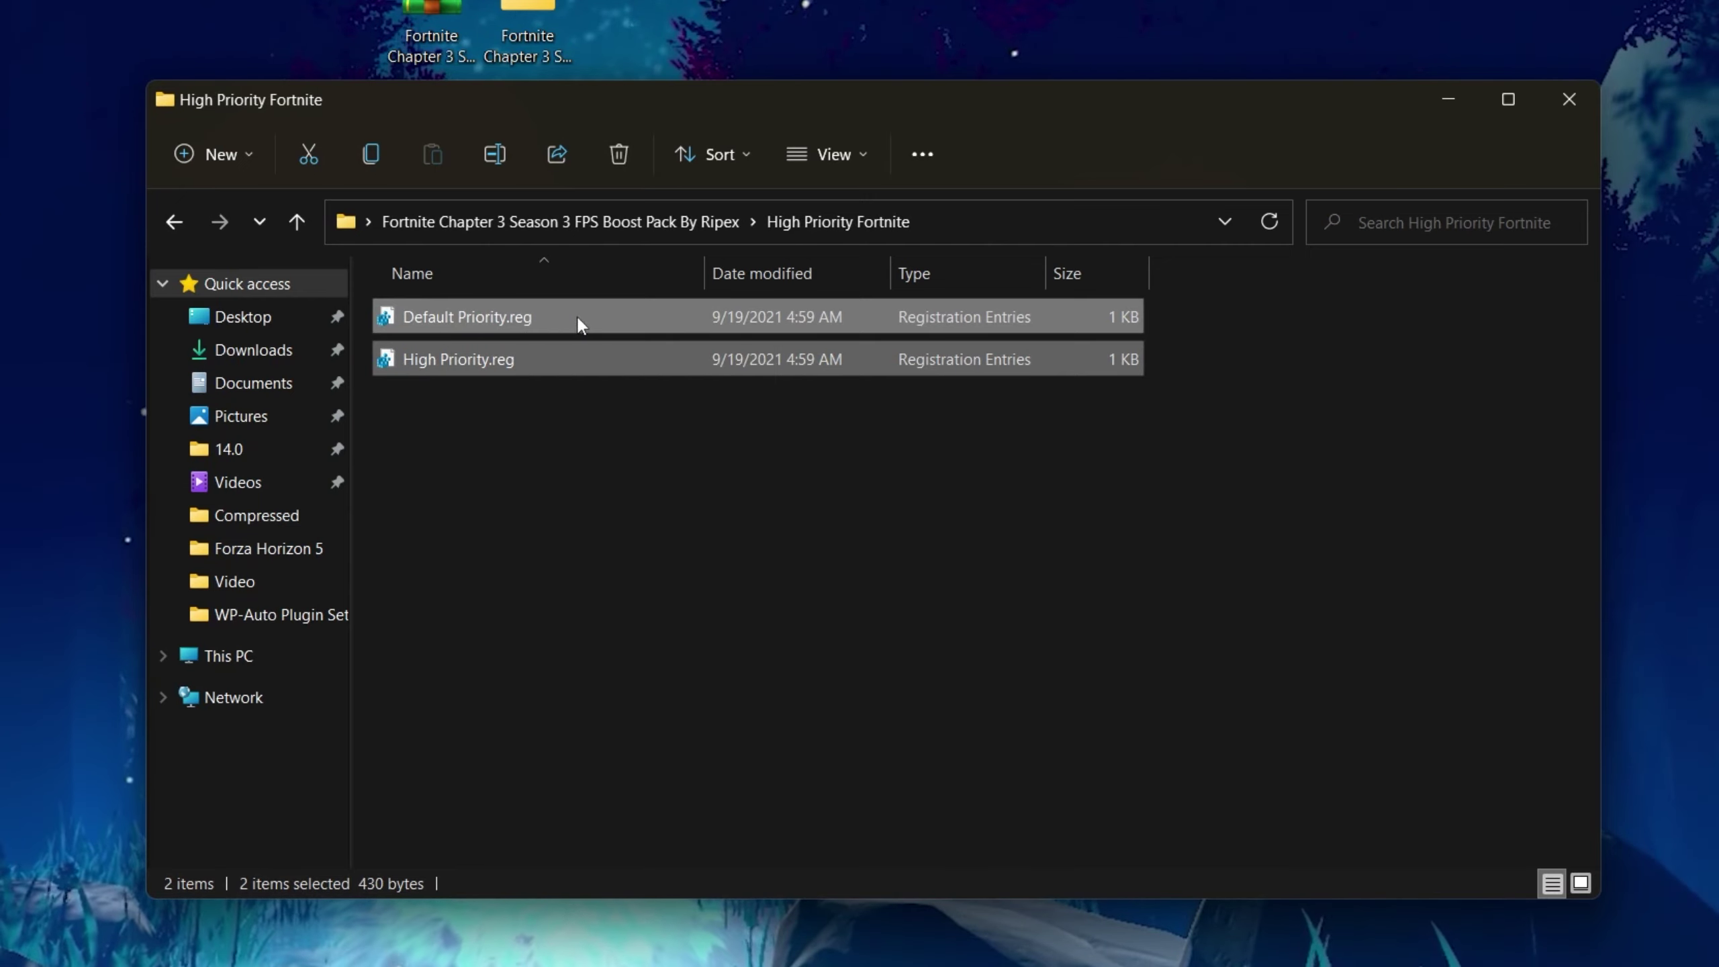
pyautogui.click(481, 419)
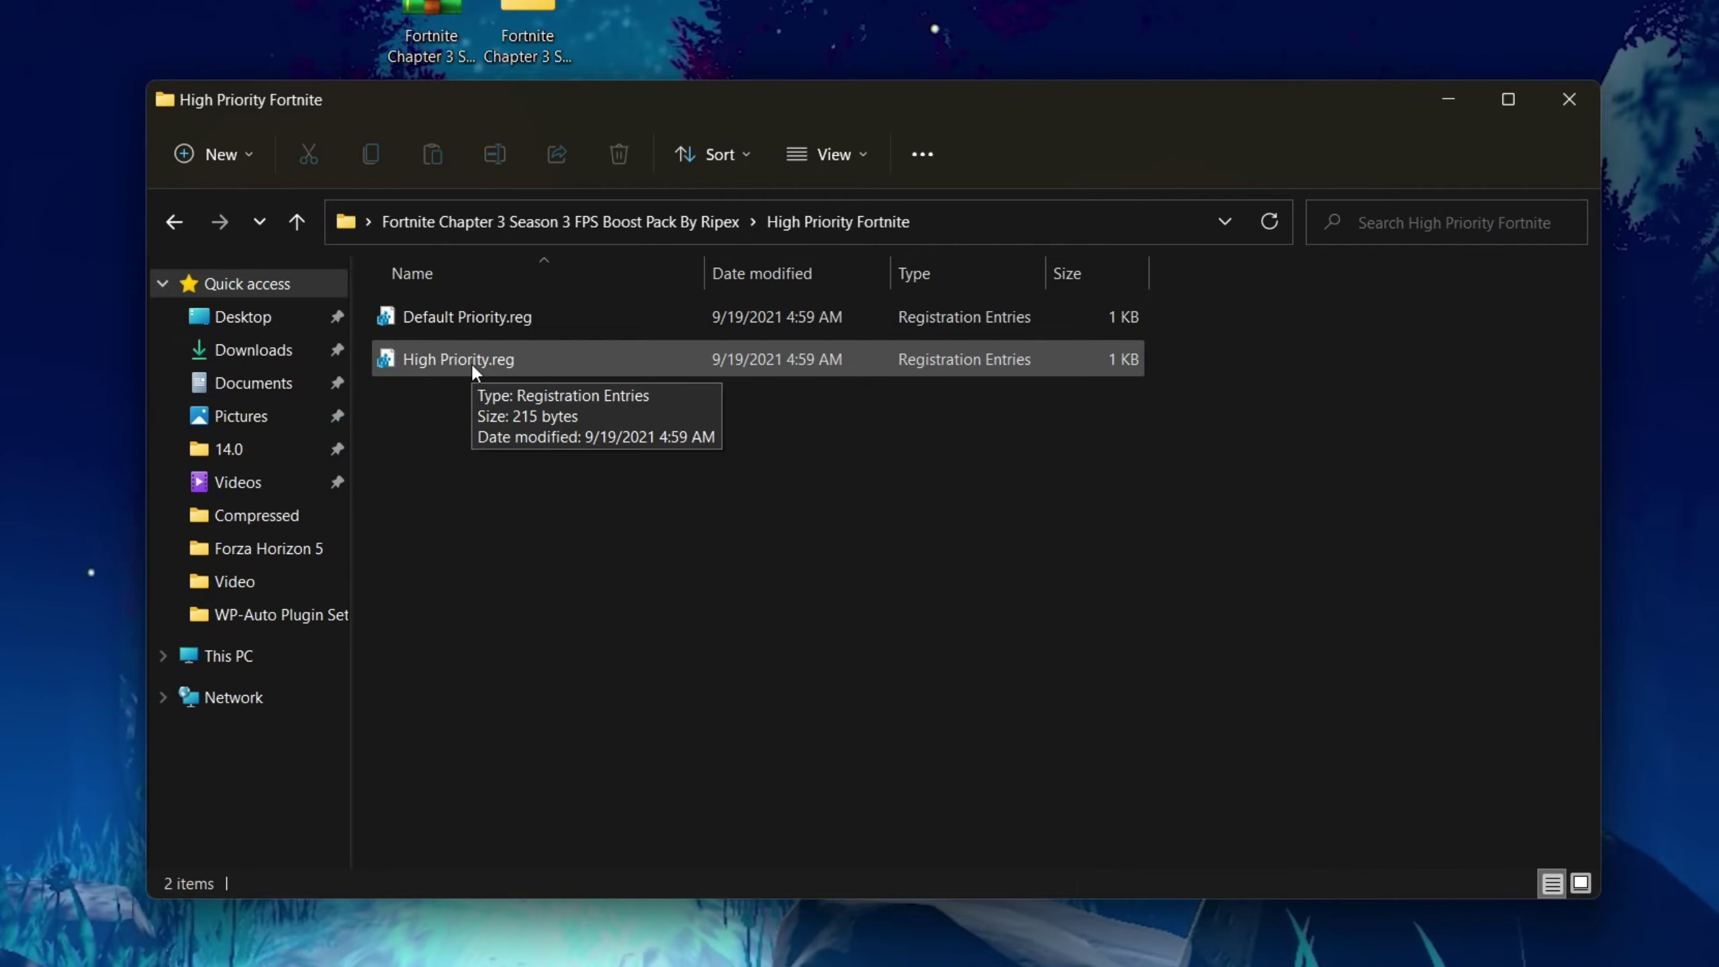
pyautogui.doubleClick(478, 360)
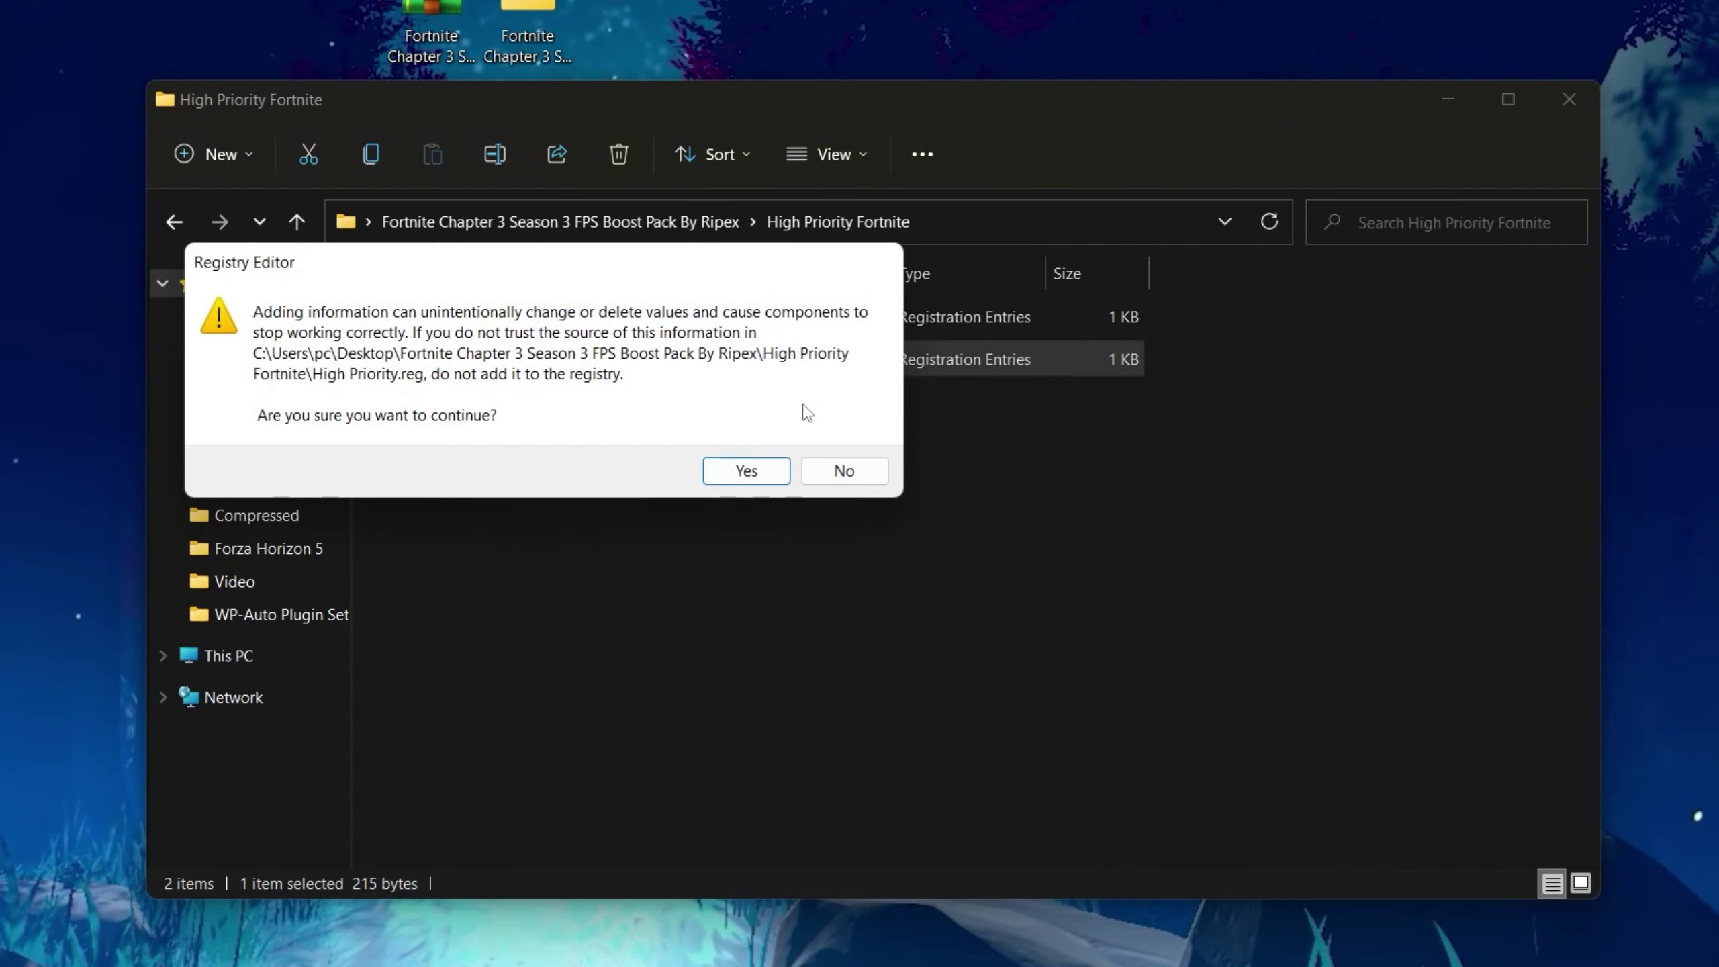
pyautogui.click(747, 471)
pyautogui.click(846, 441)
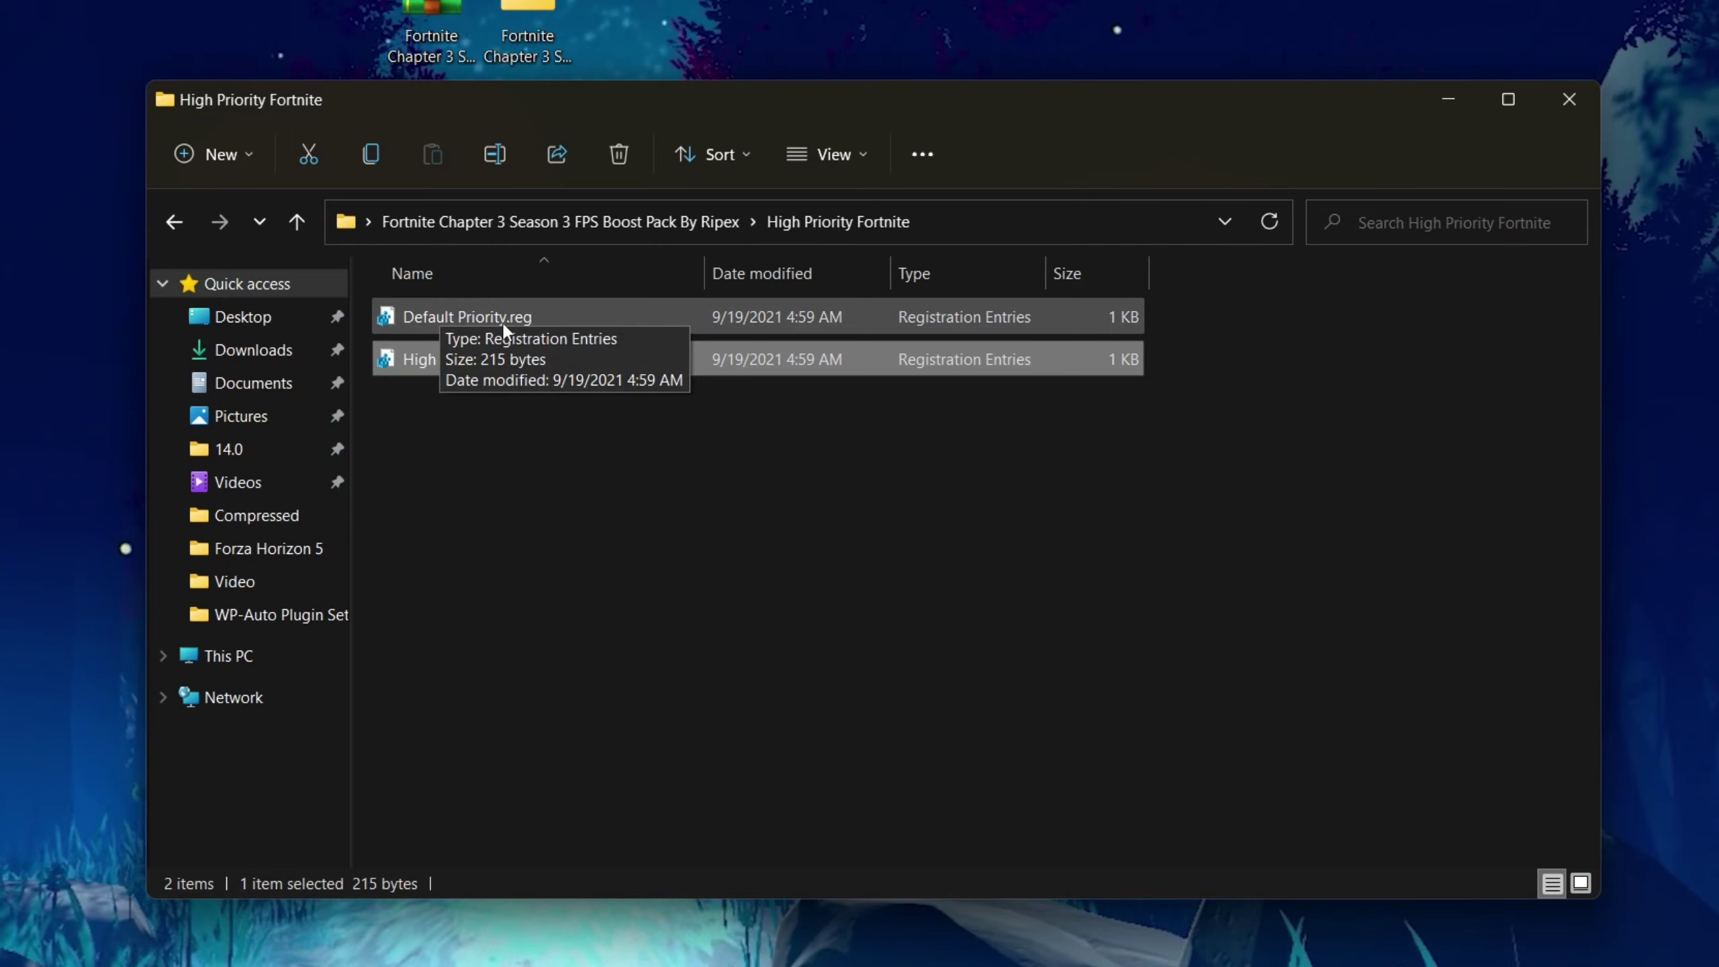
# Step: Open the Programs folder in the boost pack and look over its two installers
pyautogui.click(488, 221)
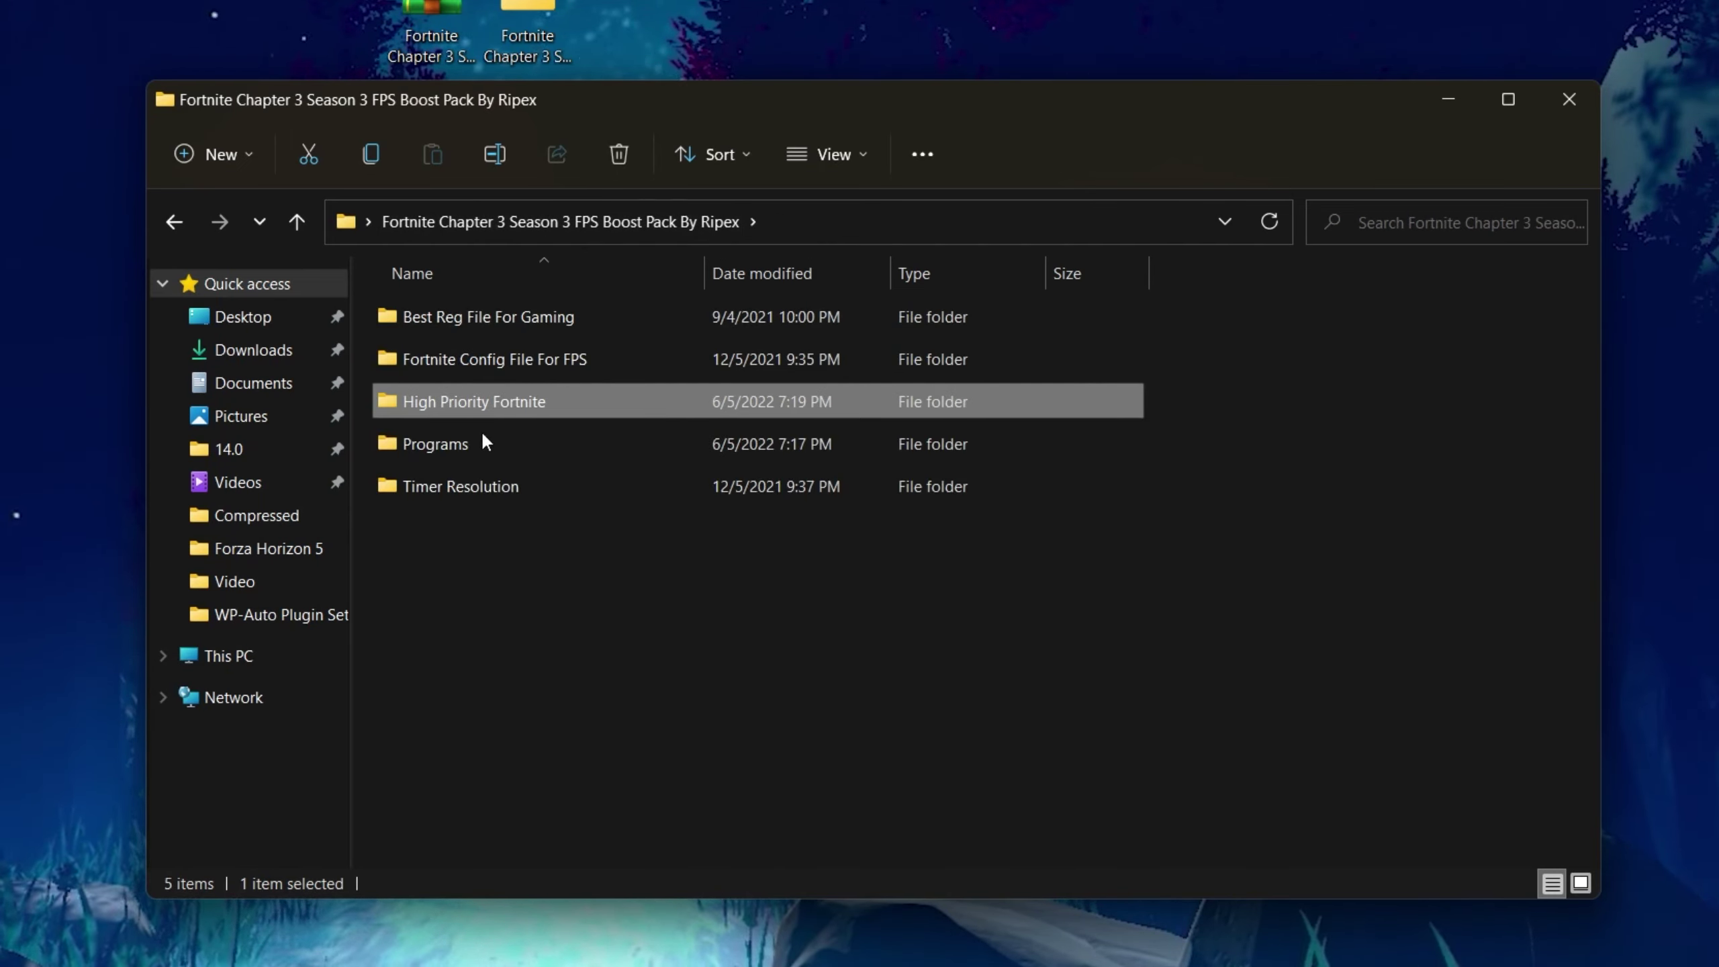
pyautogui.doubleClick(509, 452)
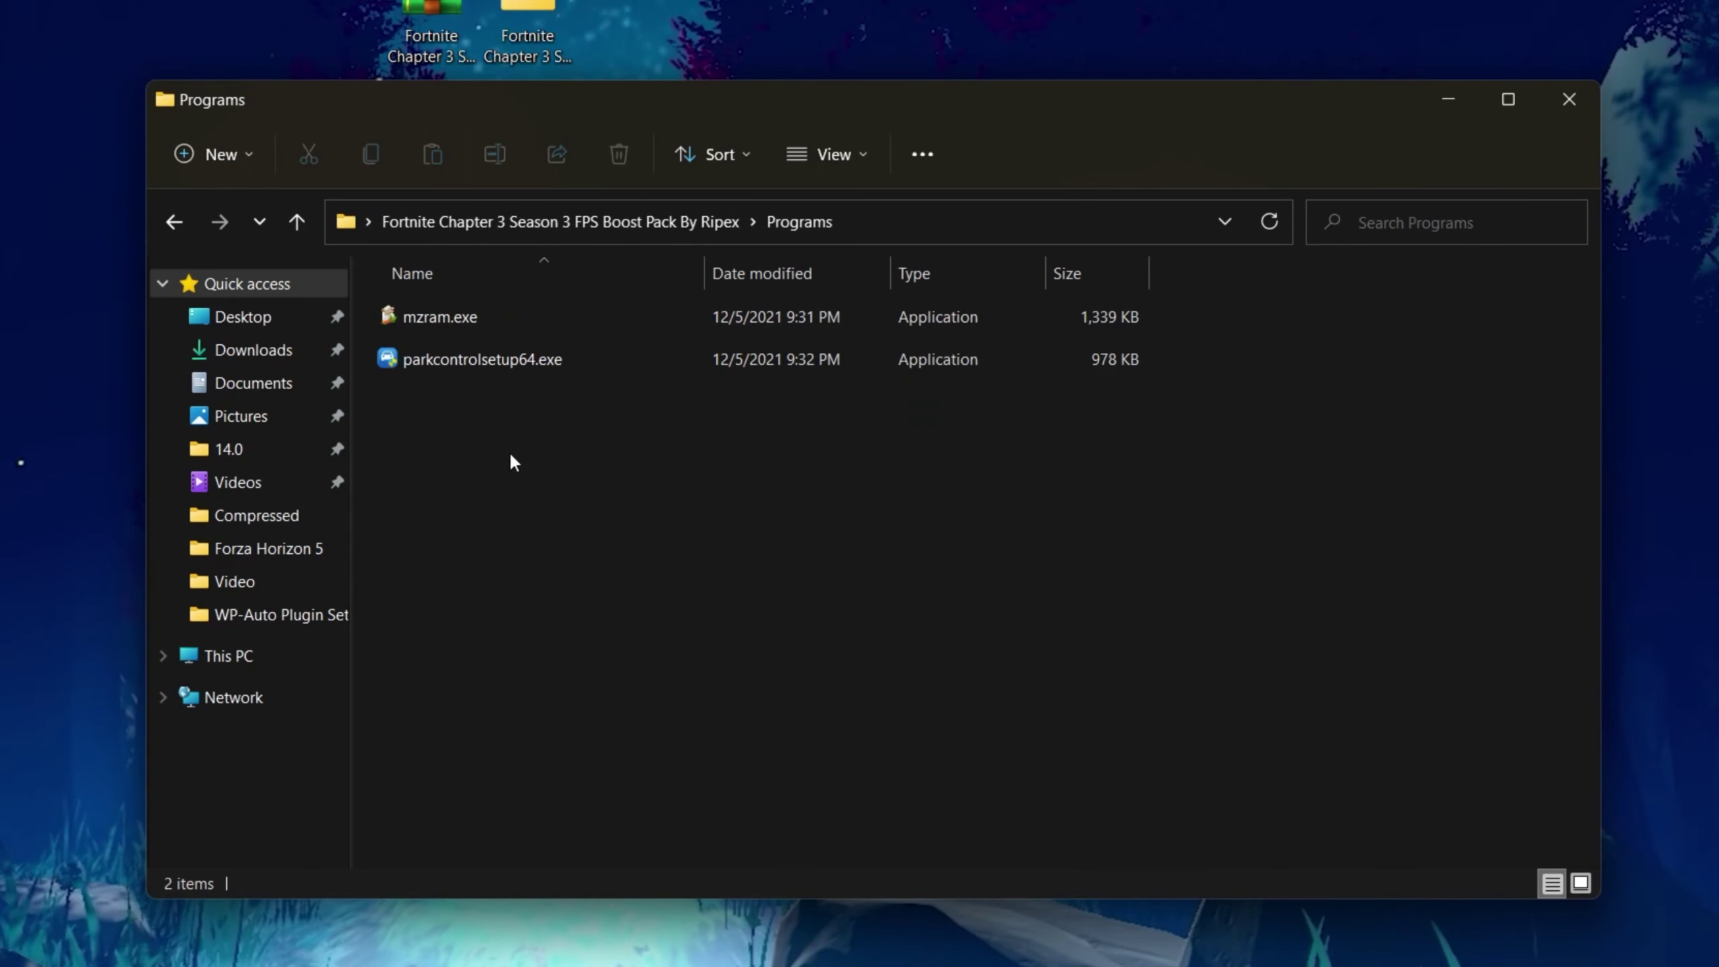
pyautogui.moveTo(434, 395); pyautogui.dragTo(605, 331)
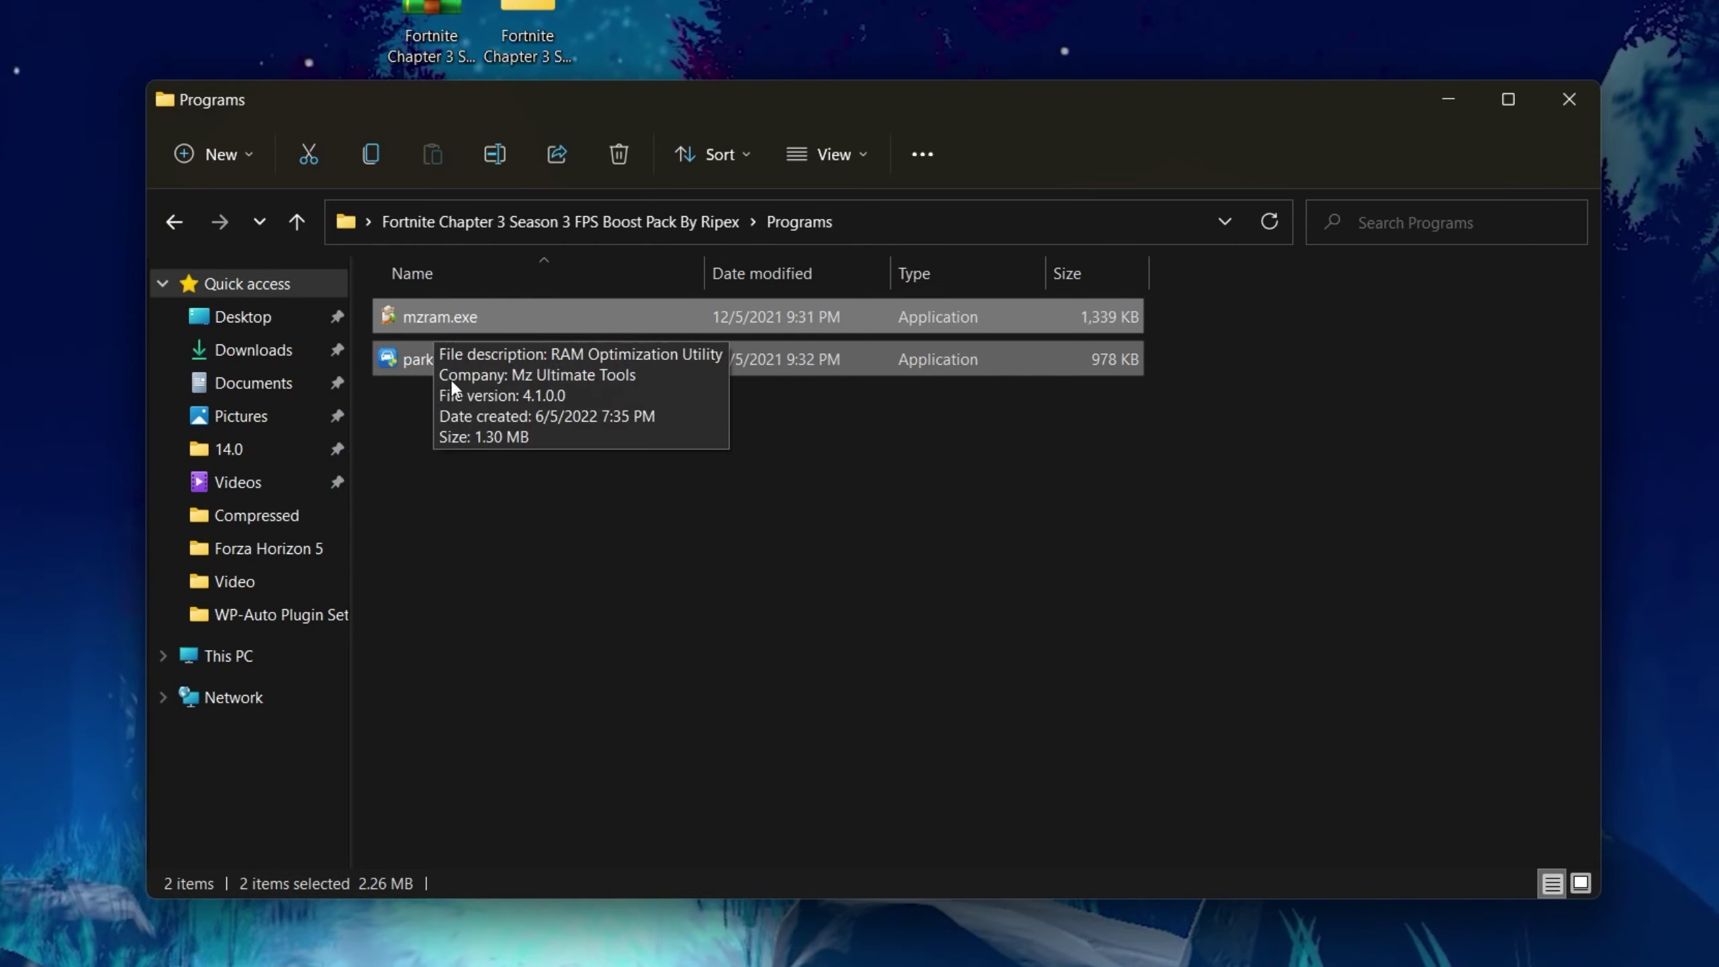
pyautogui.click(410, 378)
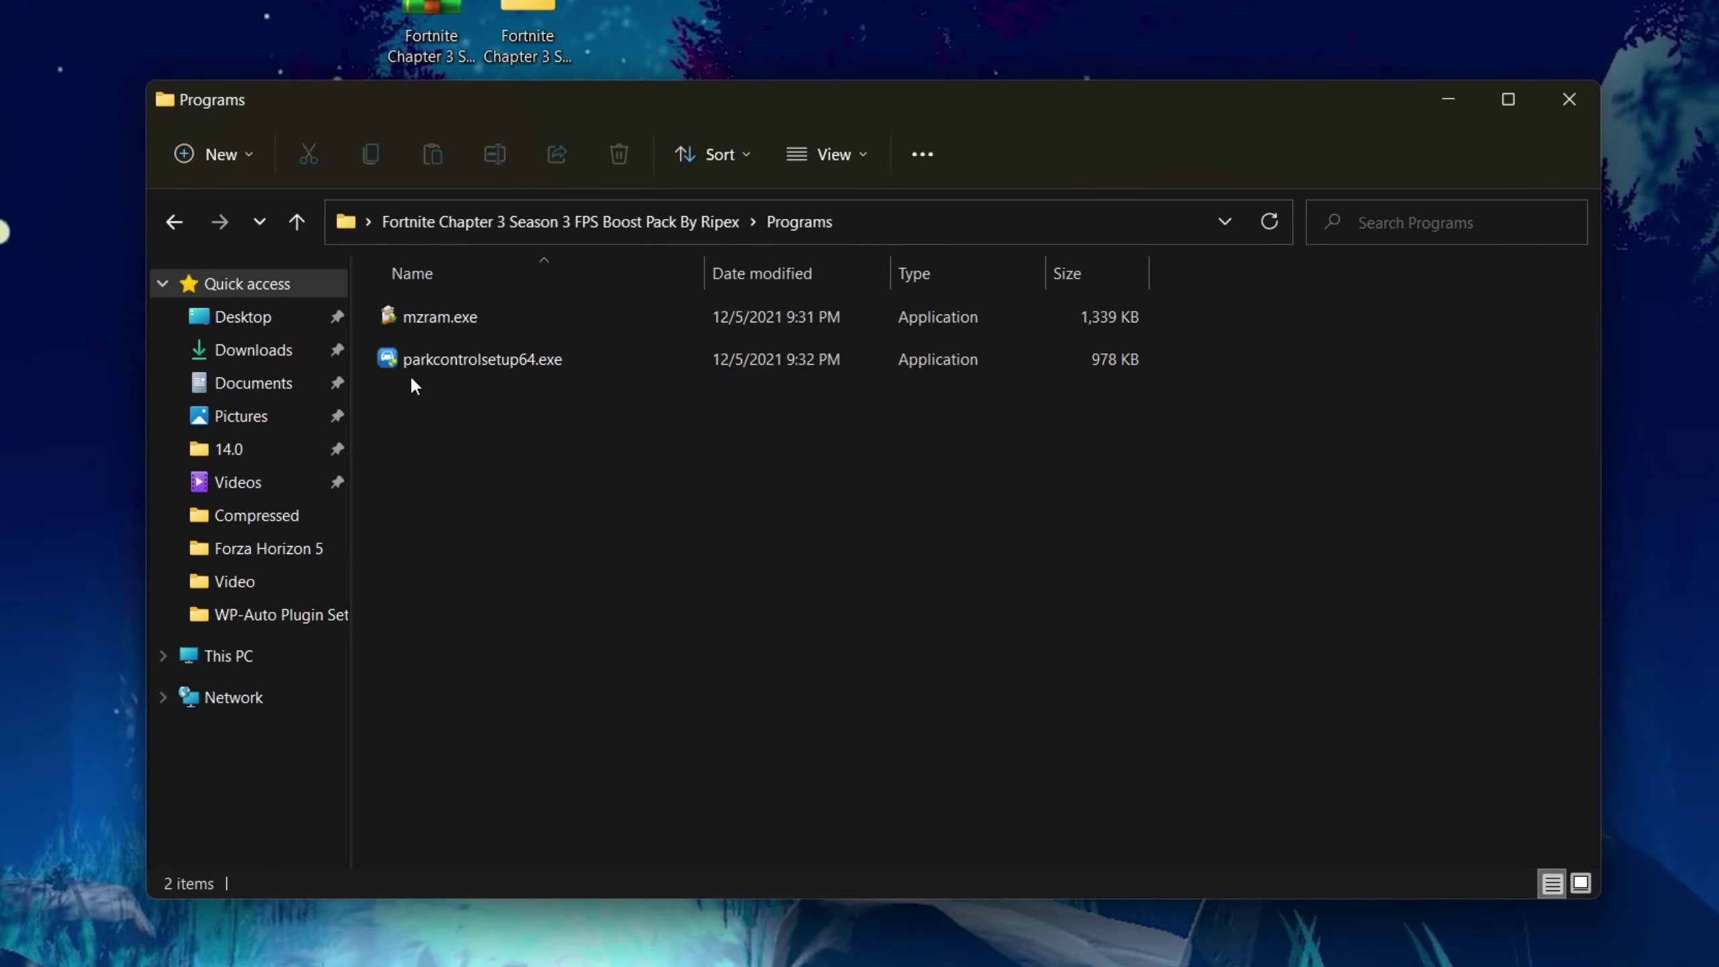
pyautogui.doubleClick(562, 360)
pyautogui.click(566, 482)
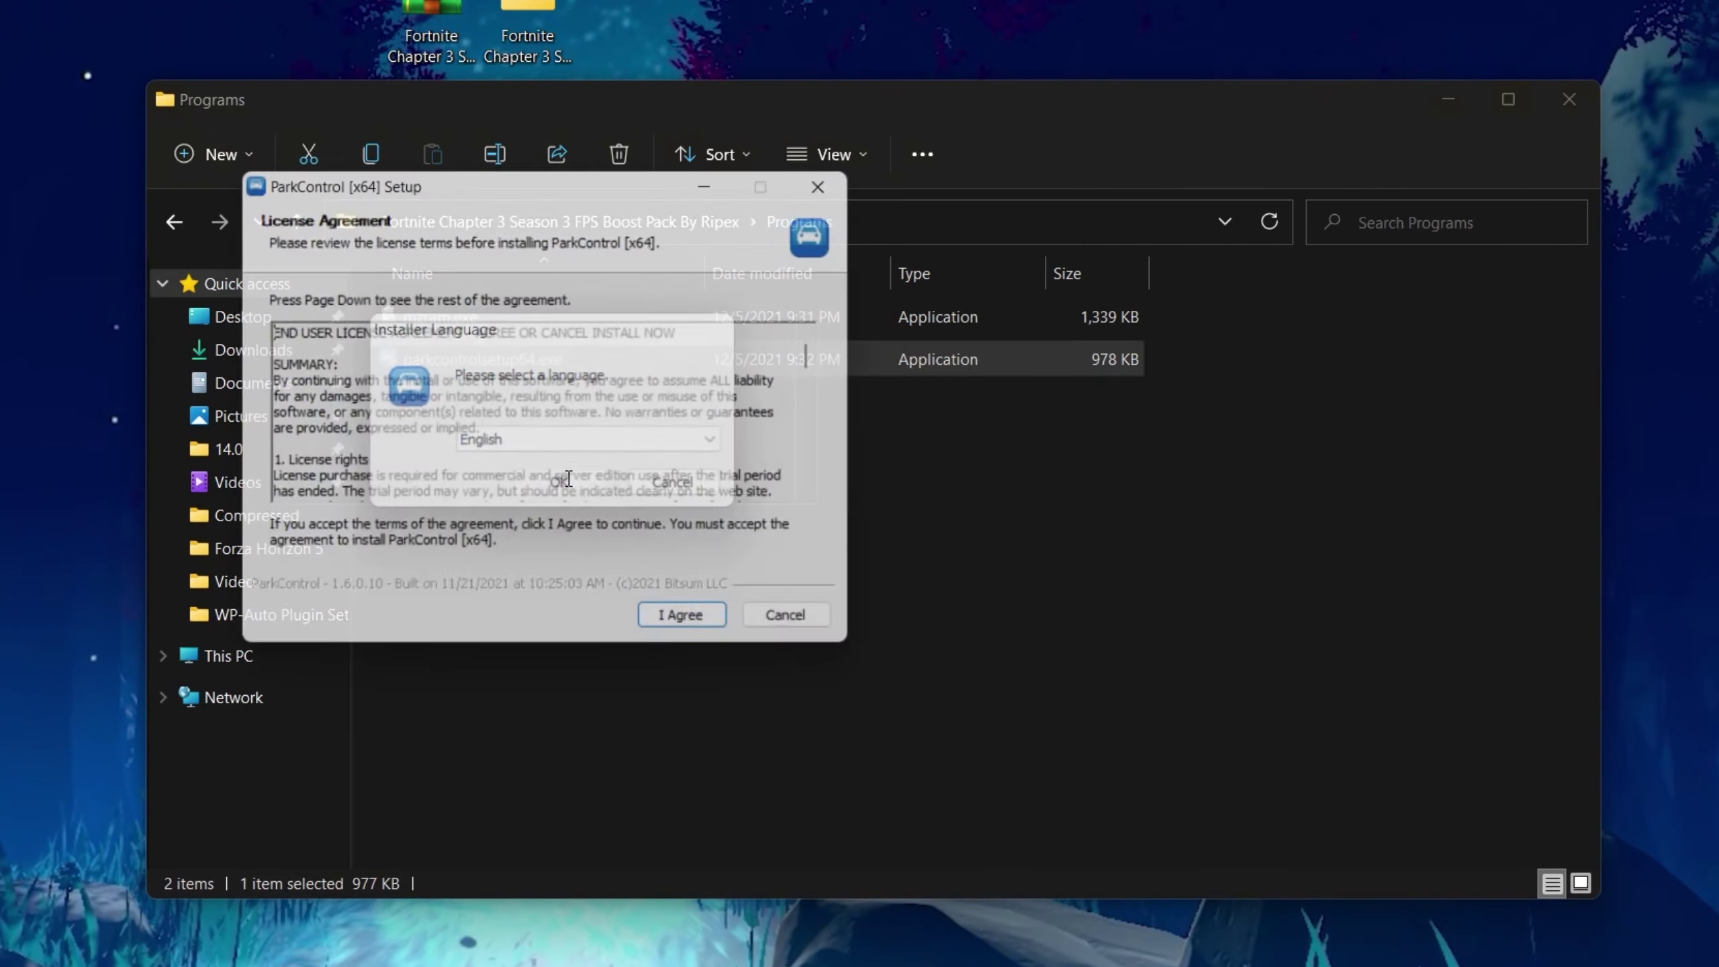
pyautogui.click(698, 632)
pyautogui.click(697, 634)
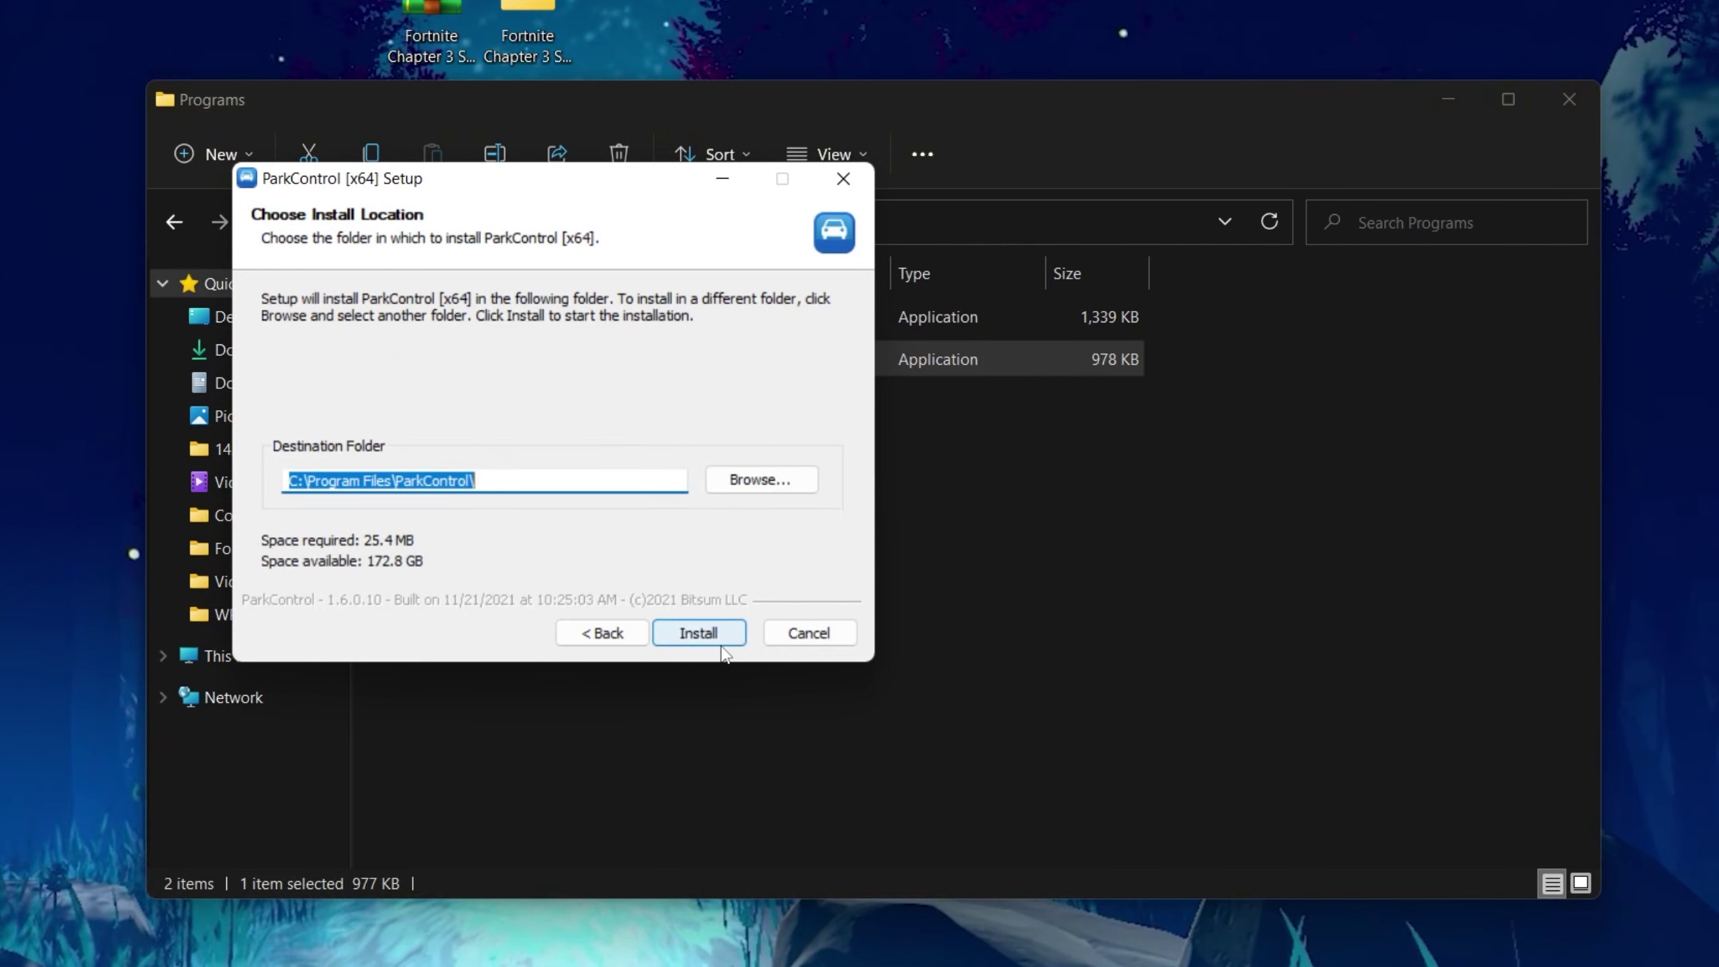
pyautogui.click(809, 633)
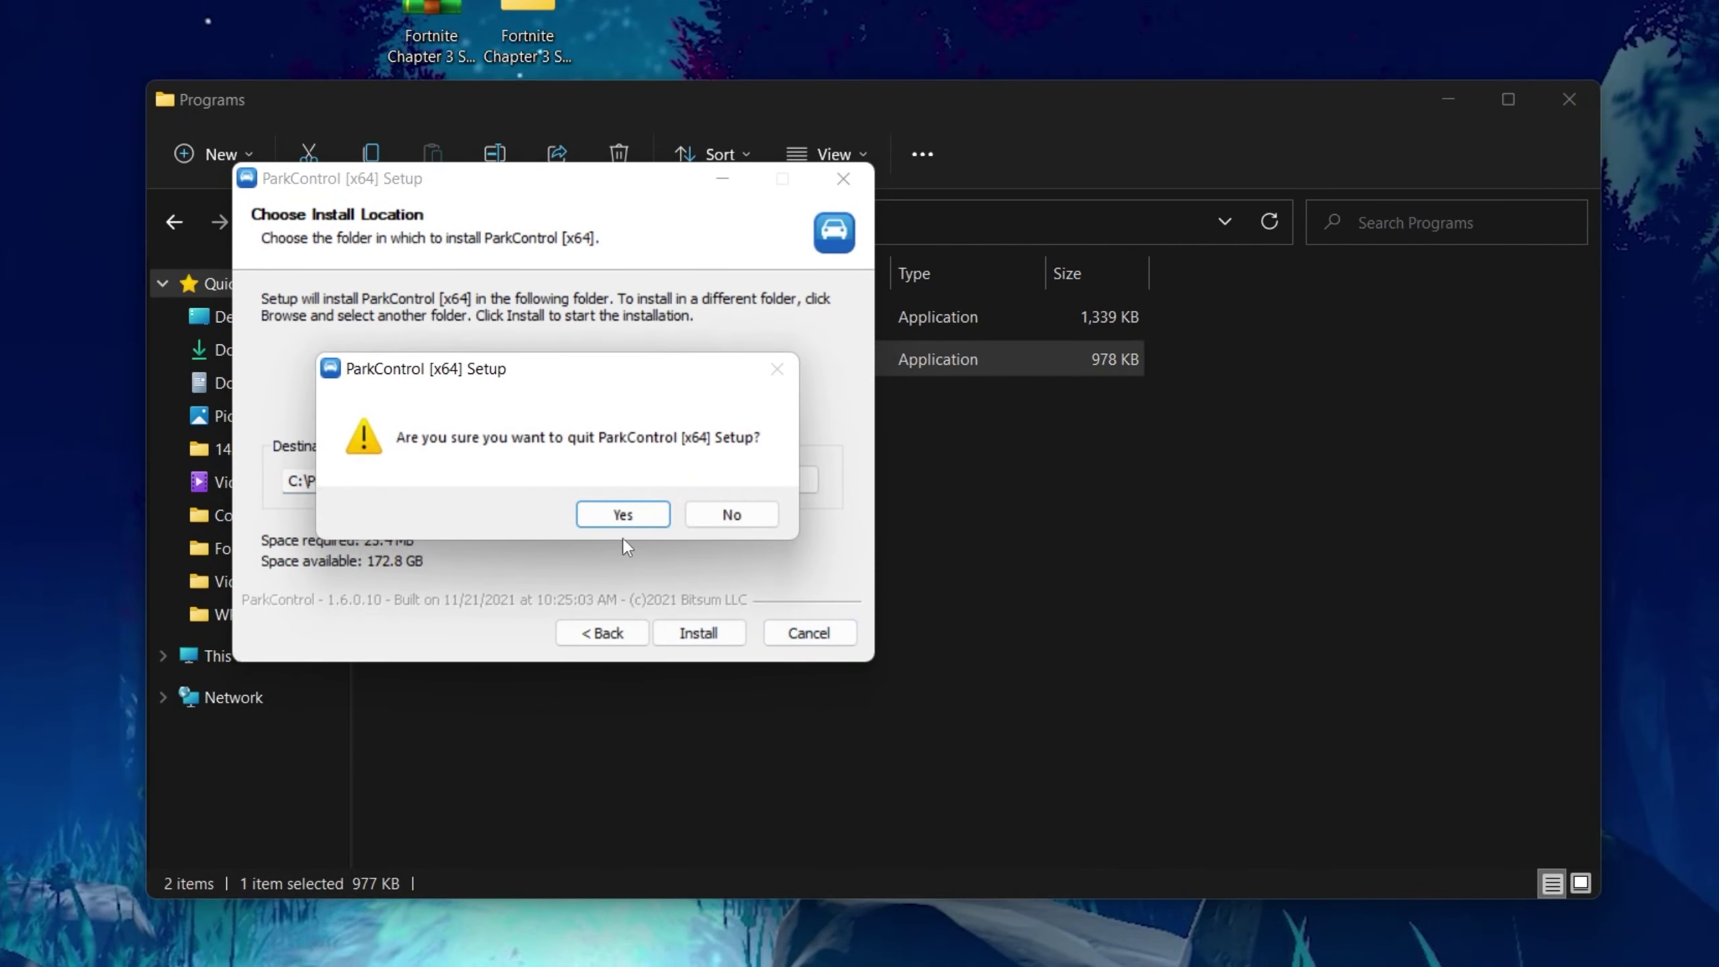
pyautogui.click(733, 515)
pyautogui.click(843, 178)
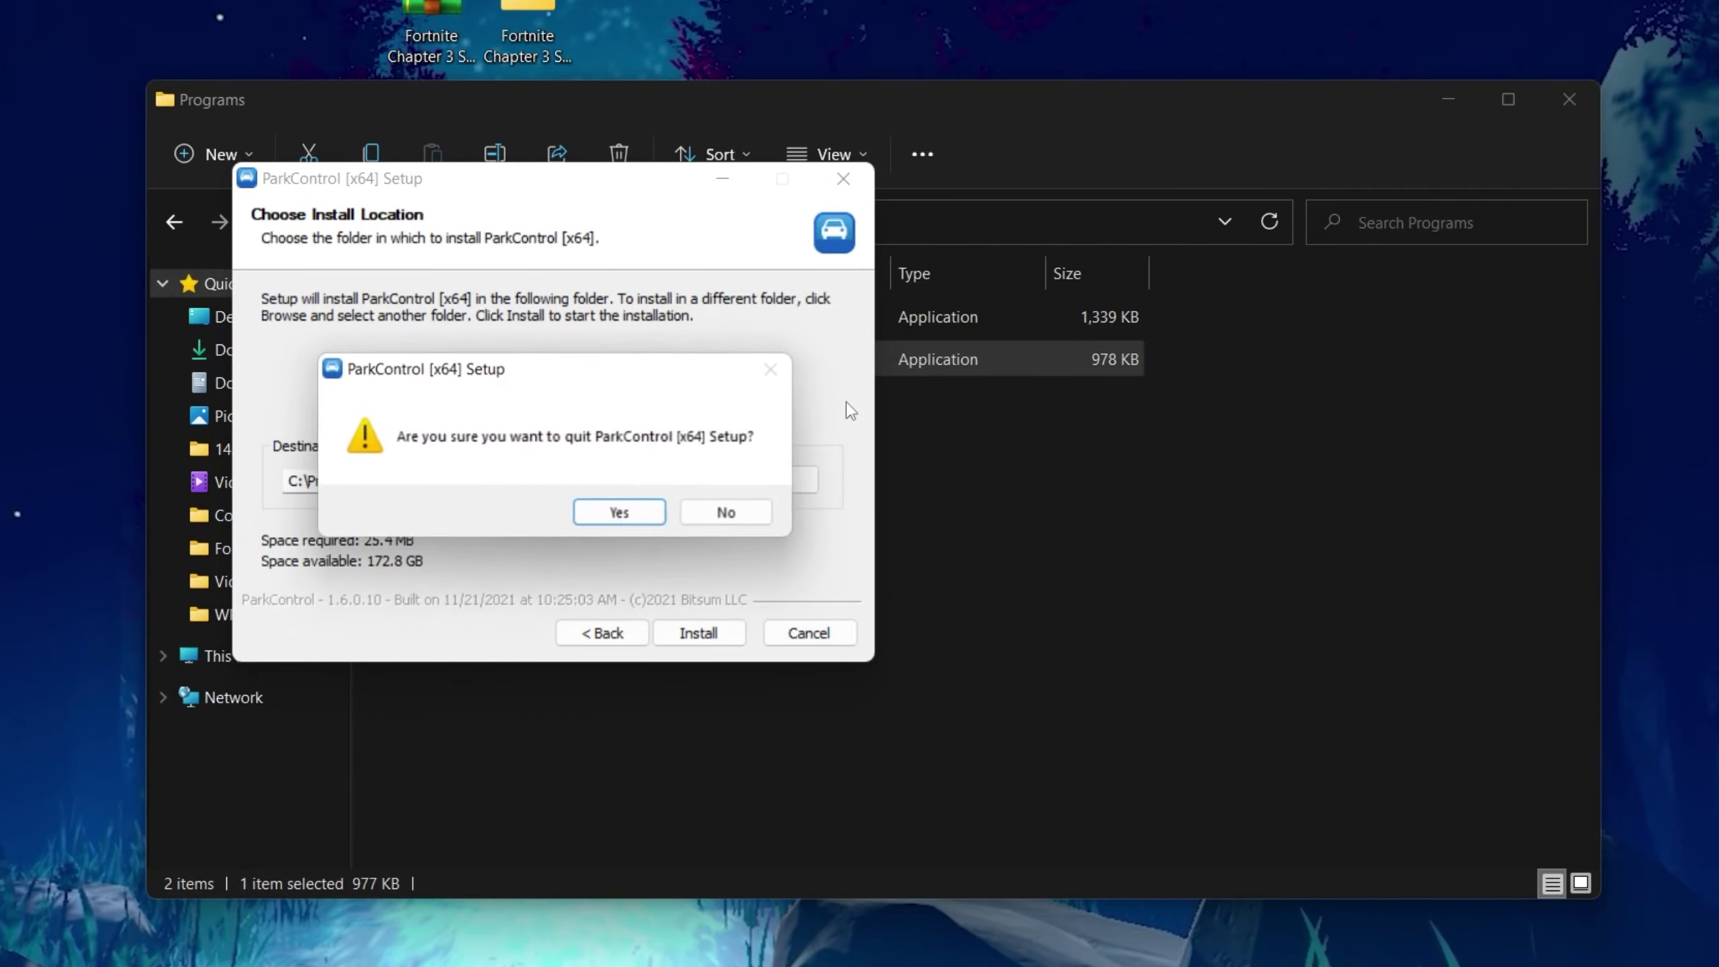
pyautogui.click(639, 514)
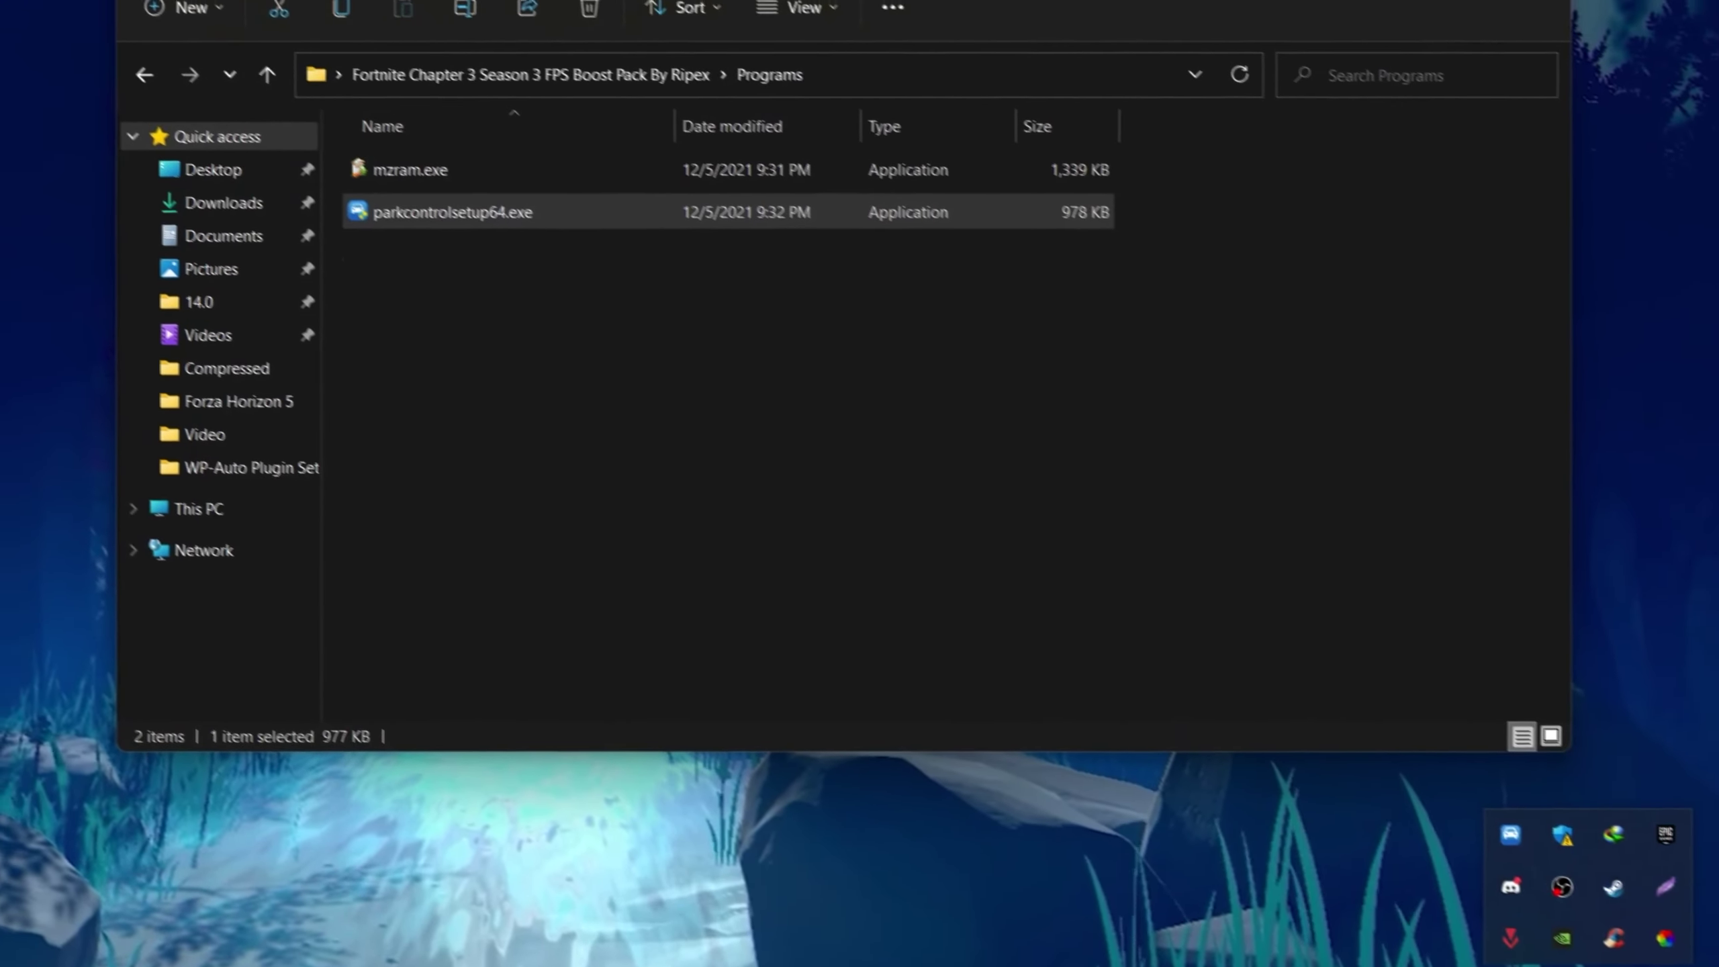
# Step: Open the running ParkControl's CPU parking and frequency scaling settings
pyautogui.click(1598, 888)
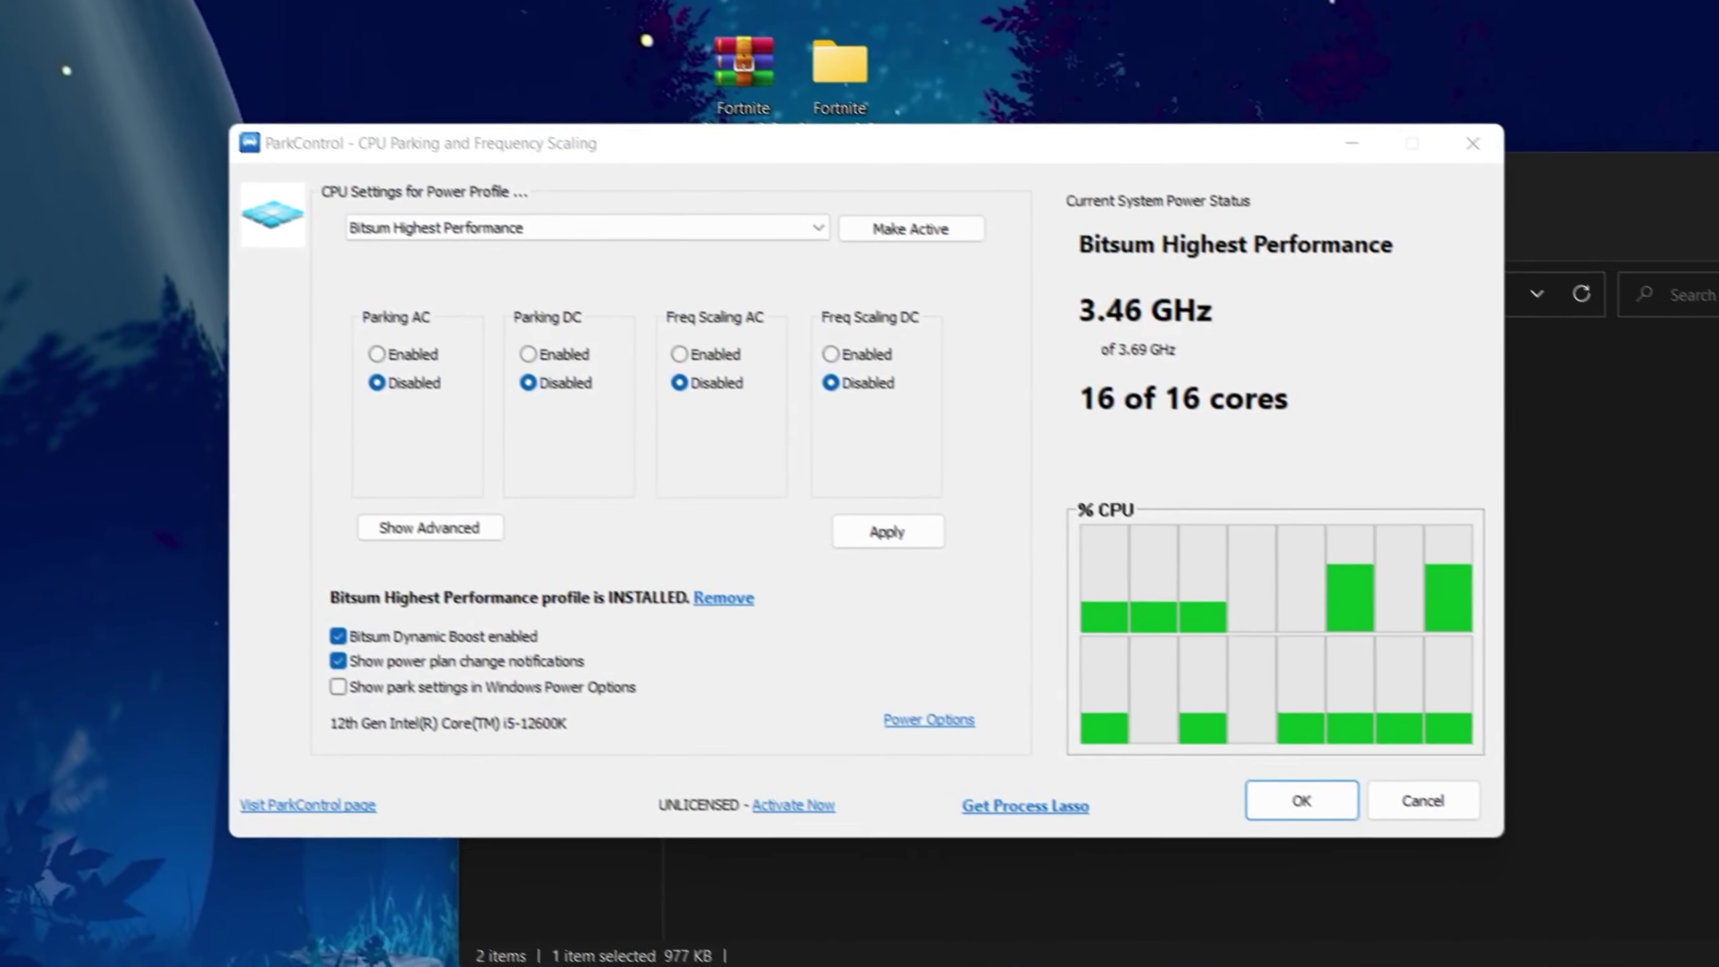
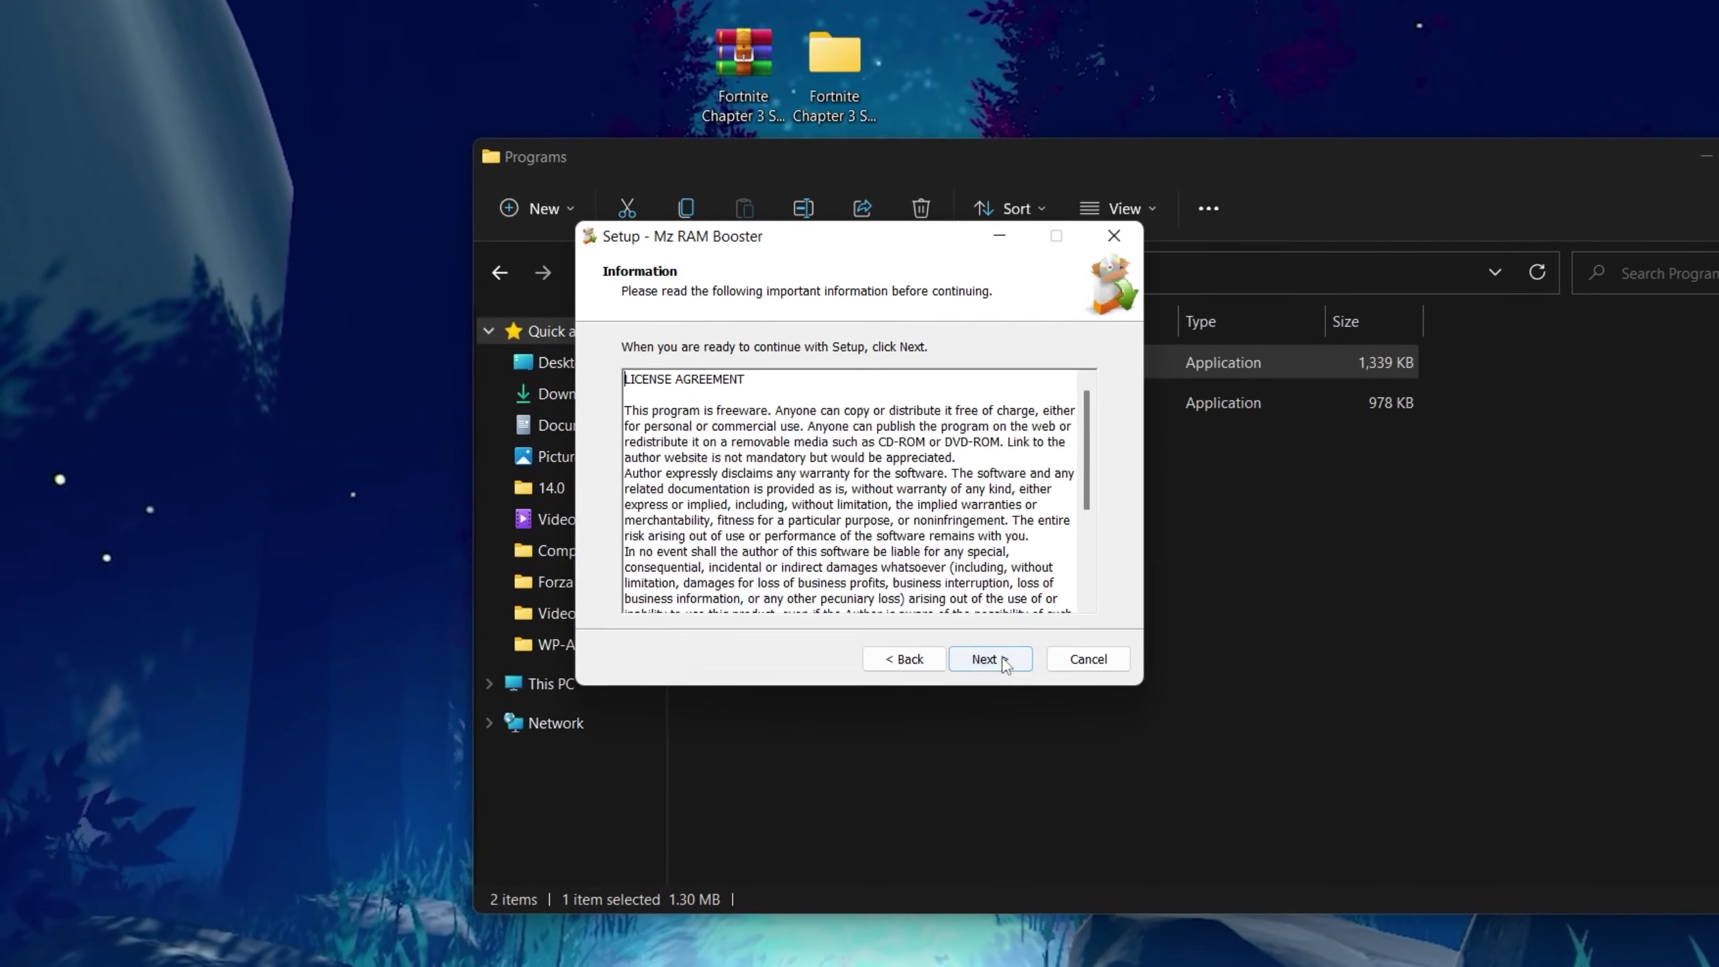
# Step: Install Mz RAM Booster with a desktop icon and launch it when setup finishes
pyautogui.click(992, 663)
pyautogui.click(994, 662)
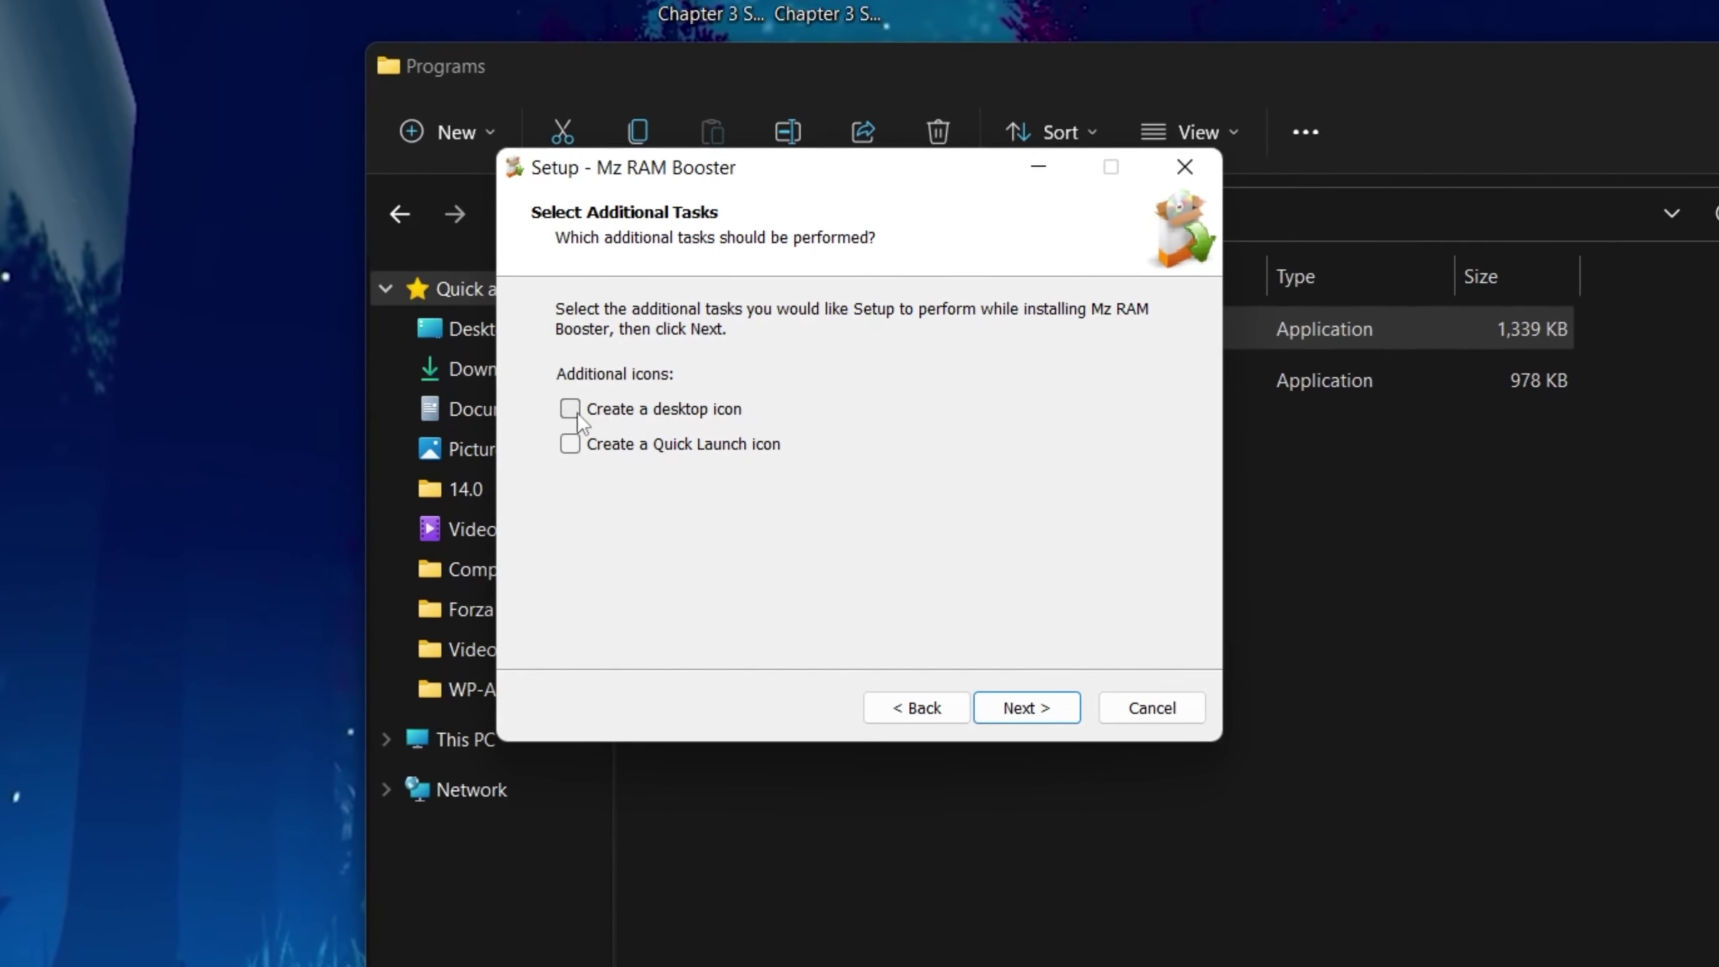
pyautogui.click(647, 413)
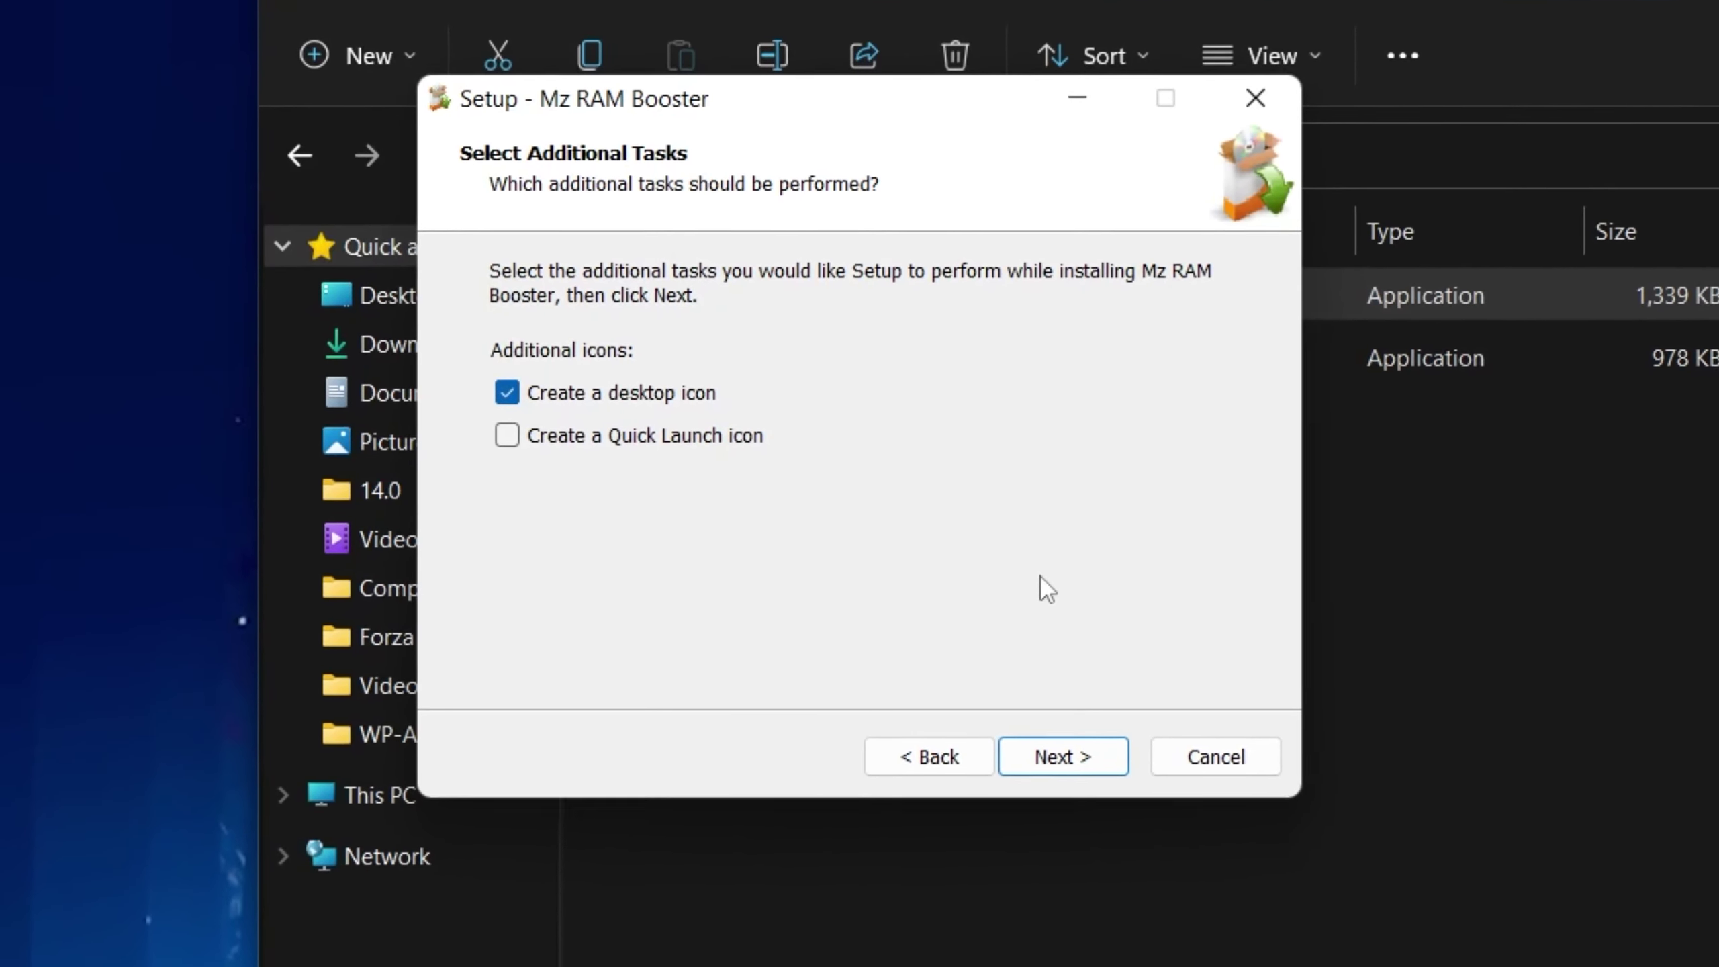
pyautogui.click(1069, 756)
pyautogui.click(1073, 758)
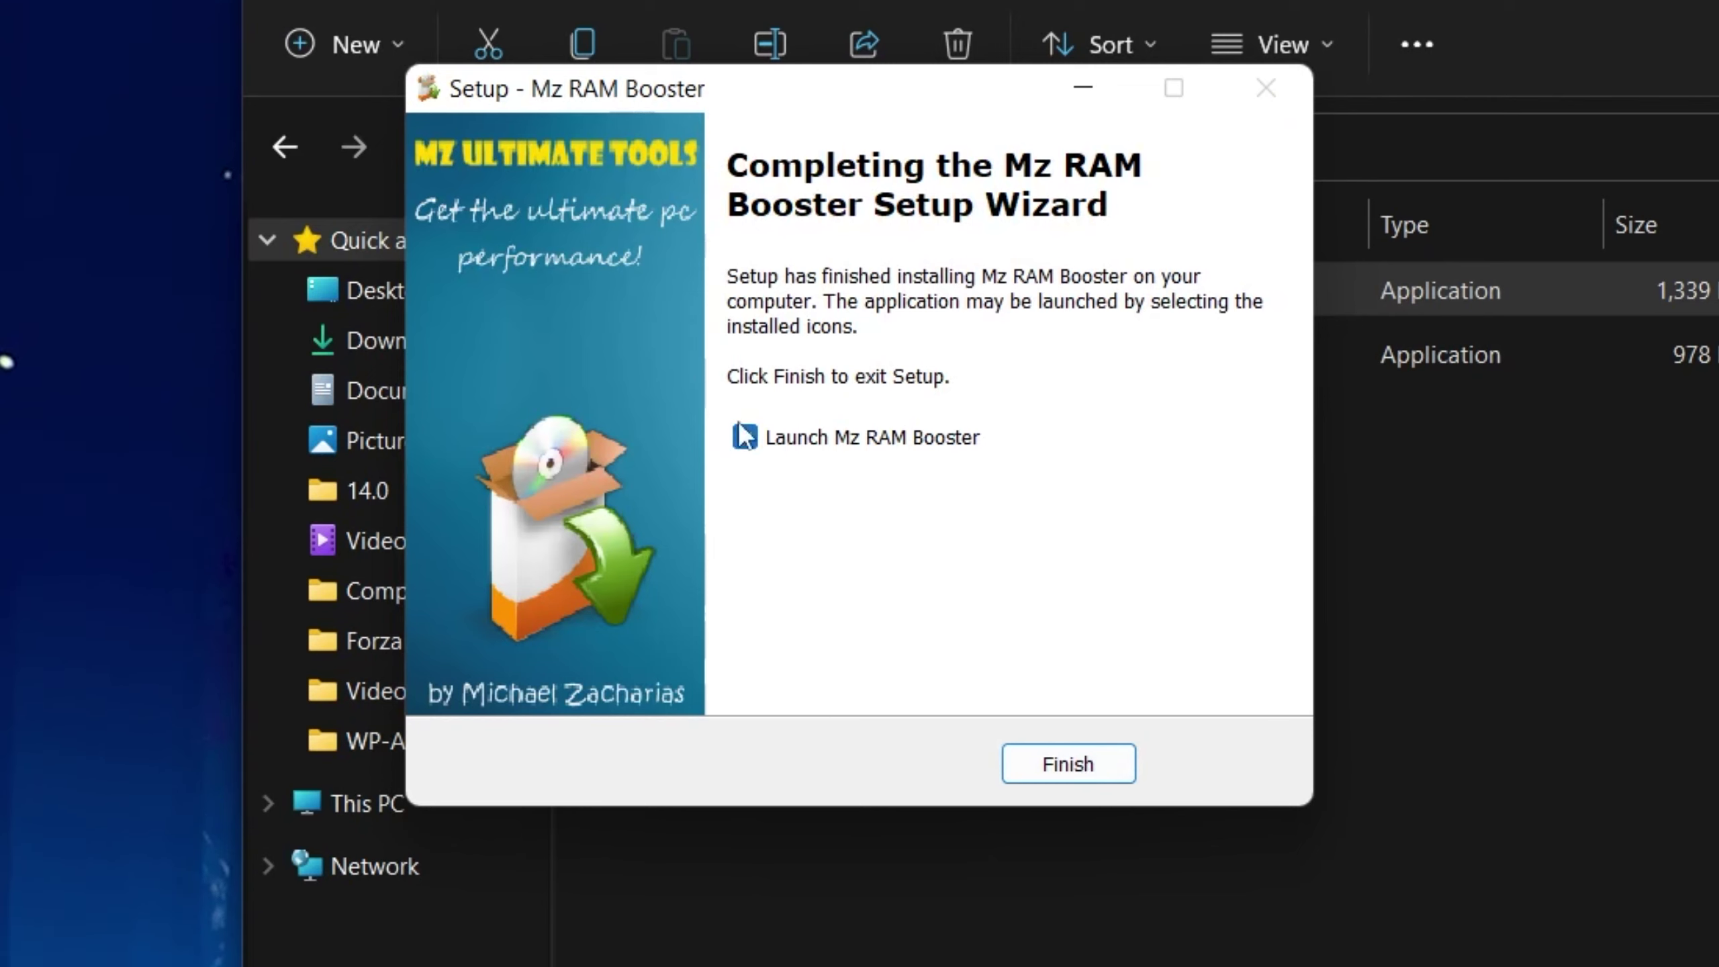
pyautogui.click(1077, 761)
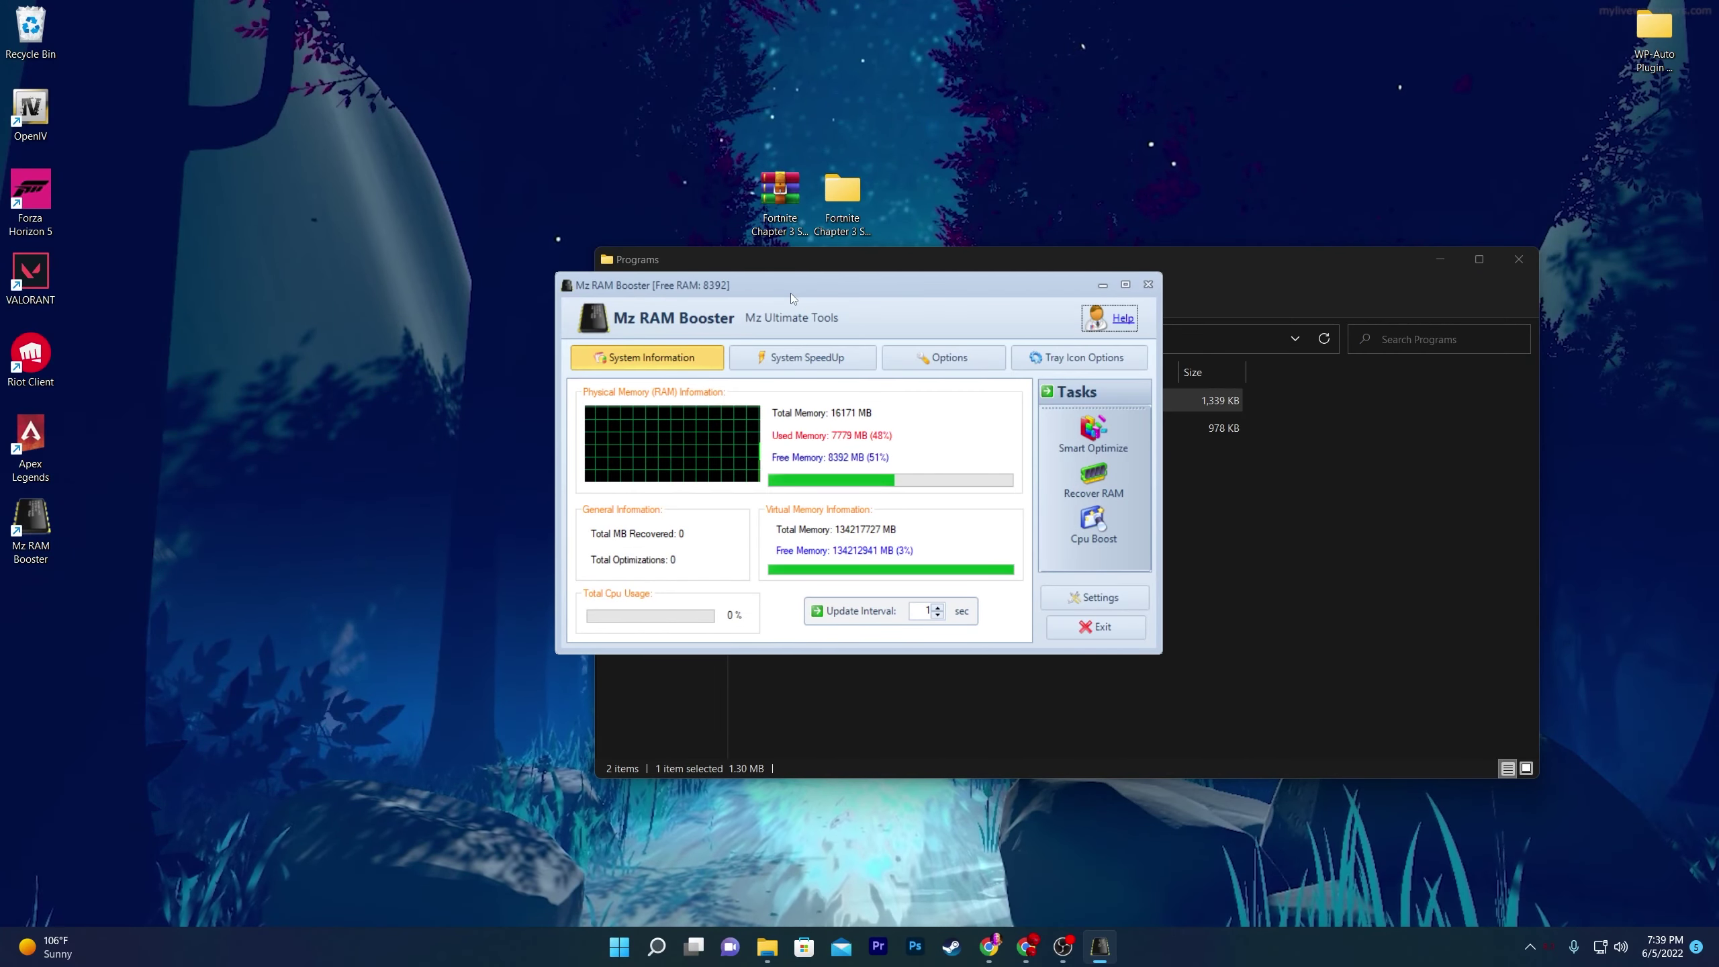
# Step: Run Smart Optimize in Mz RAM Booster and apply the recommended System SpeedUp tweaks
pyautogui.moveTo(790, 293); pyautogui.dragTo(852, 297)
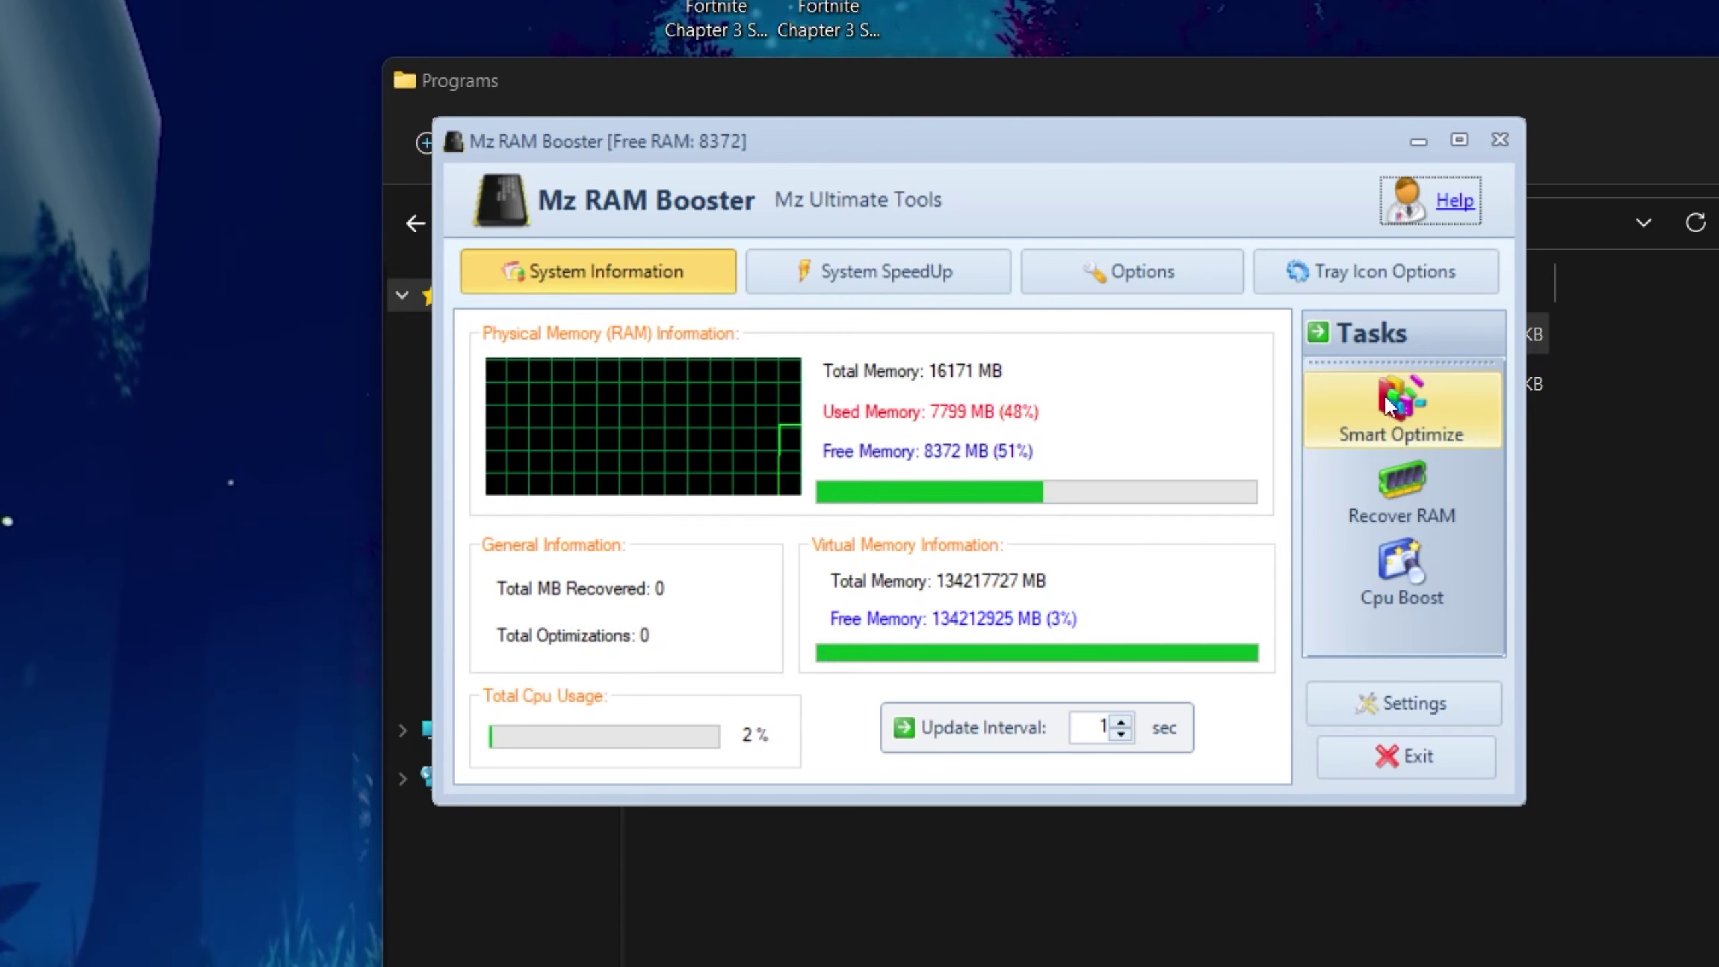
pyautogui.click(1387, 406)
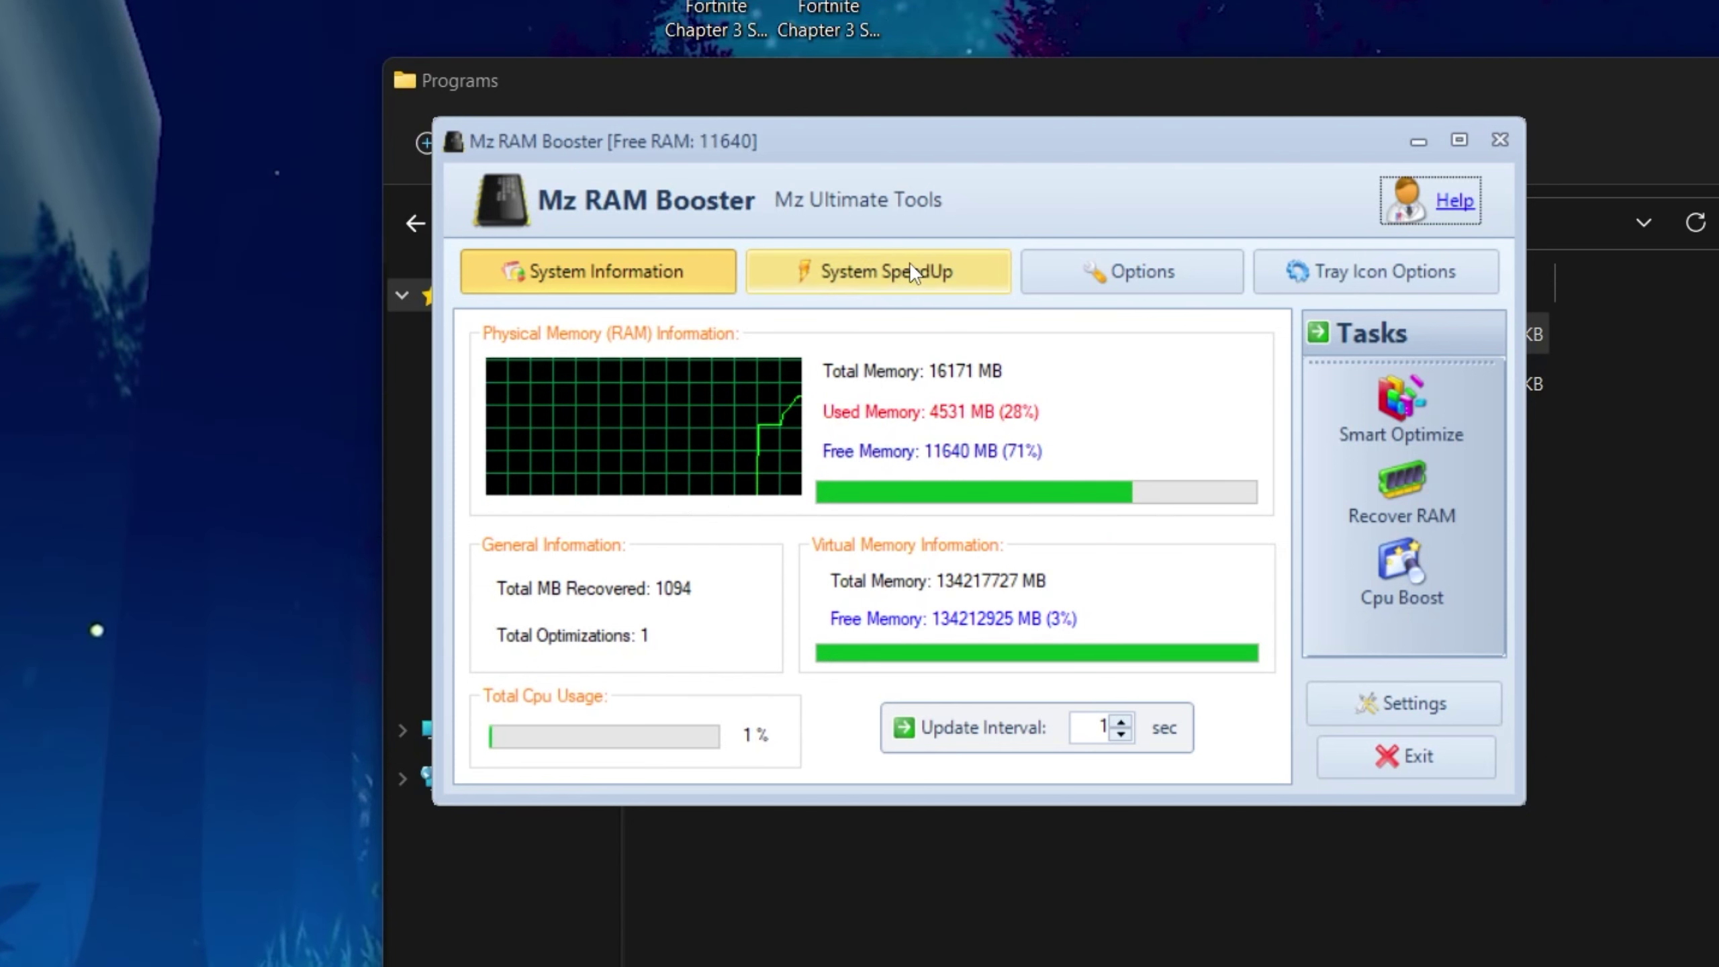
pyautogui.click(837, 269)
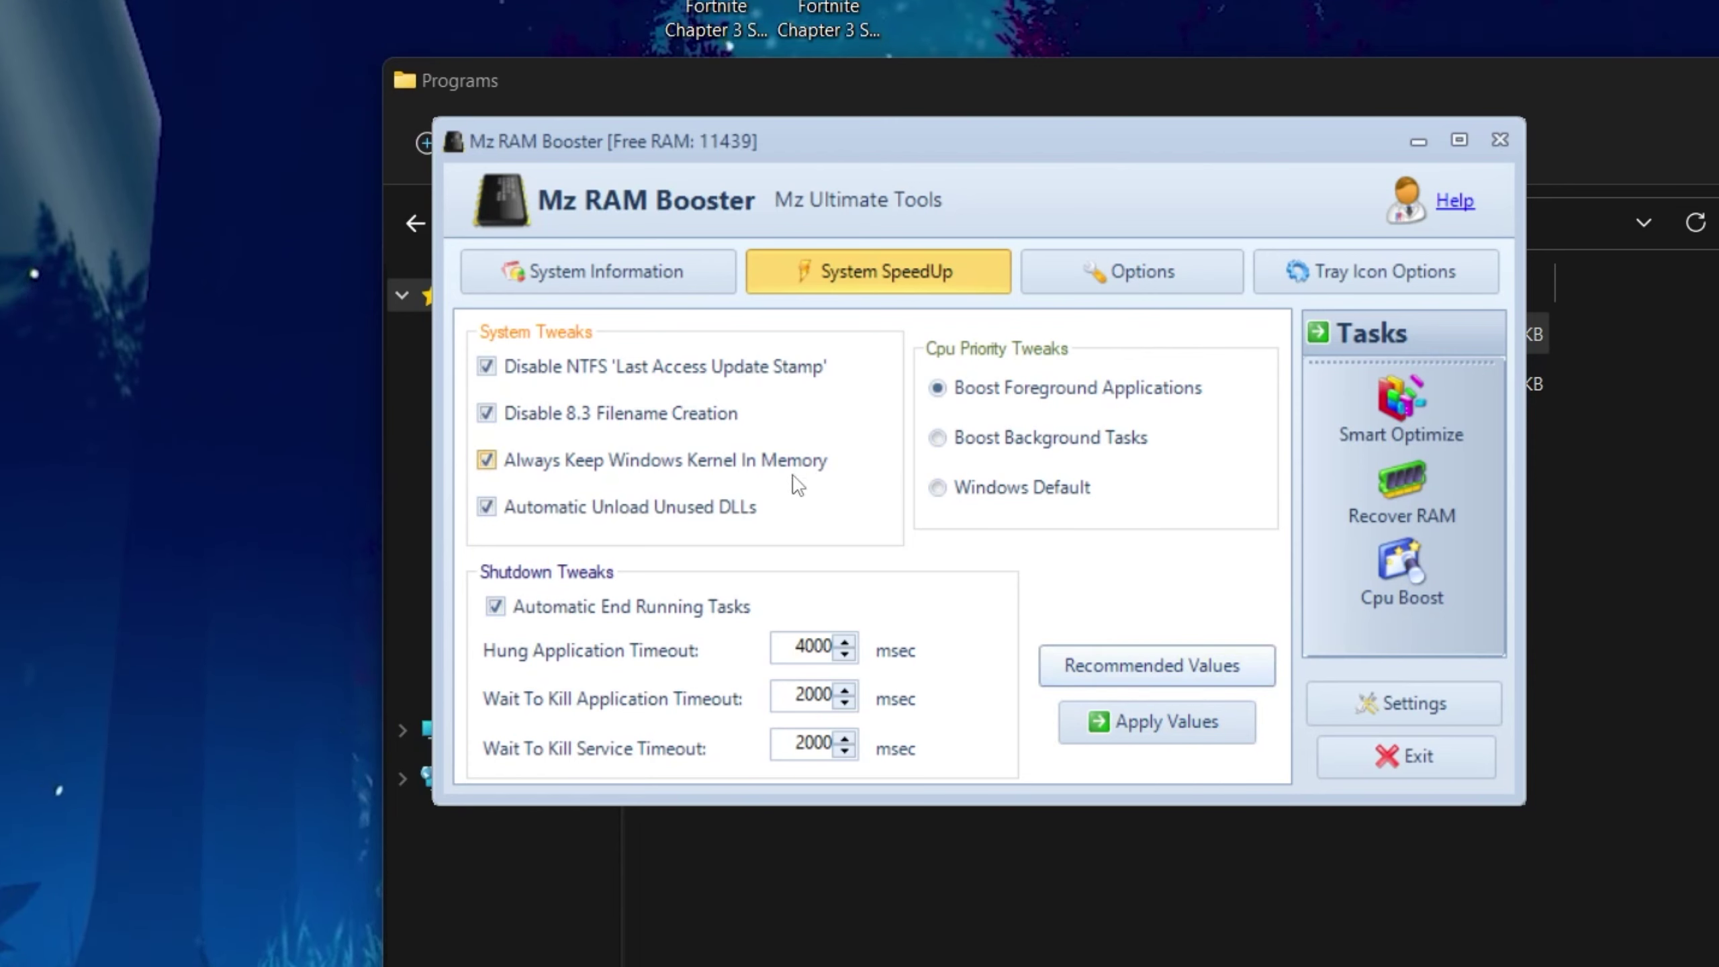
pyautogui.click(1137, 720)
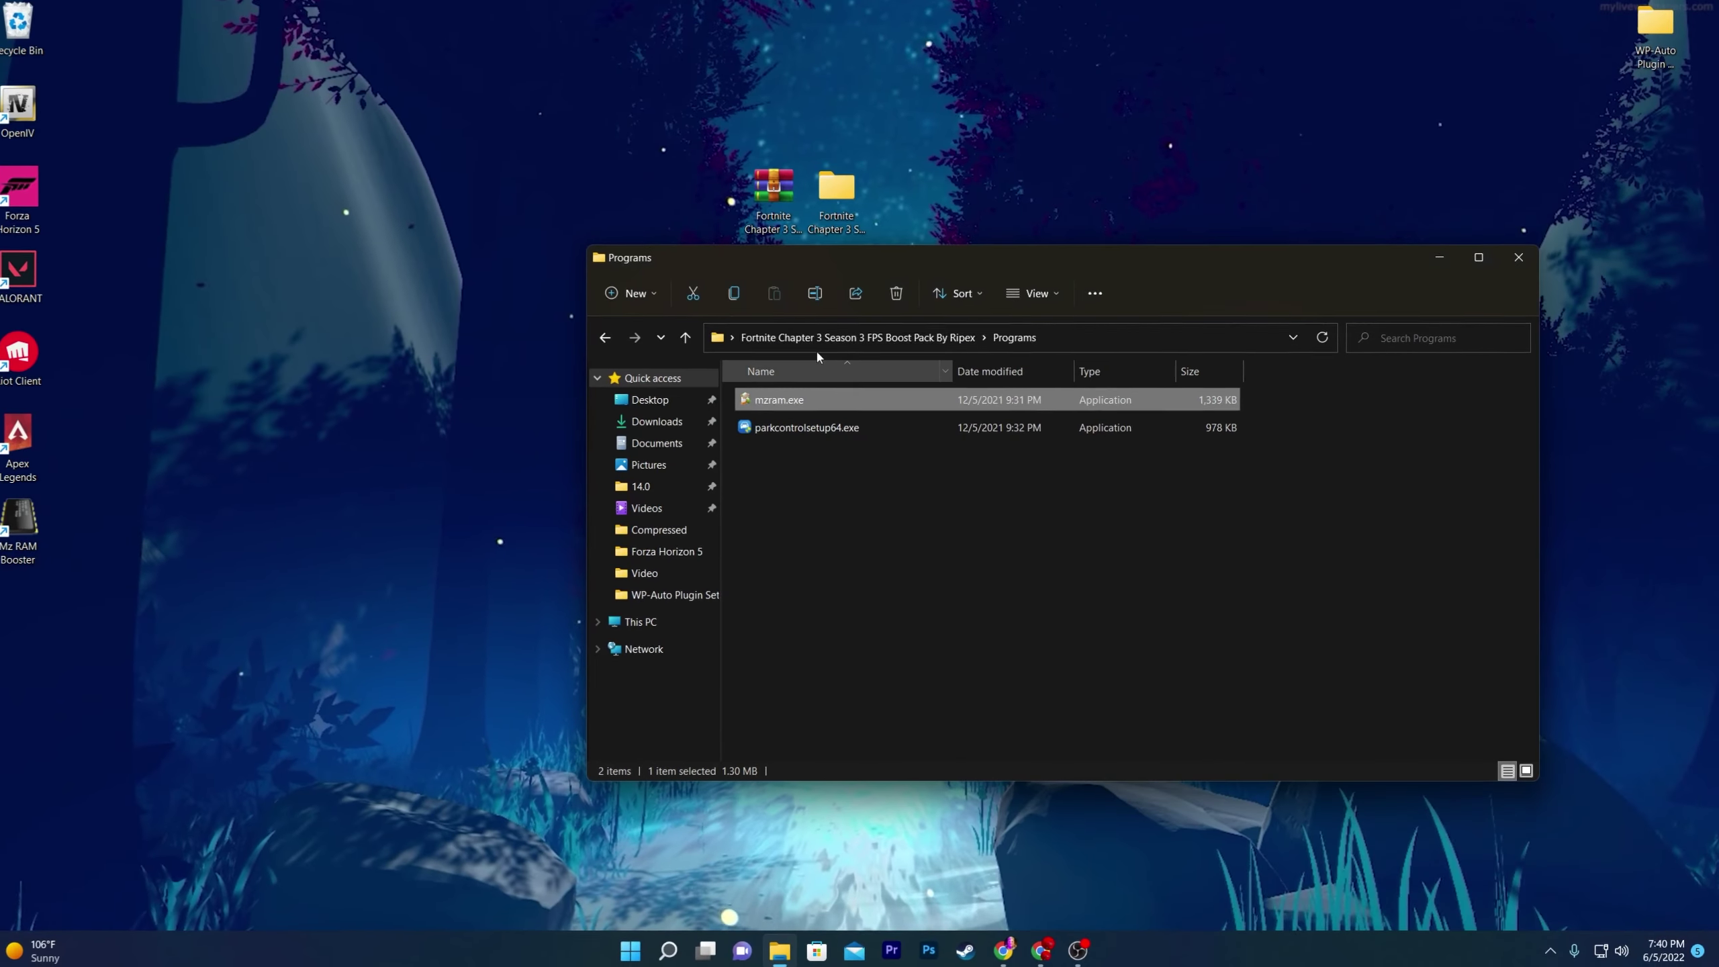
# Step: Open the Fortnite Config File For FPS folder in the boost pack and look over its PC-tier folders
pyautogui.click(816, 349)
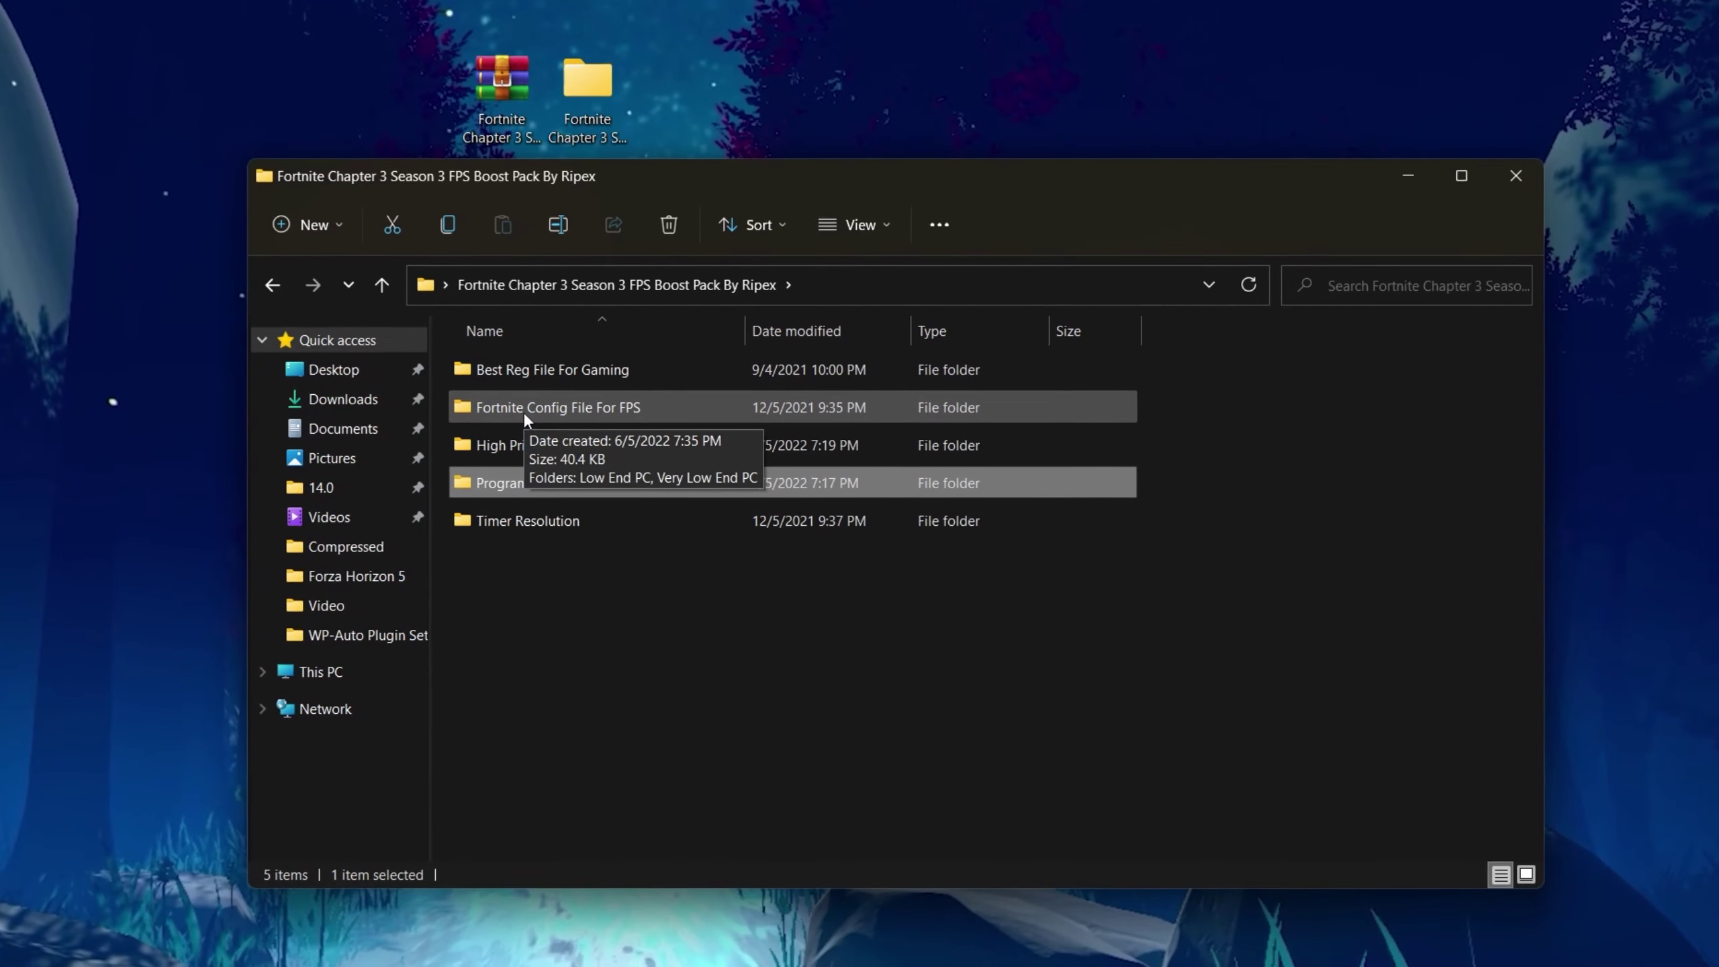
pyautogui.doubleClick(518, 408)
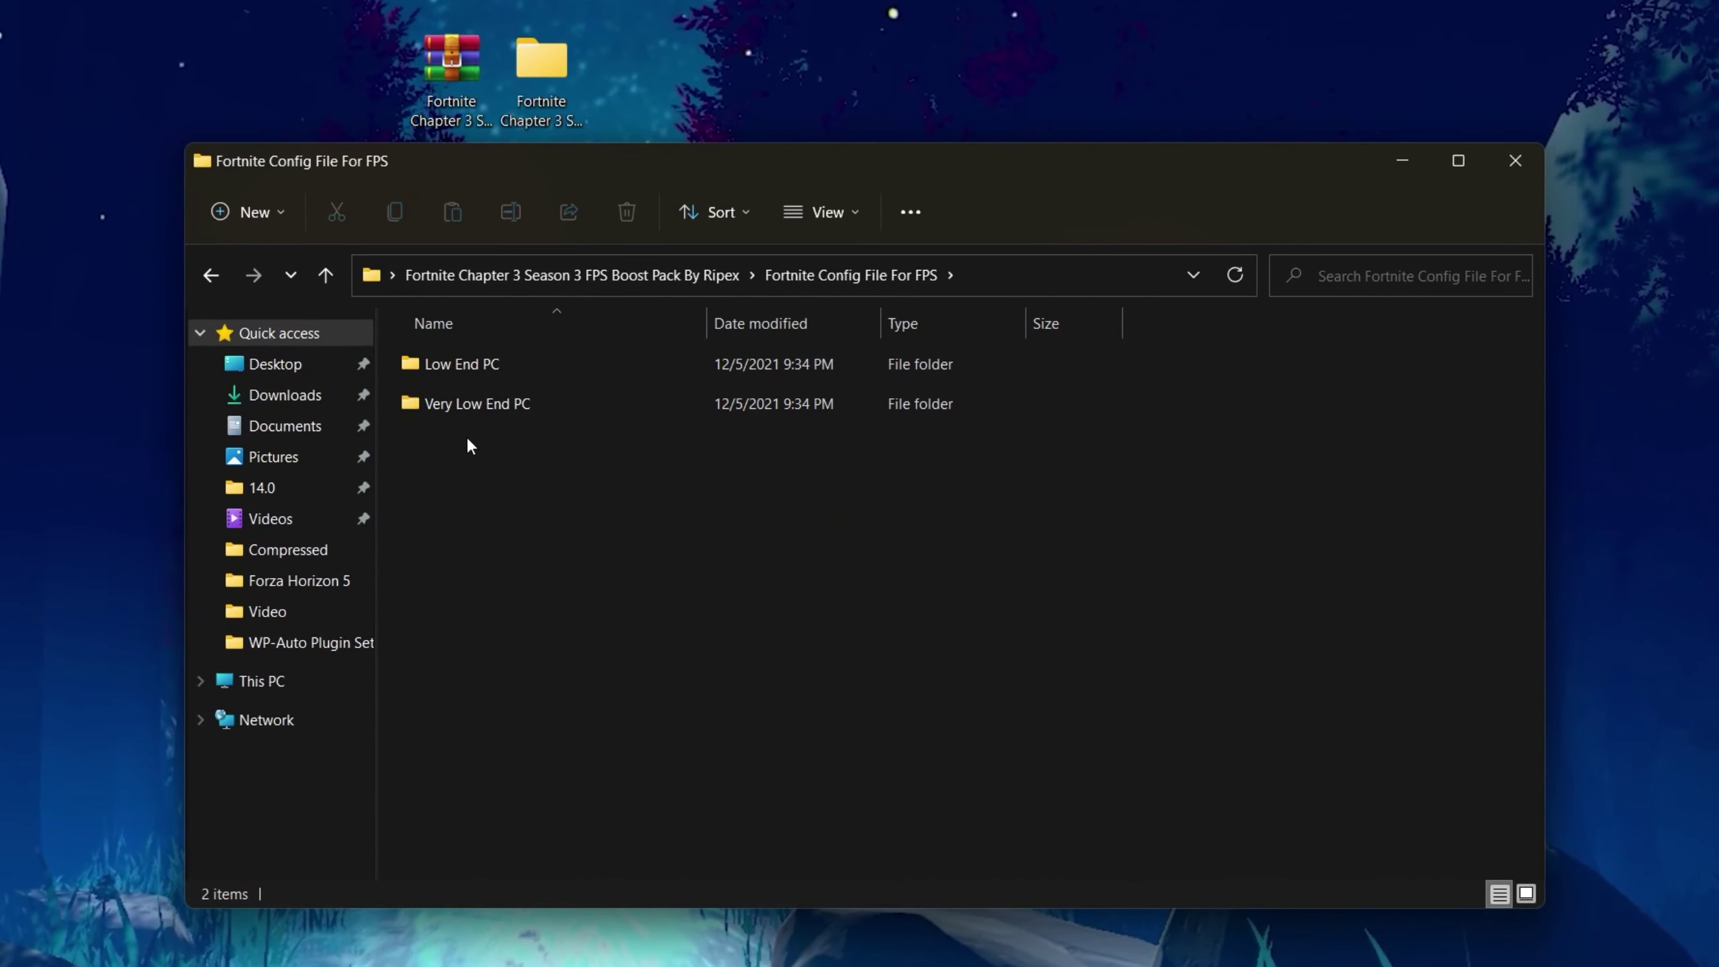
pyautogui.moveTo(470, 444); pyautogui.dragTo(803, 341)
pyautogui.click(465, 435)
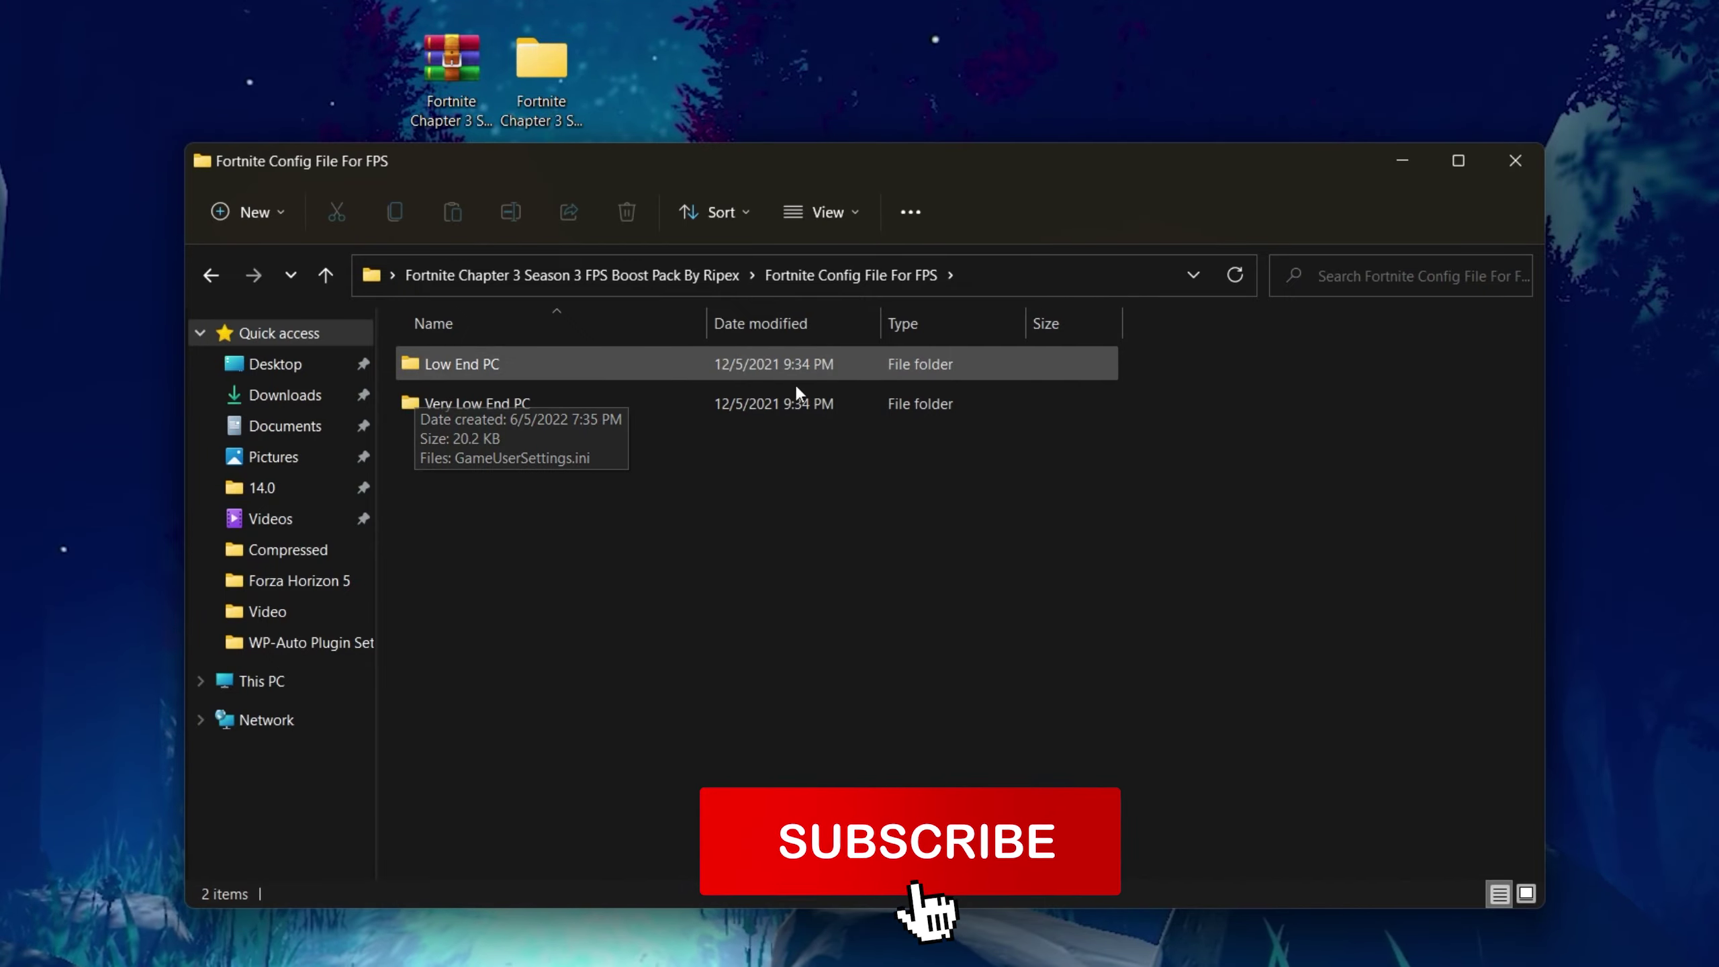
pyautogui.moveTo(649, 163); pyautogui.dragTo(783, 169)
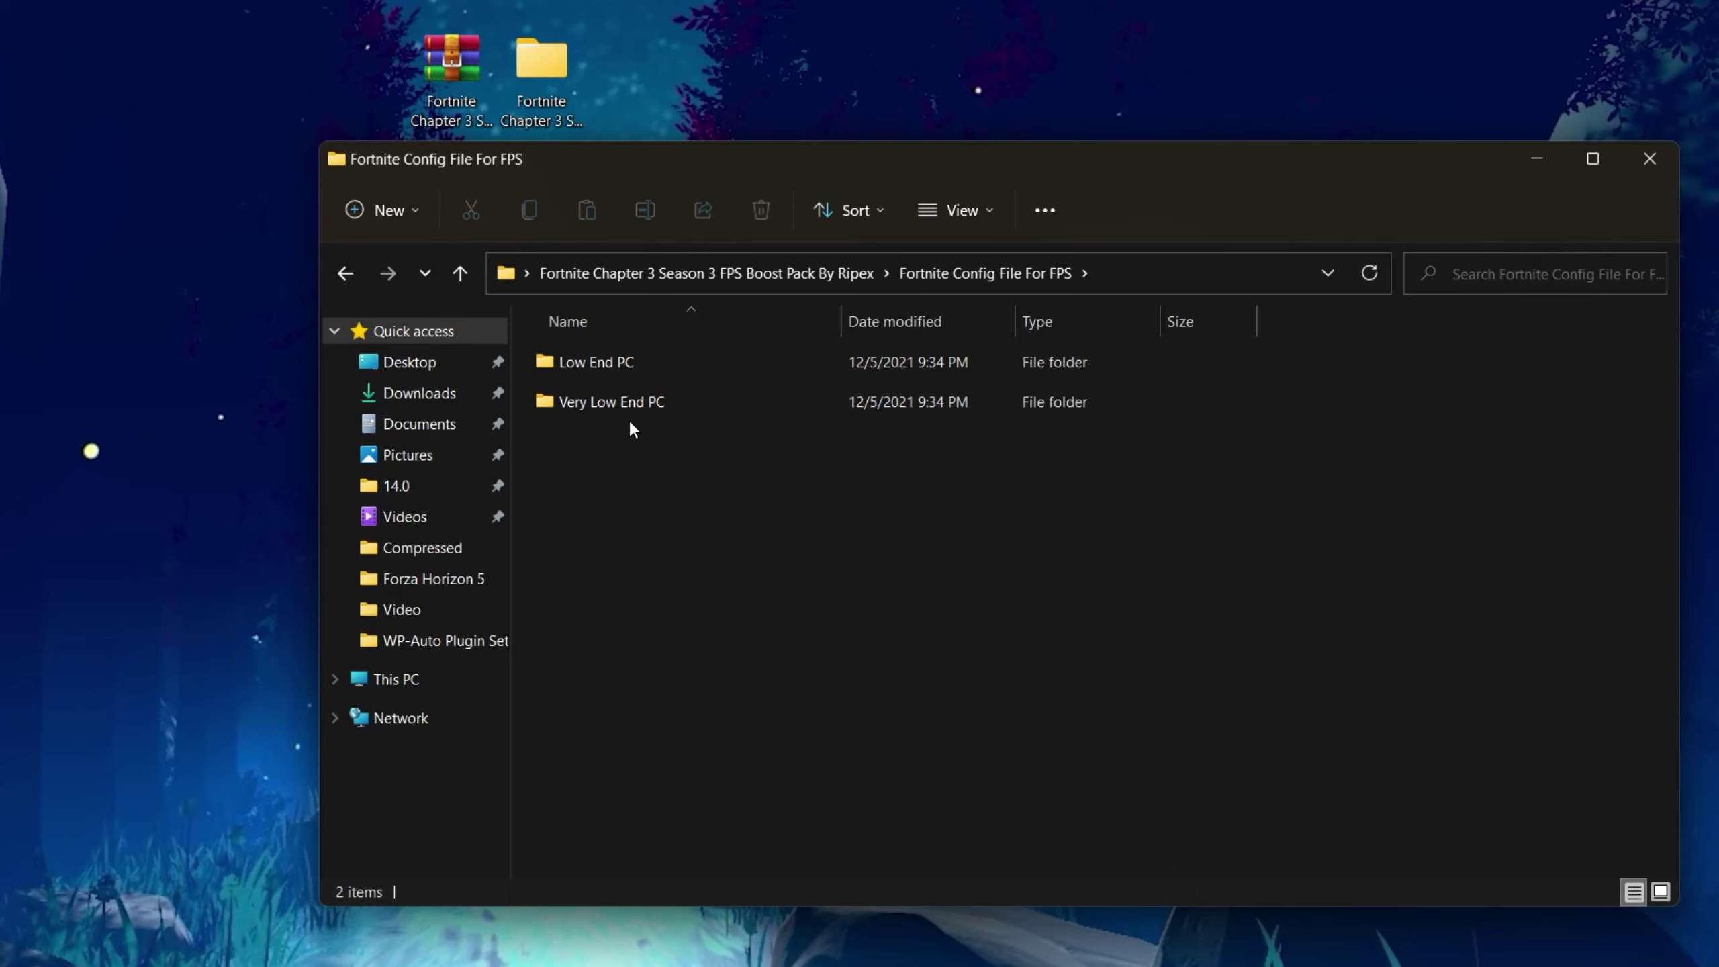
# Step: Copy GameUserSettings.ini from the Low End PC folder of the Fortnite config files
pyautogui.doubleClick(650, 367)
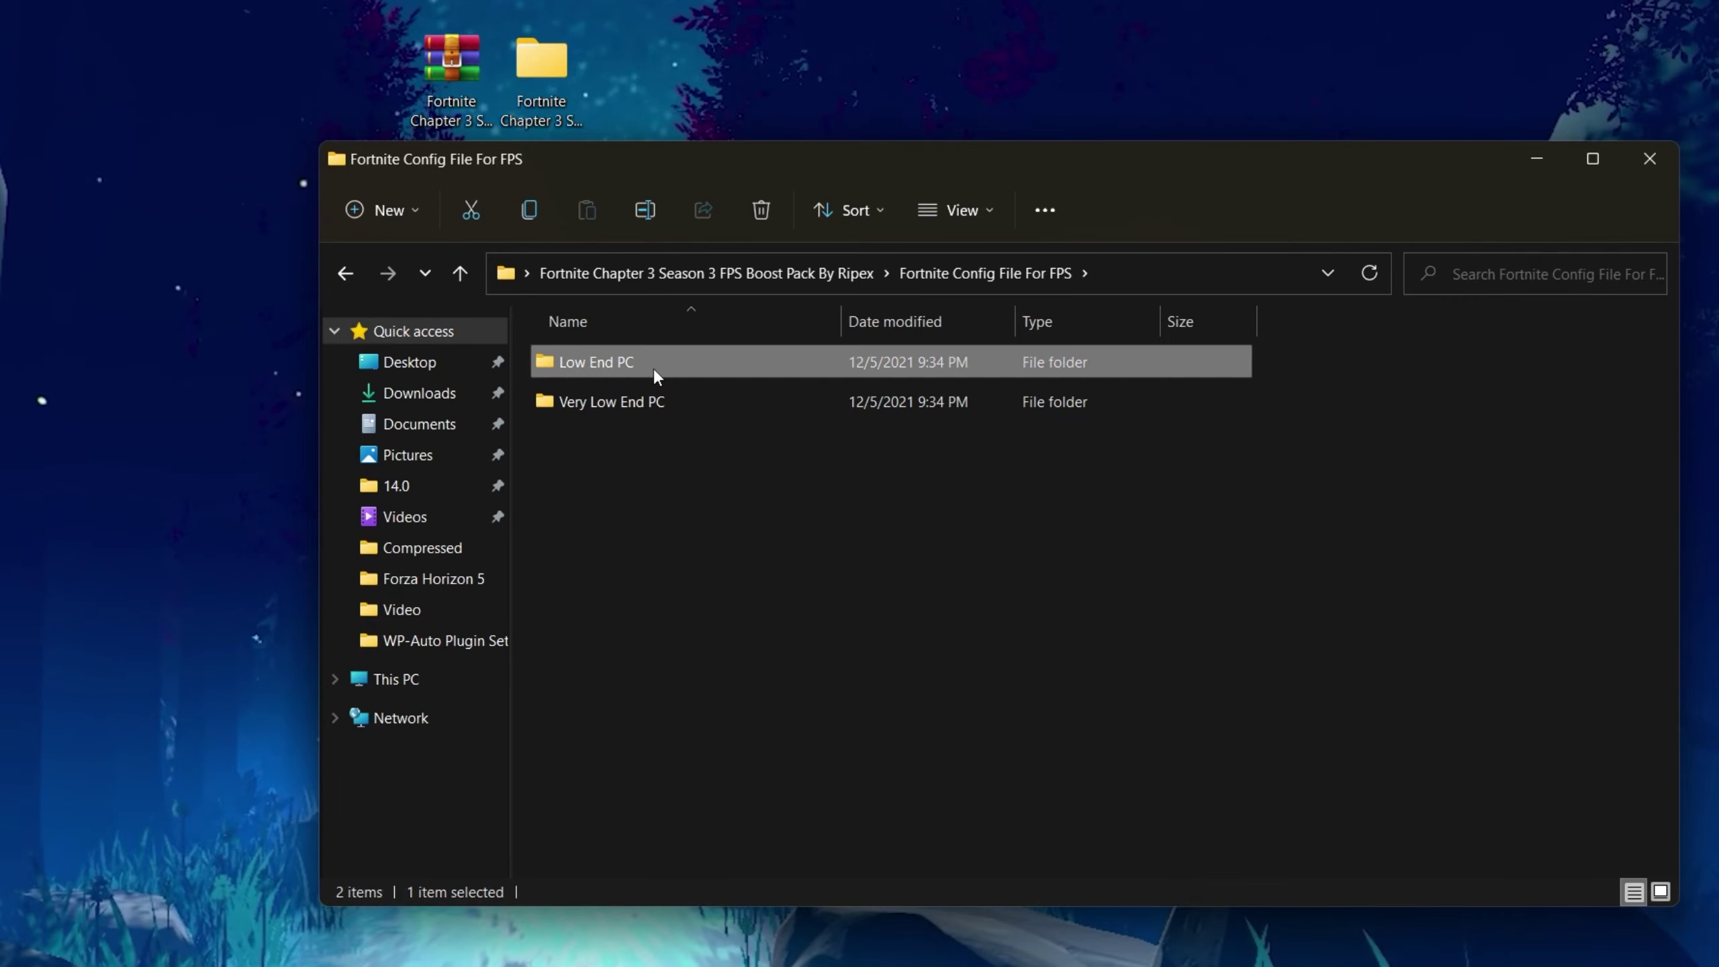
pyautogui.rightClick(619, 365)
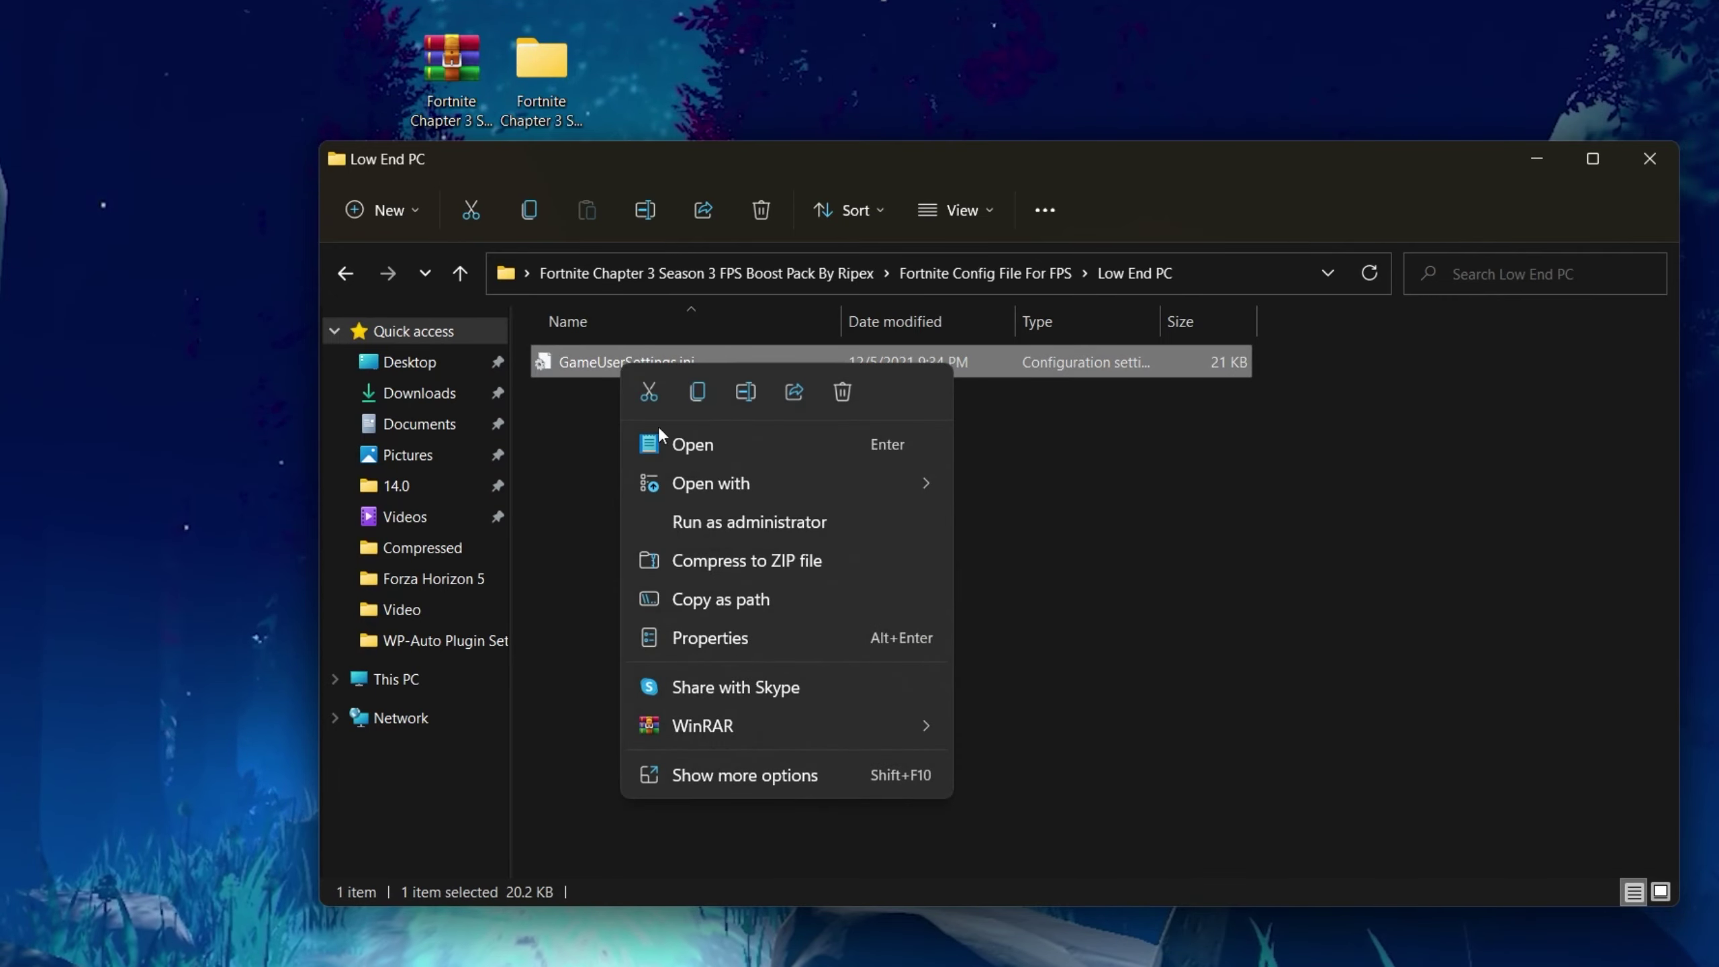
pyautogui.click(723, 774)
pyautogui.click(809, 629)
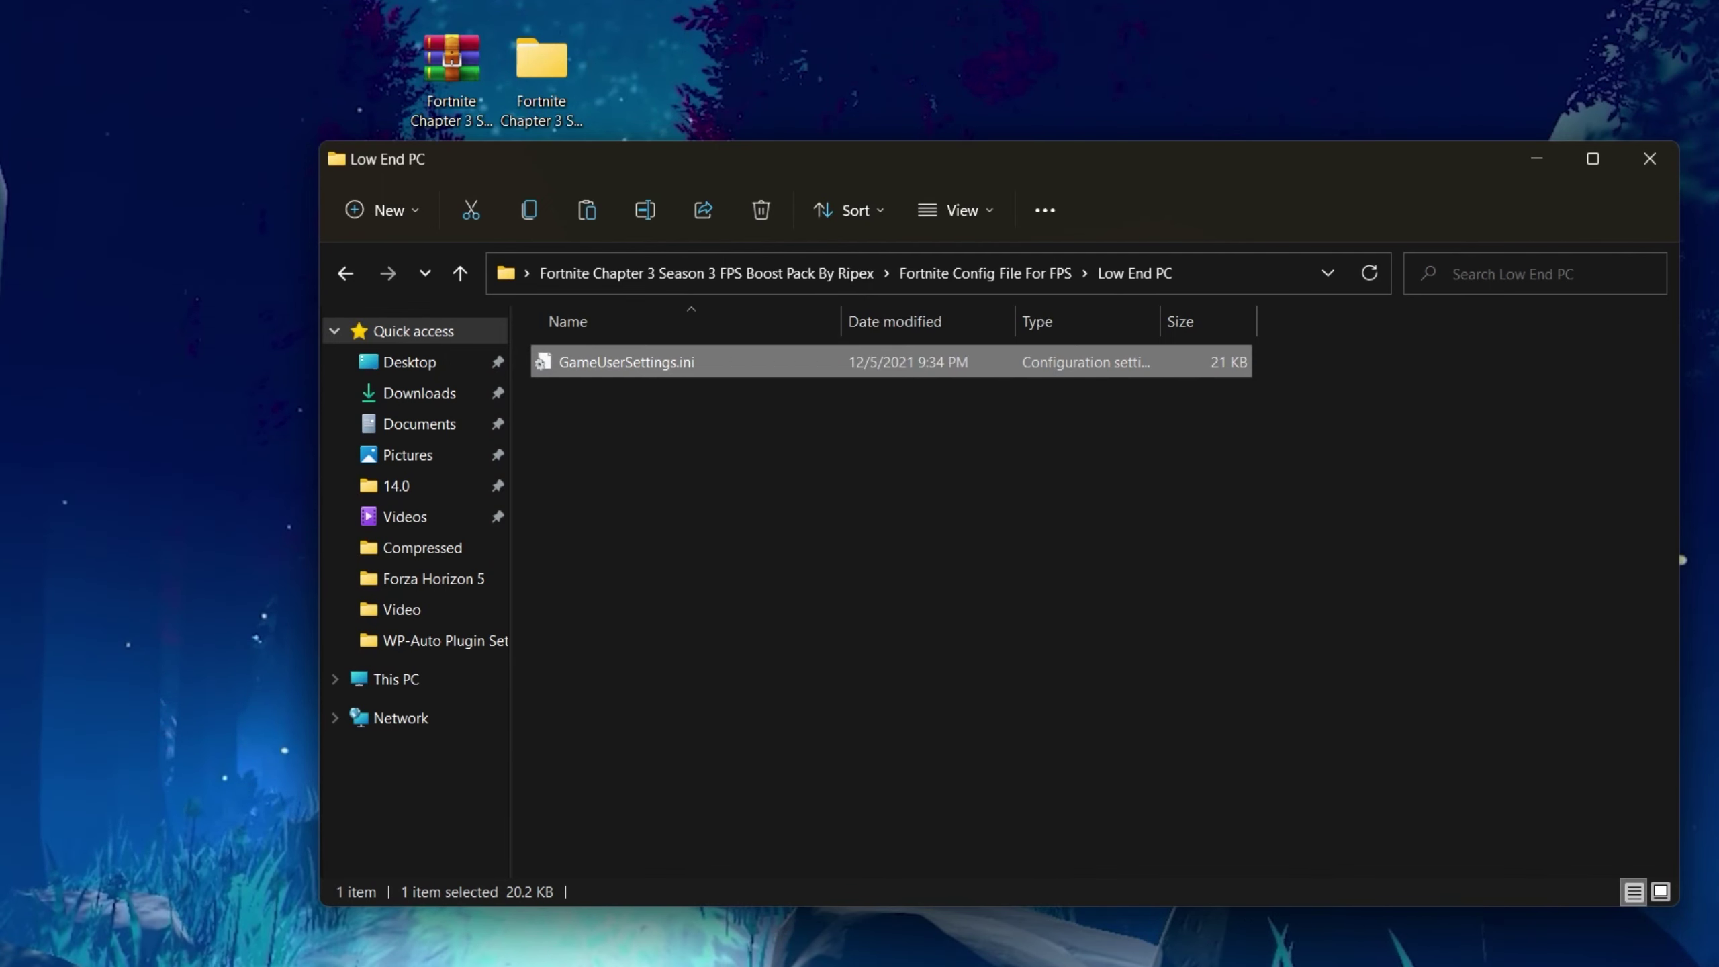
# Step: Open the appdata folder through the Windows Run dialog
pyautogui.click(229, 955)
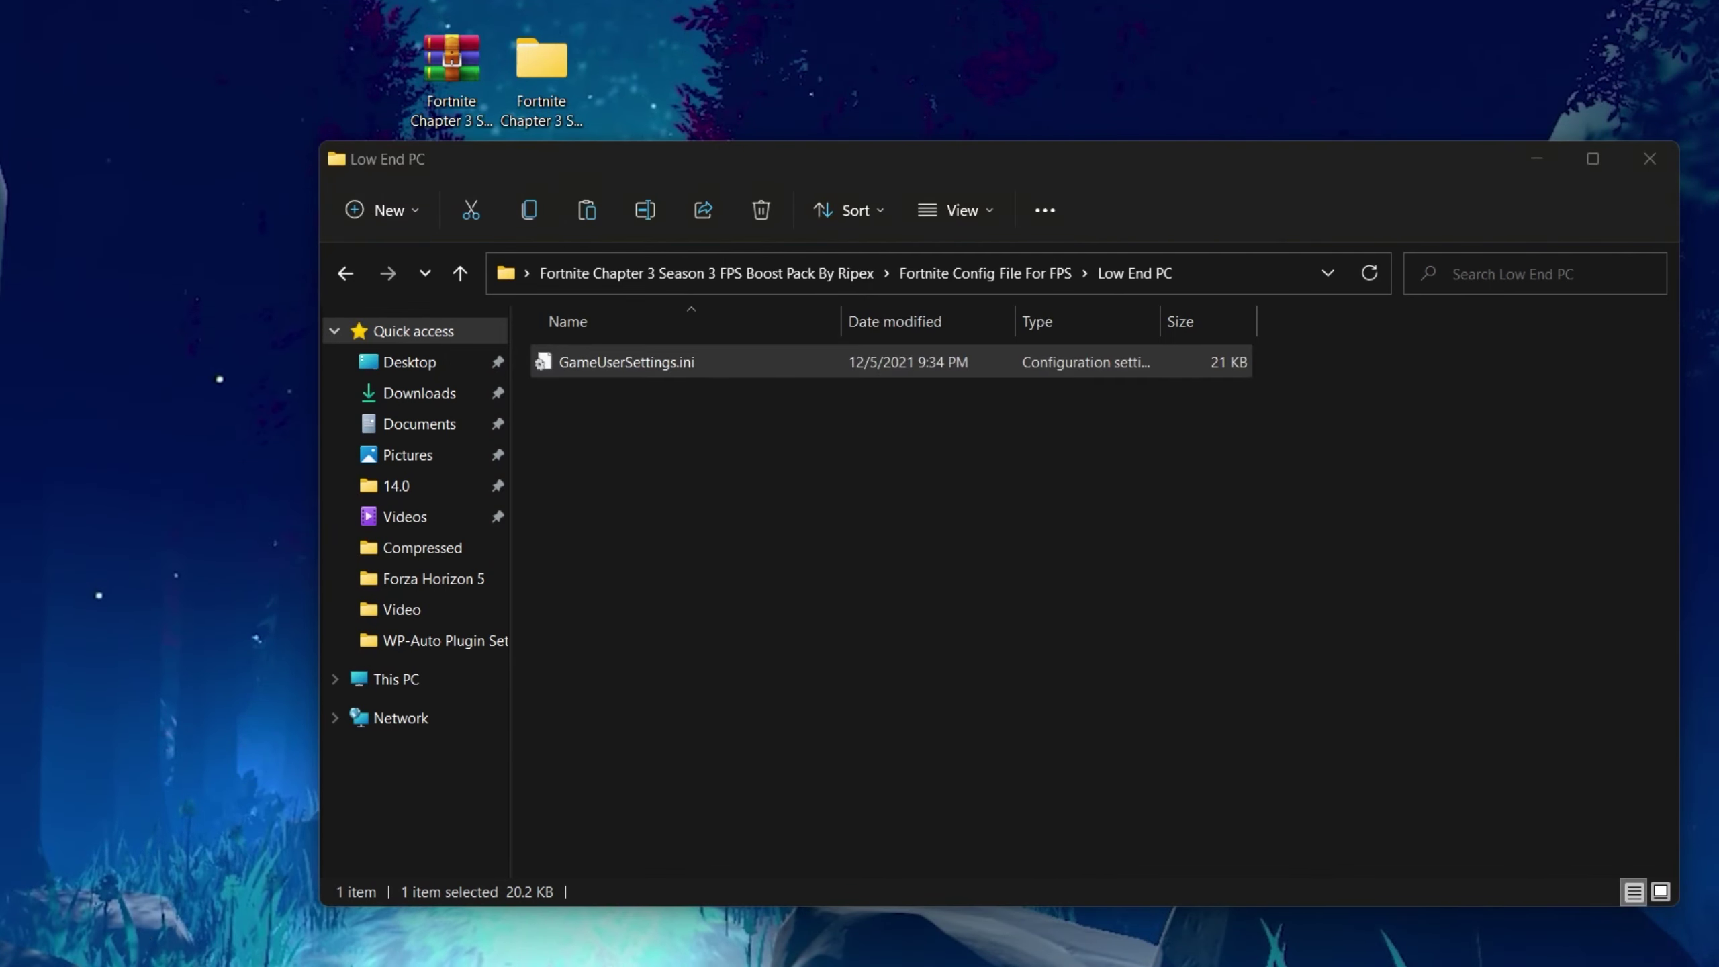
pyautogui.press('super+r')
pyautogui.moveTo(566, 561); pyautogui.dragTo(793, 445)
pyautogui.write('appdata')
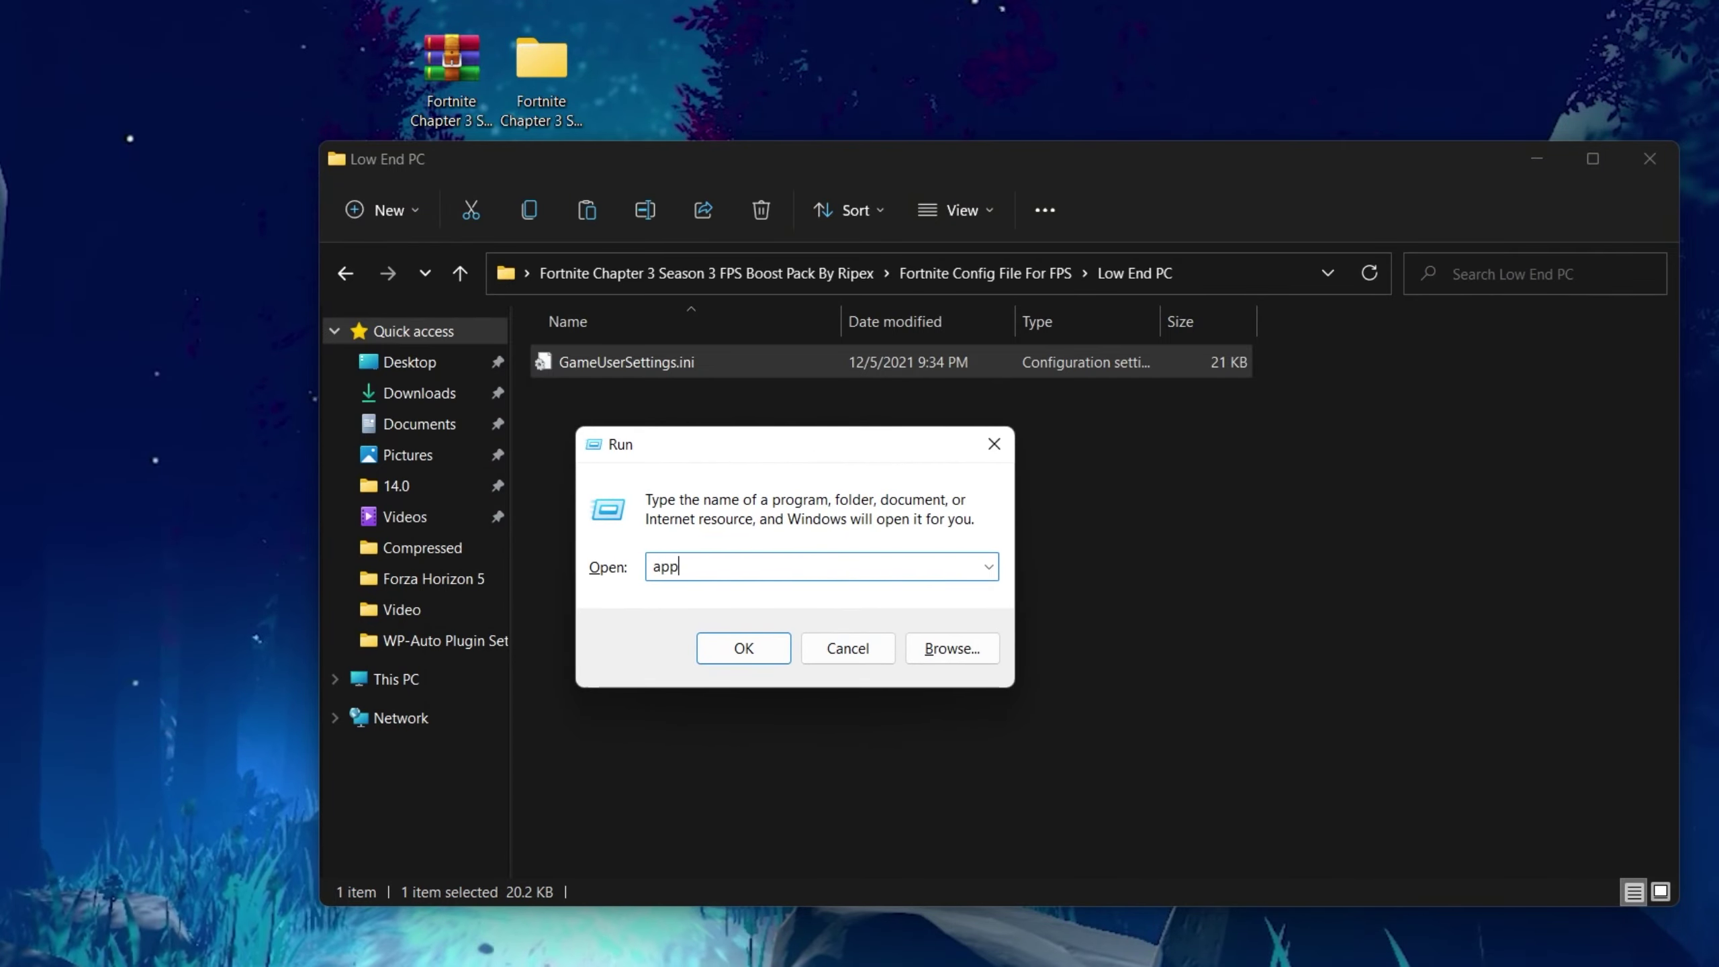
pyautogui.press('Return')
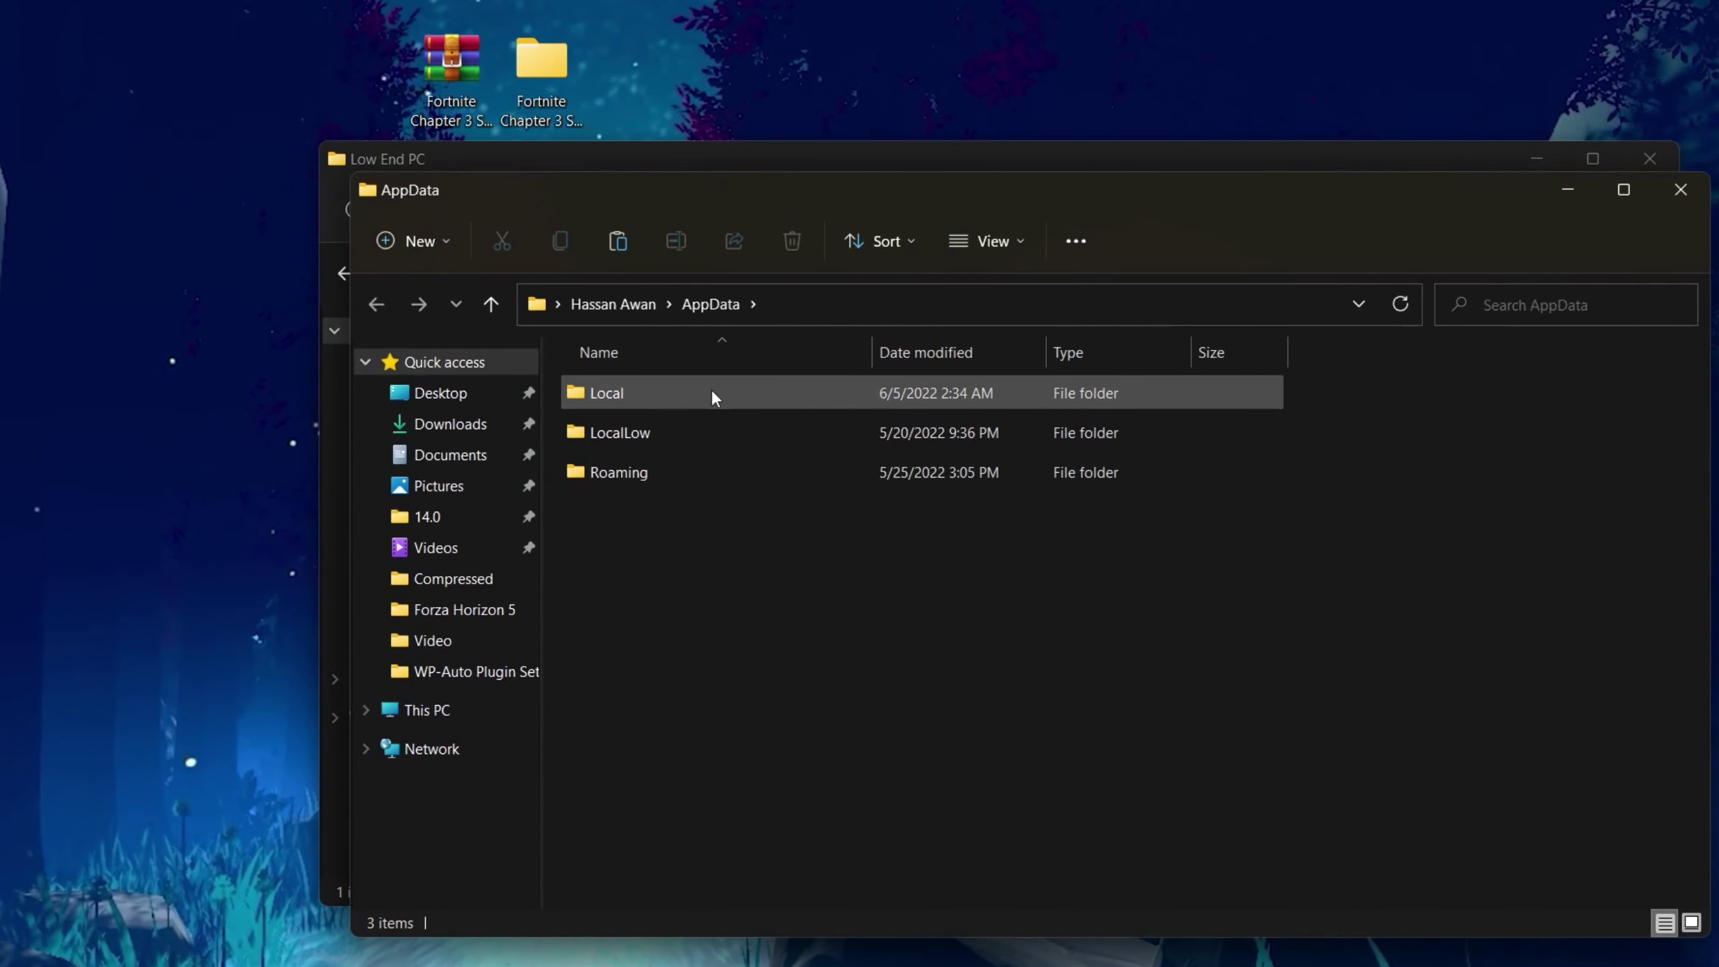
# Step: Within AppData, go to Local\FortniteGame\Saved\Config\WindowsClient
pyautogui.doubleClick(714, 393)
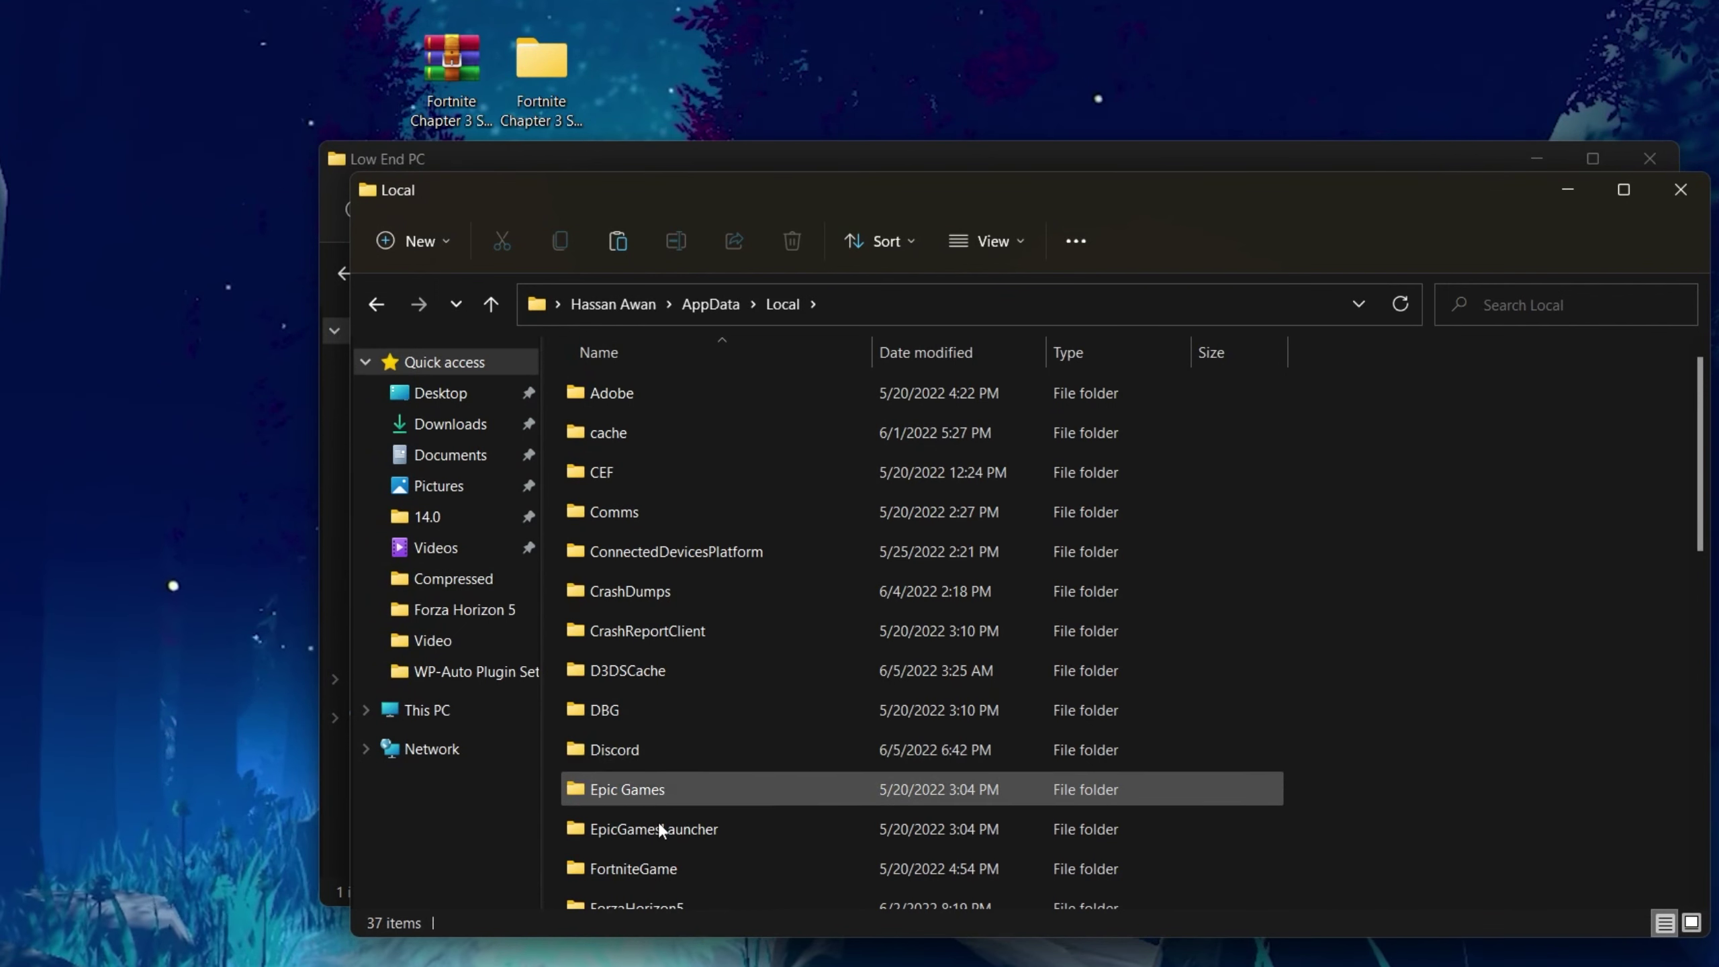
pyautogui.doubleClick(654, 864)
pyautogui.doubleClick(622, 400)
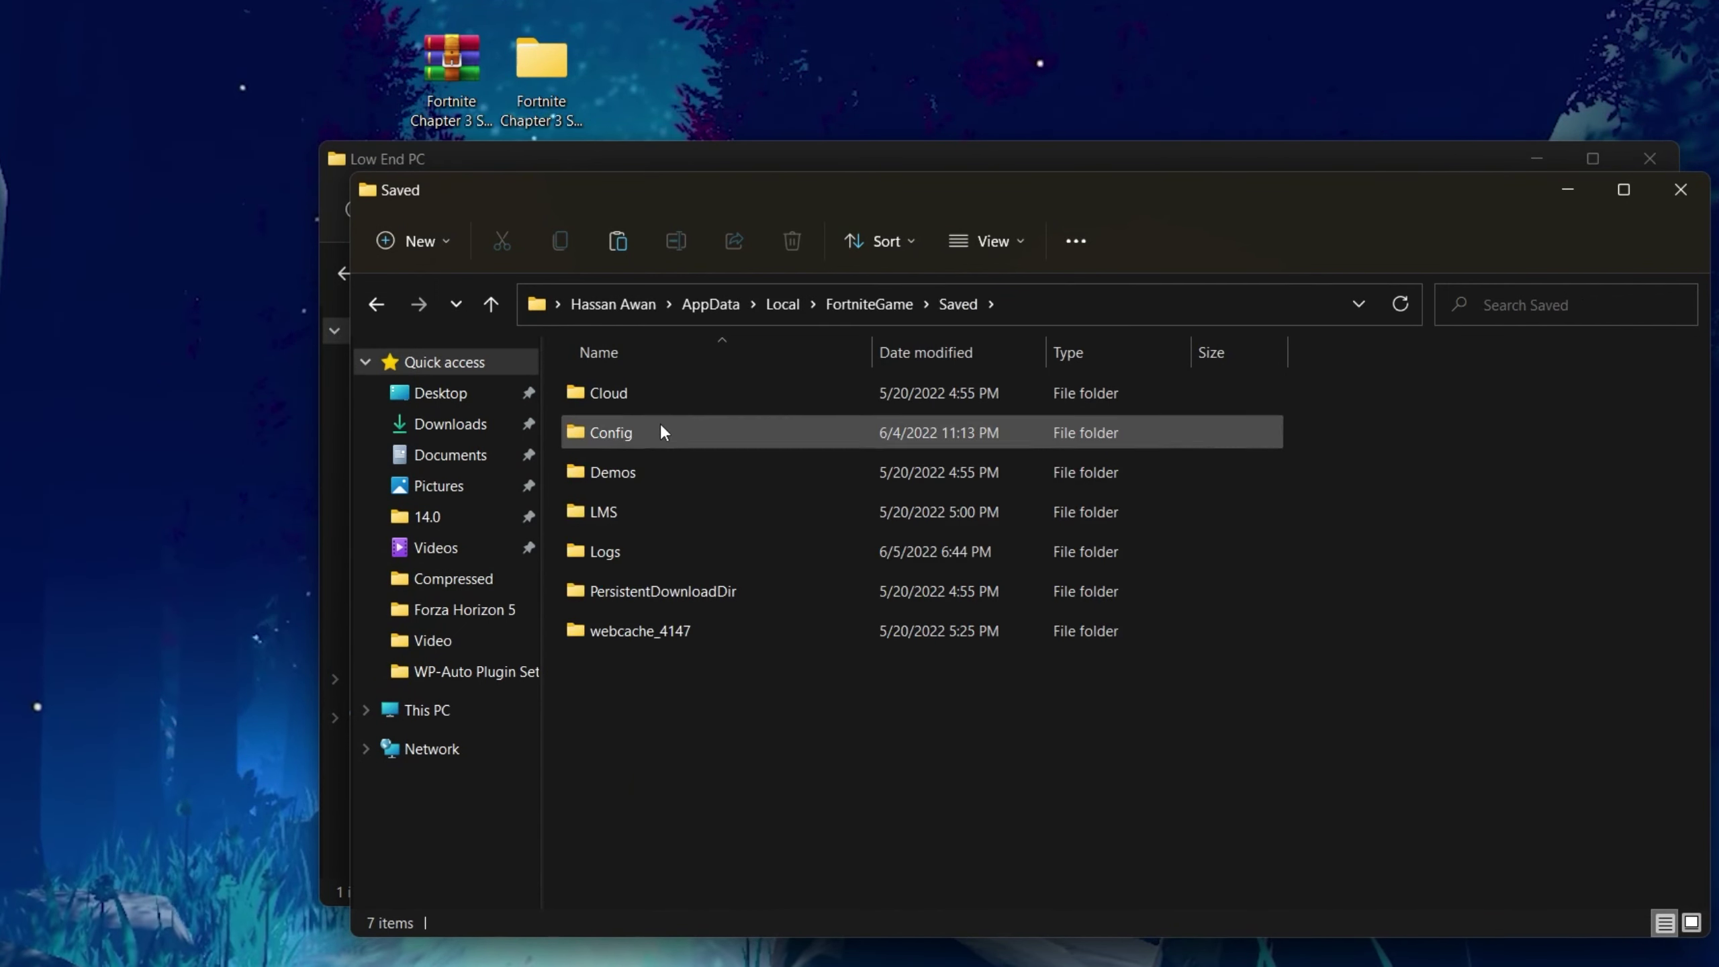
pyautogui.doubleClick(661, 425)
pyautogui.doubleClick(653, 425)
# Step: Try to paste the copied GameUserSettings.ini into the WindowsClient folder and bring up the existing file's options
pyautogui.rightClick(676, 467)
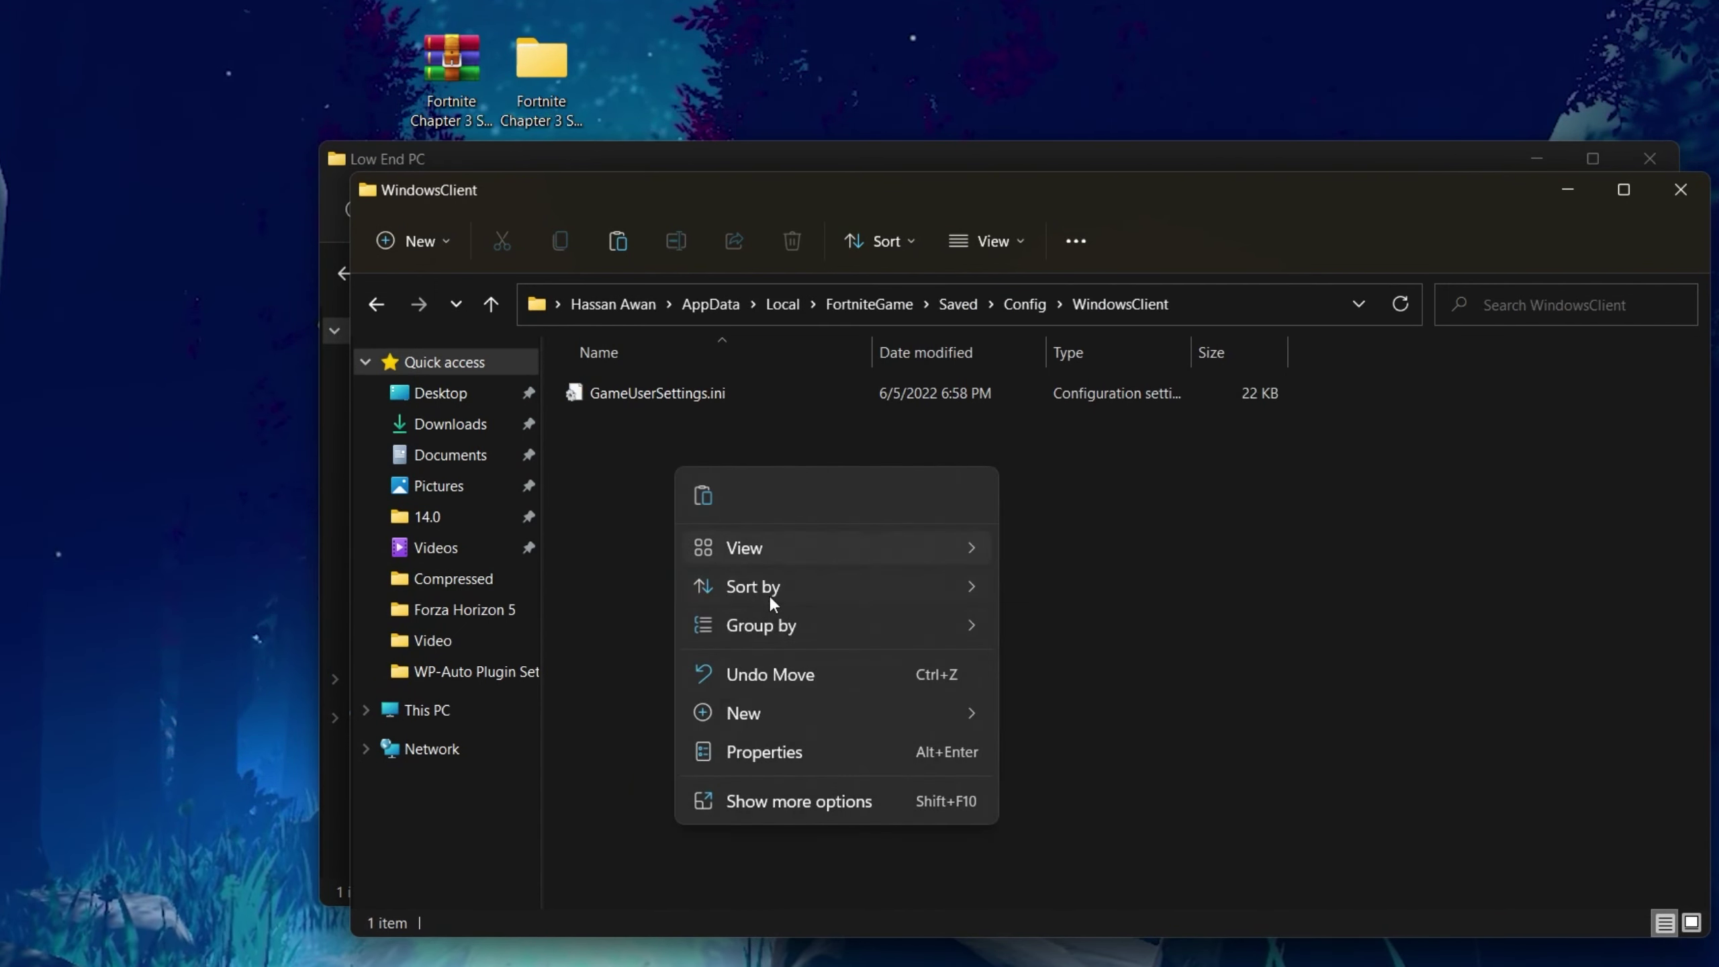
pyautogui.click(759, 810)
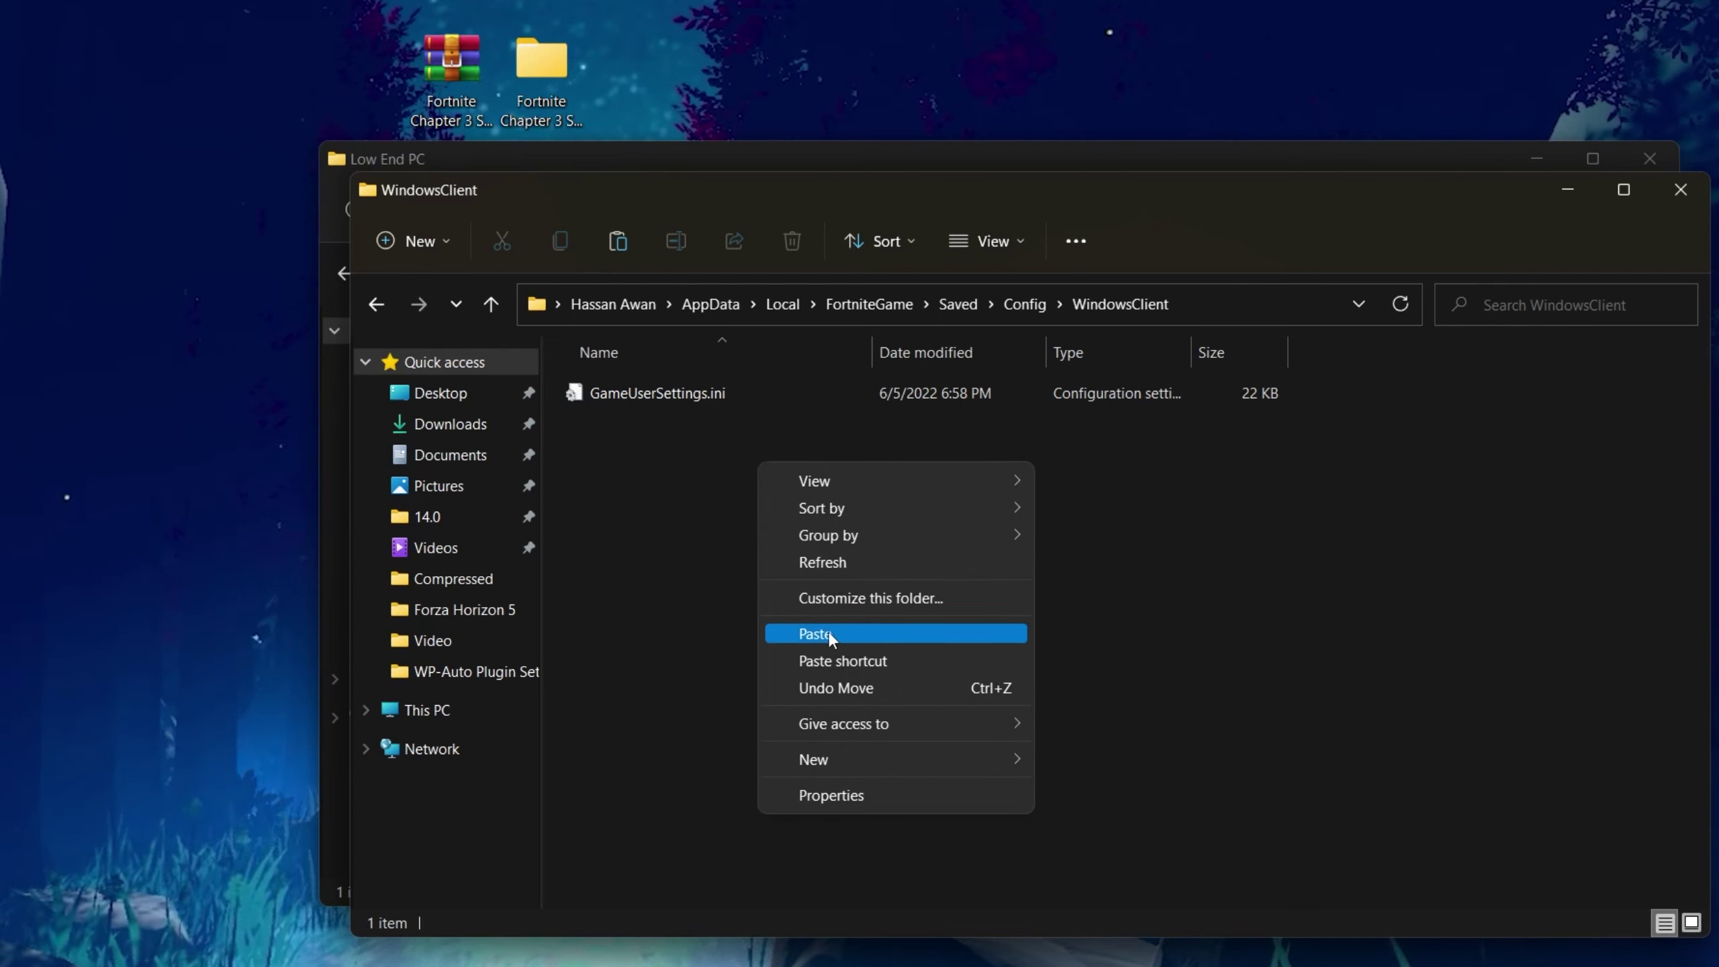
pyautogui.click(626, 447)
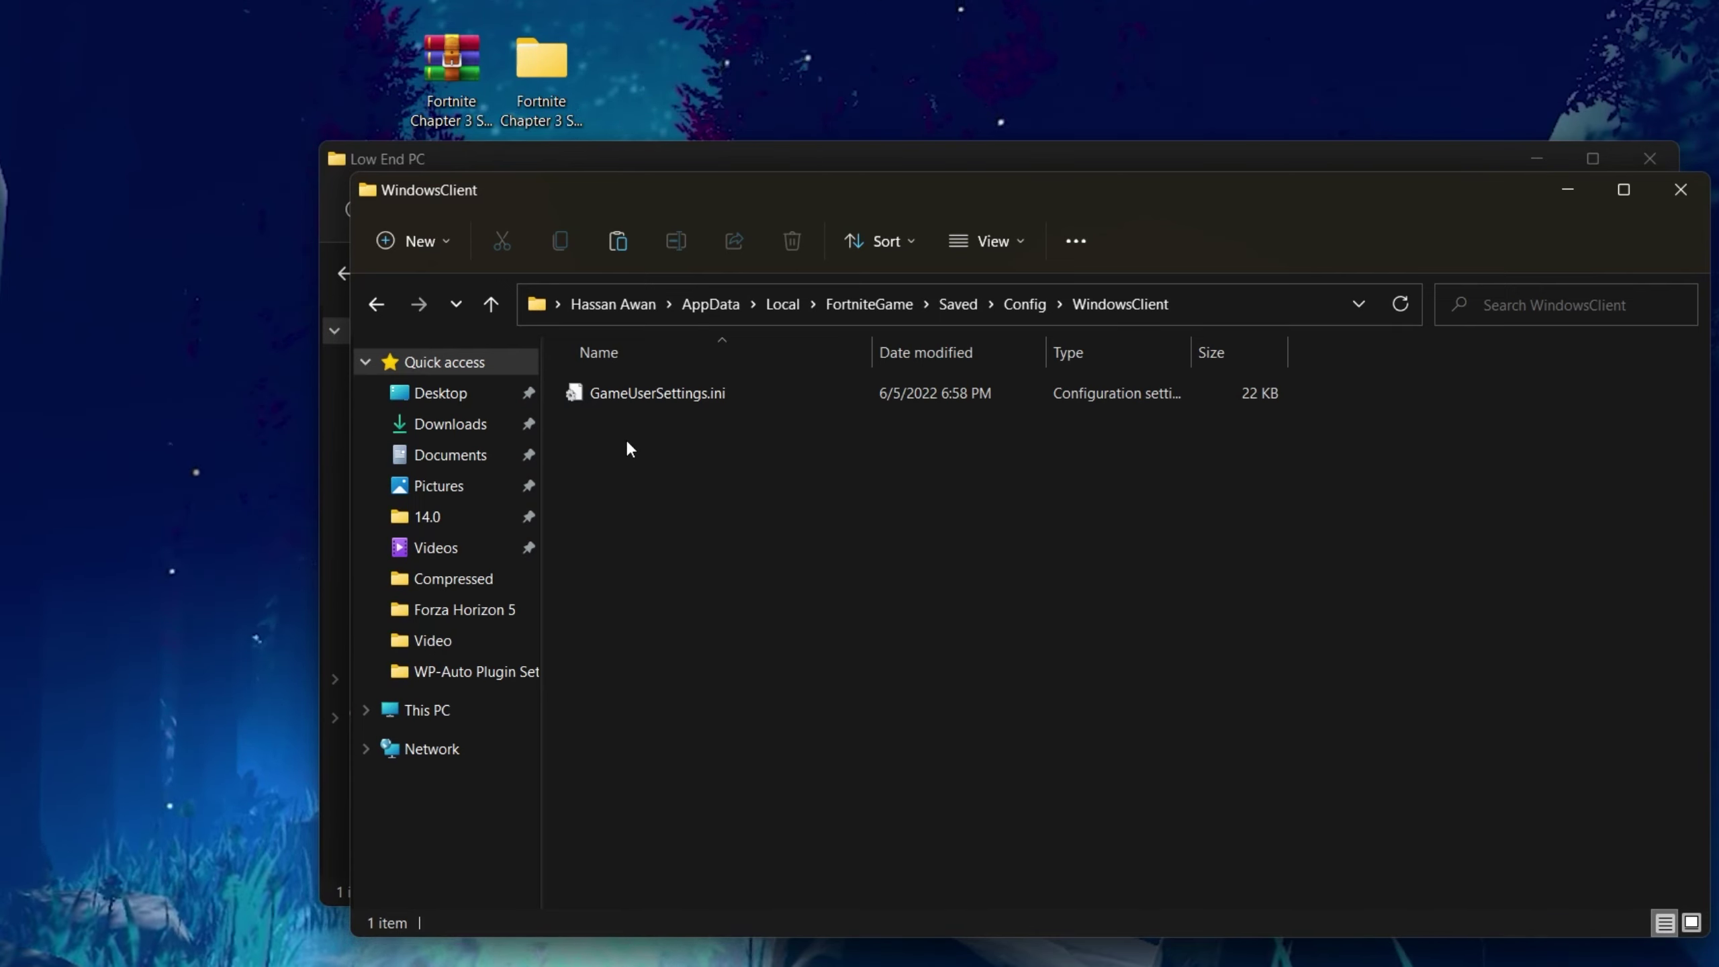
pyautogui.click(627, 398)
pyautogui.rightClick(627, 398)
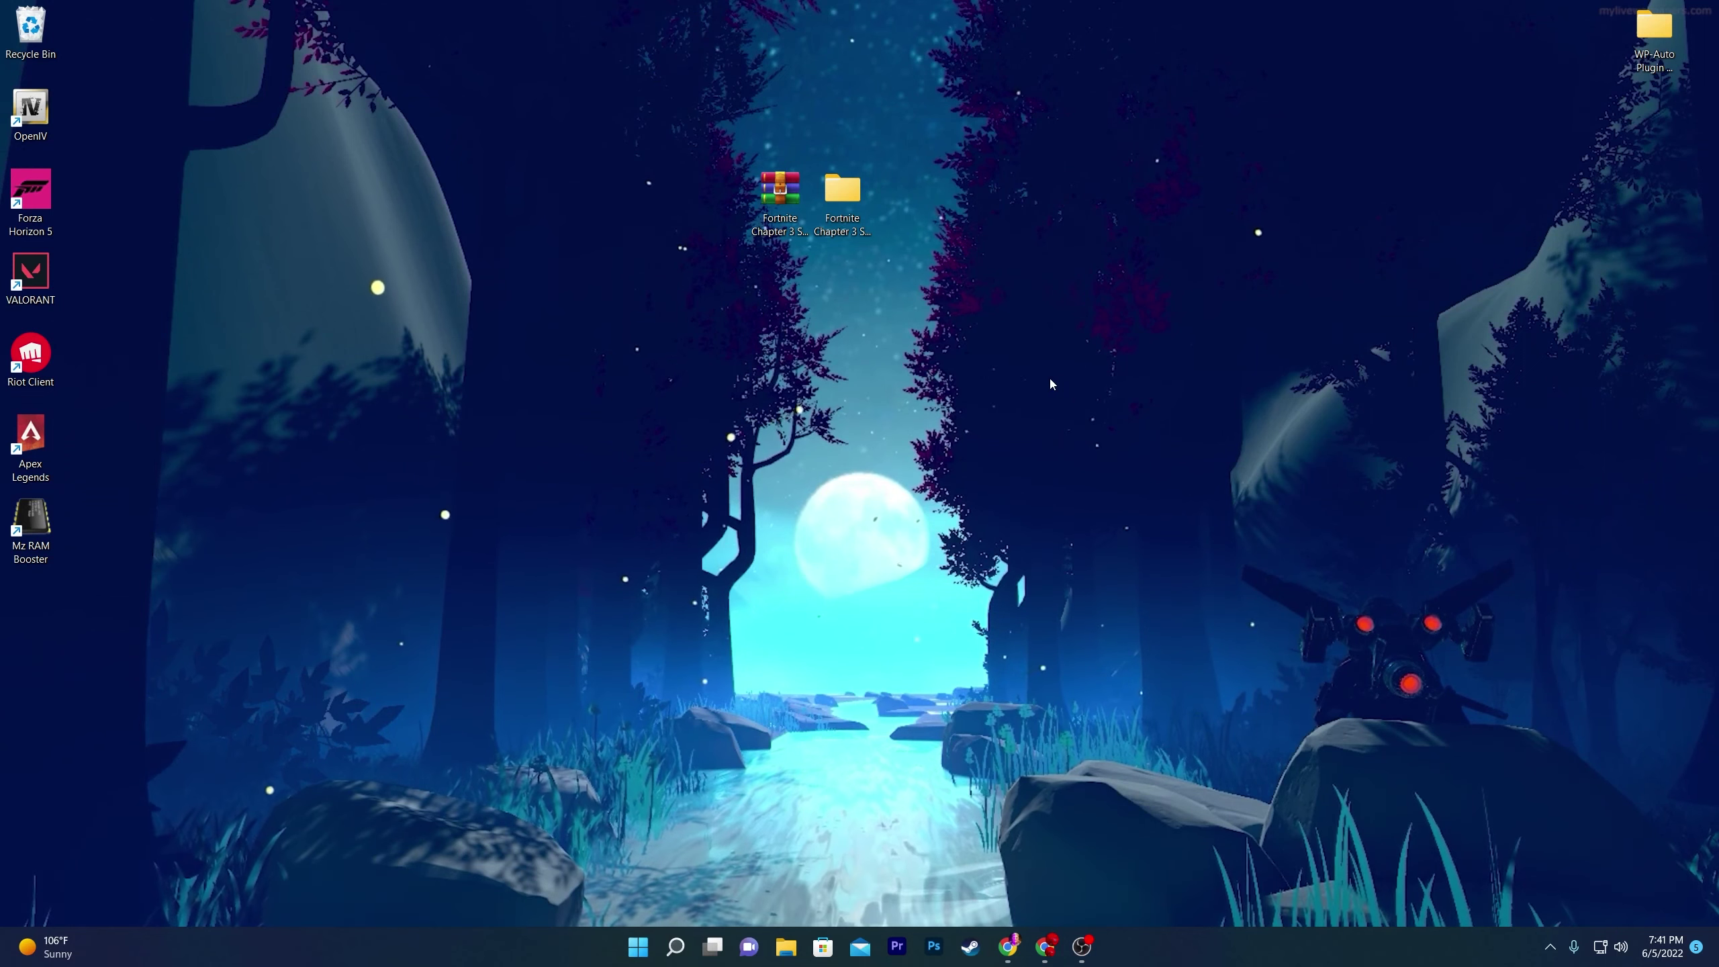
# Step: Search Windows for game mode and open the Game Mode settings to check whether it is on
pyautogui.click(675, 946)
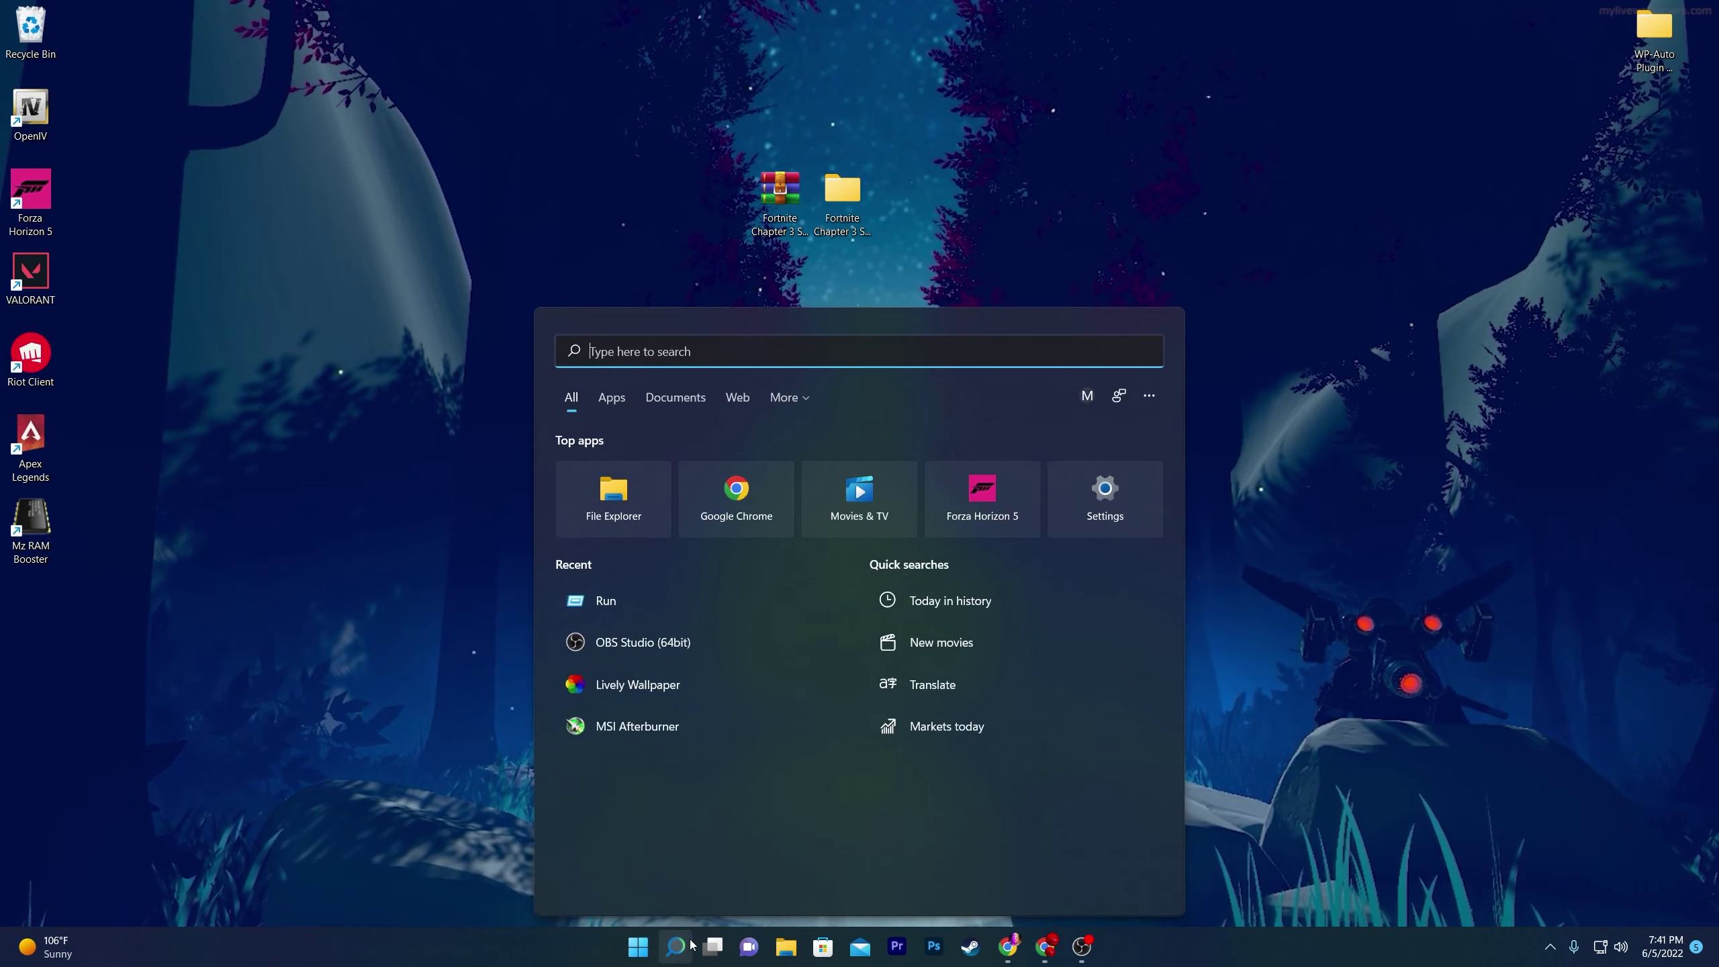
pyautogui.write('game')
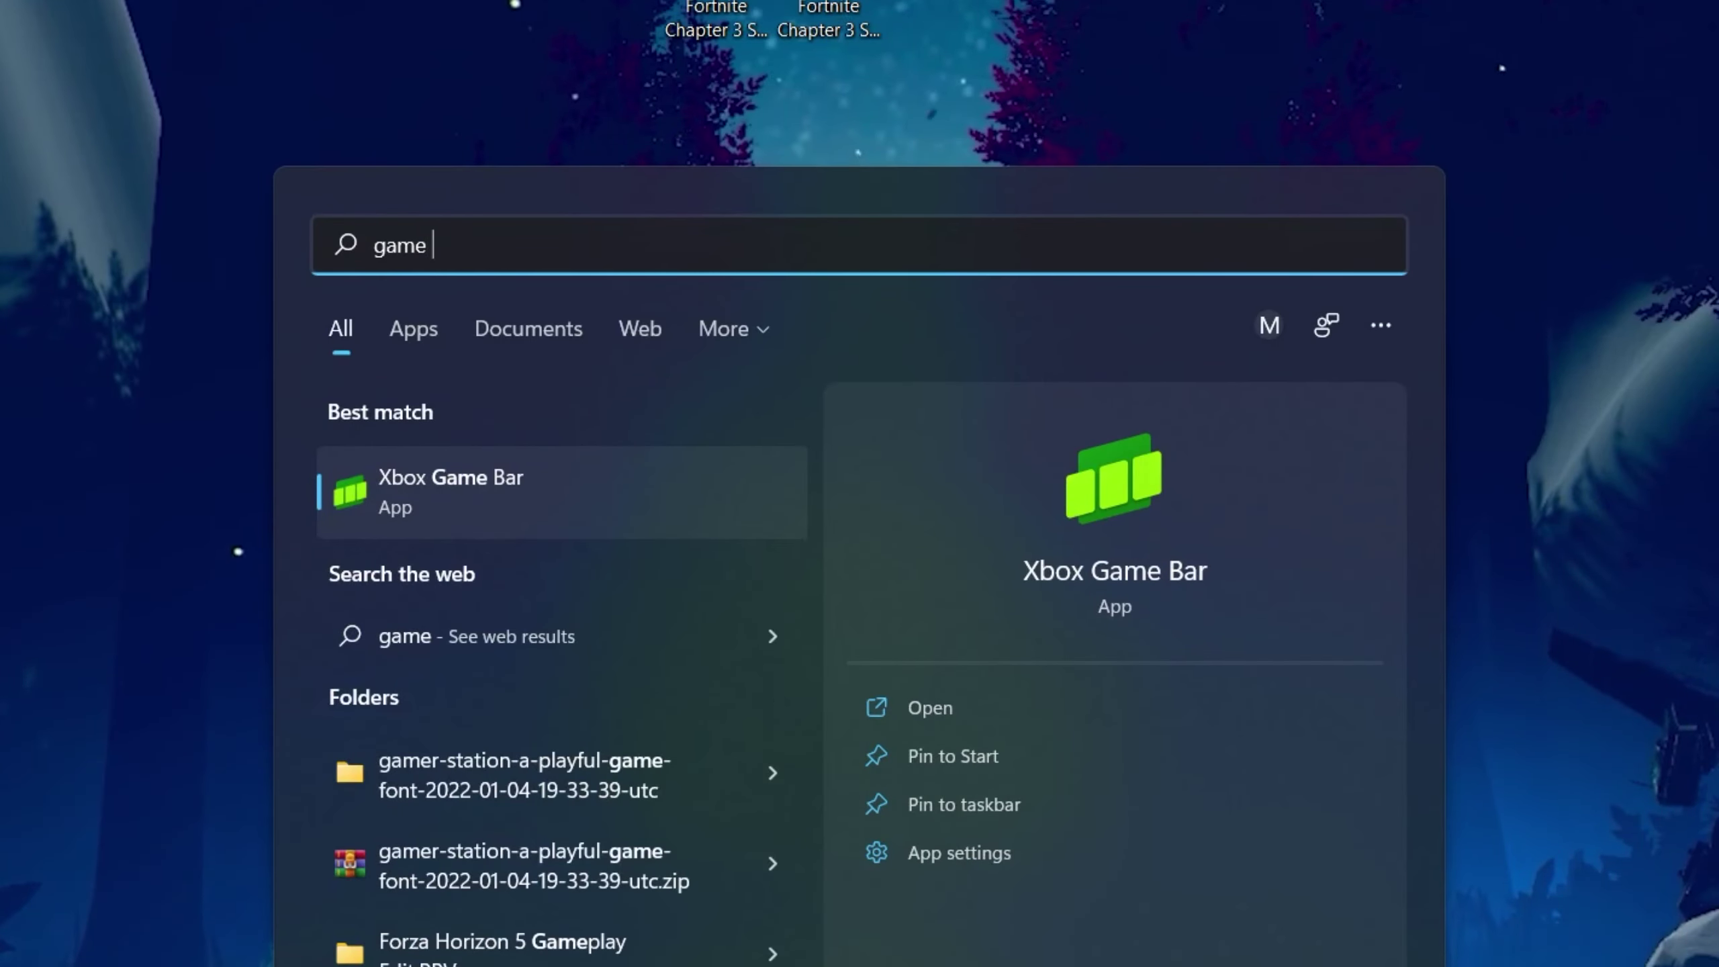
pyautogui.write(' mode')
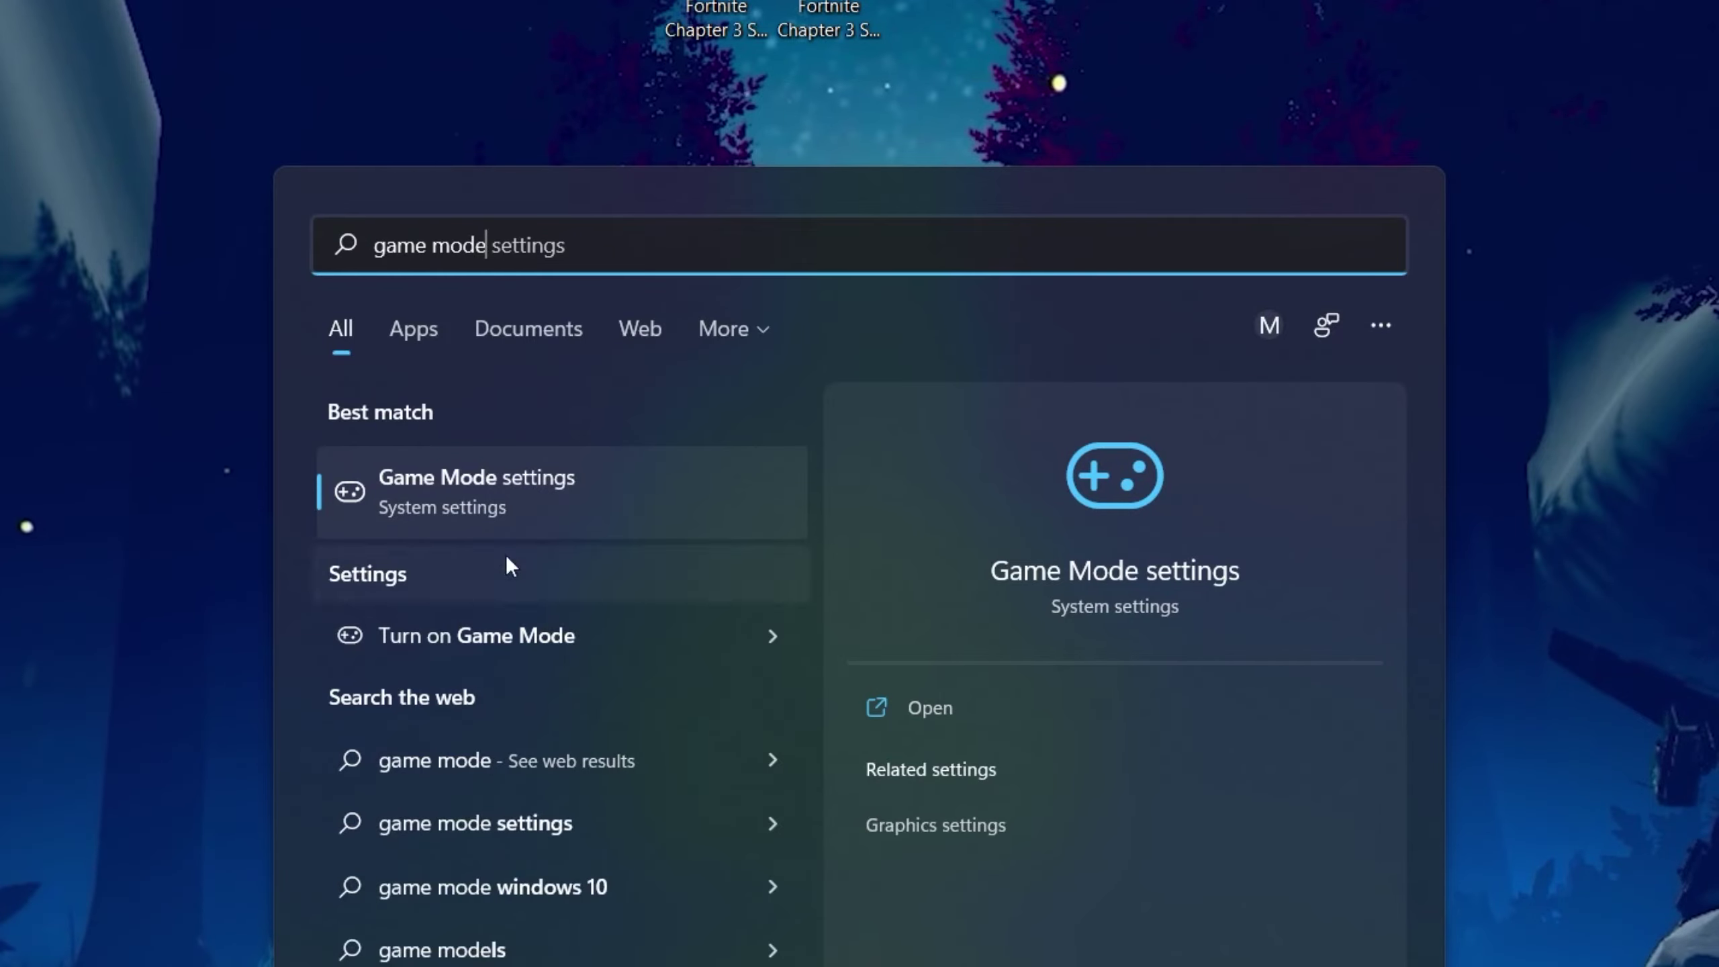
pyautogui.click(470, 495)
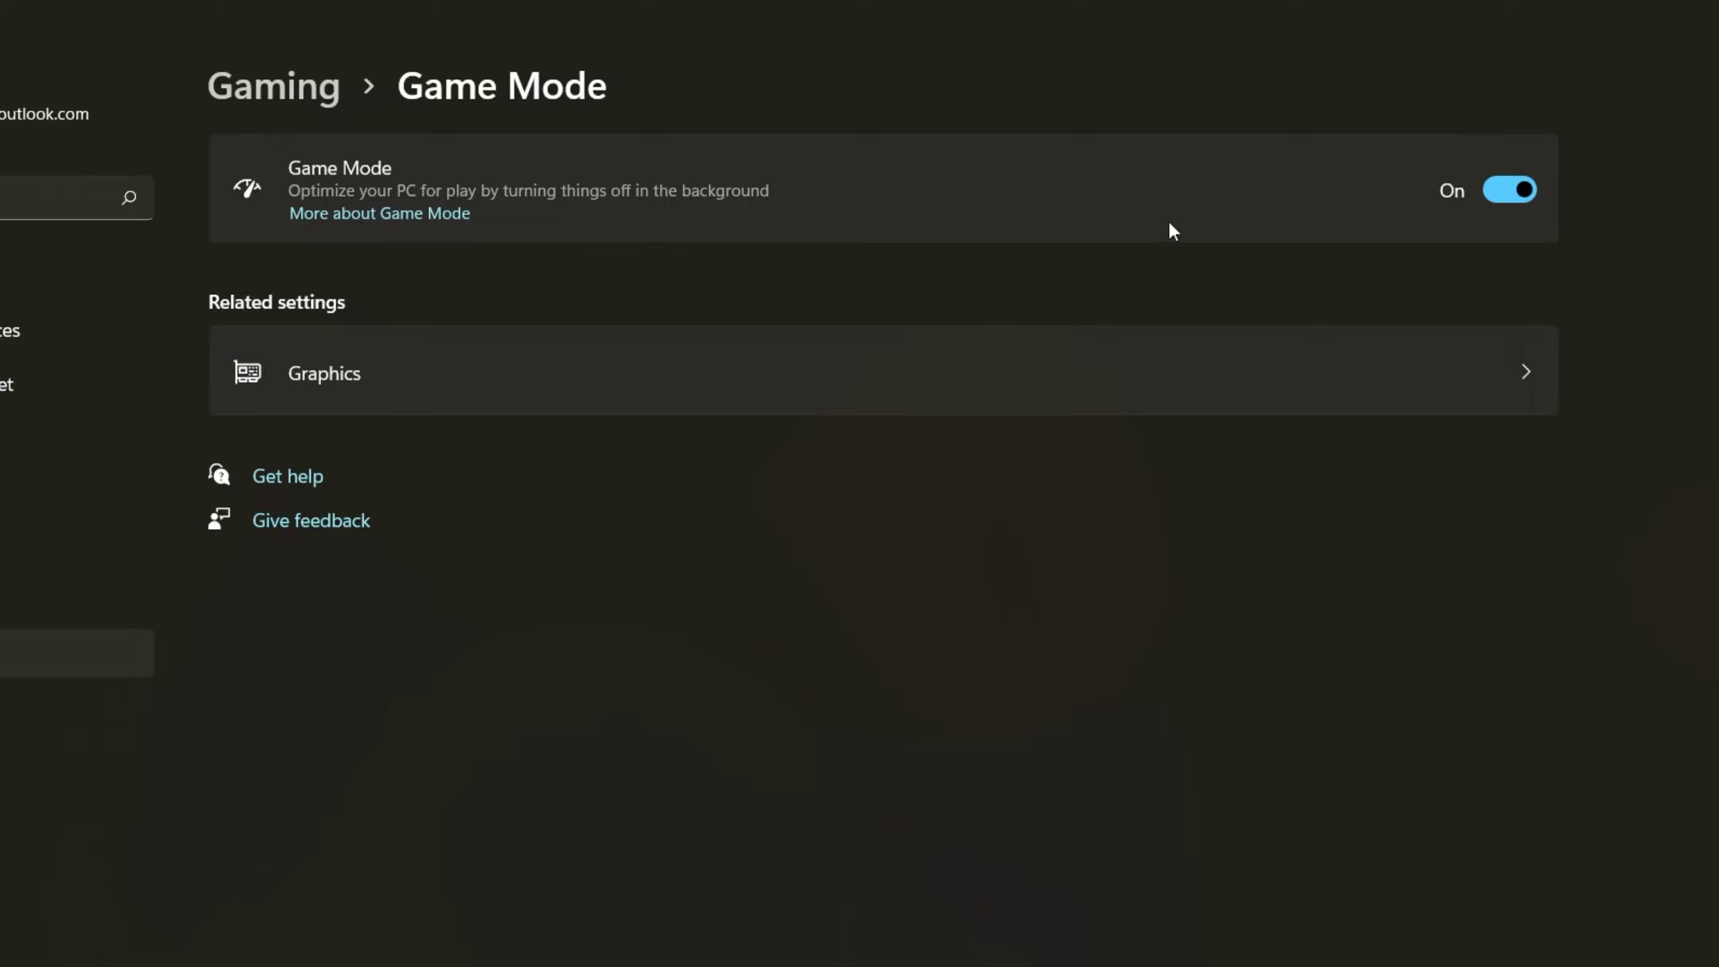
# Step: Check hardware-accelerated GPU scheduling in the default graphics settings and return to the Graphics page
pyautogui.click(493, 393)
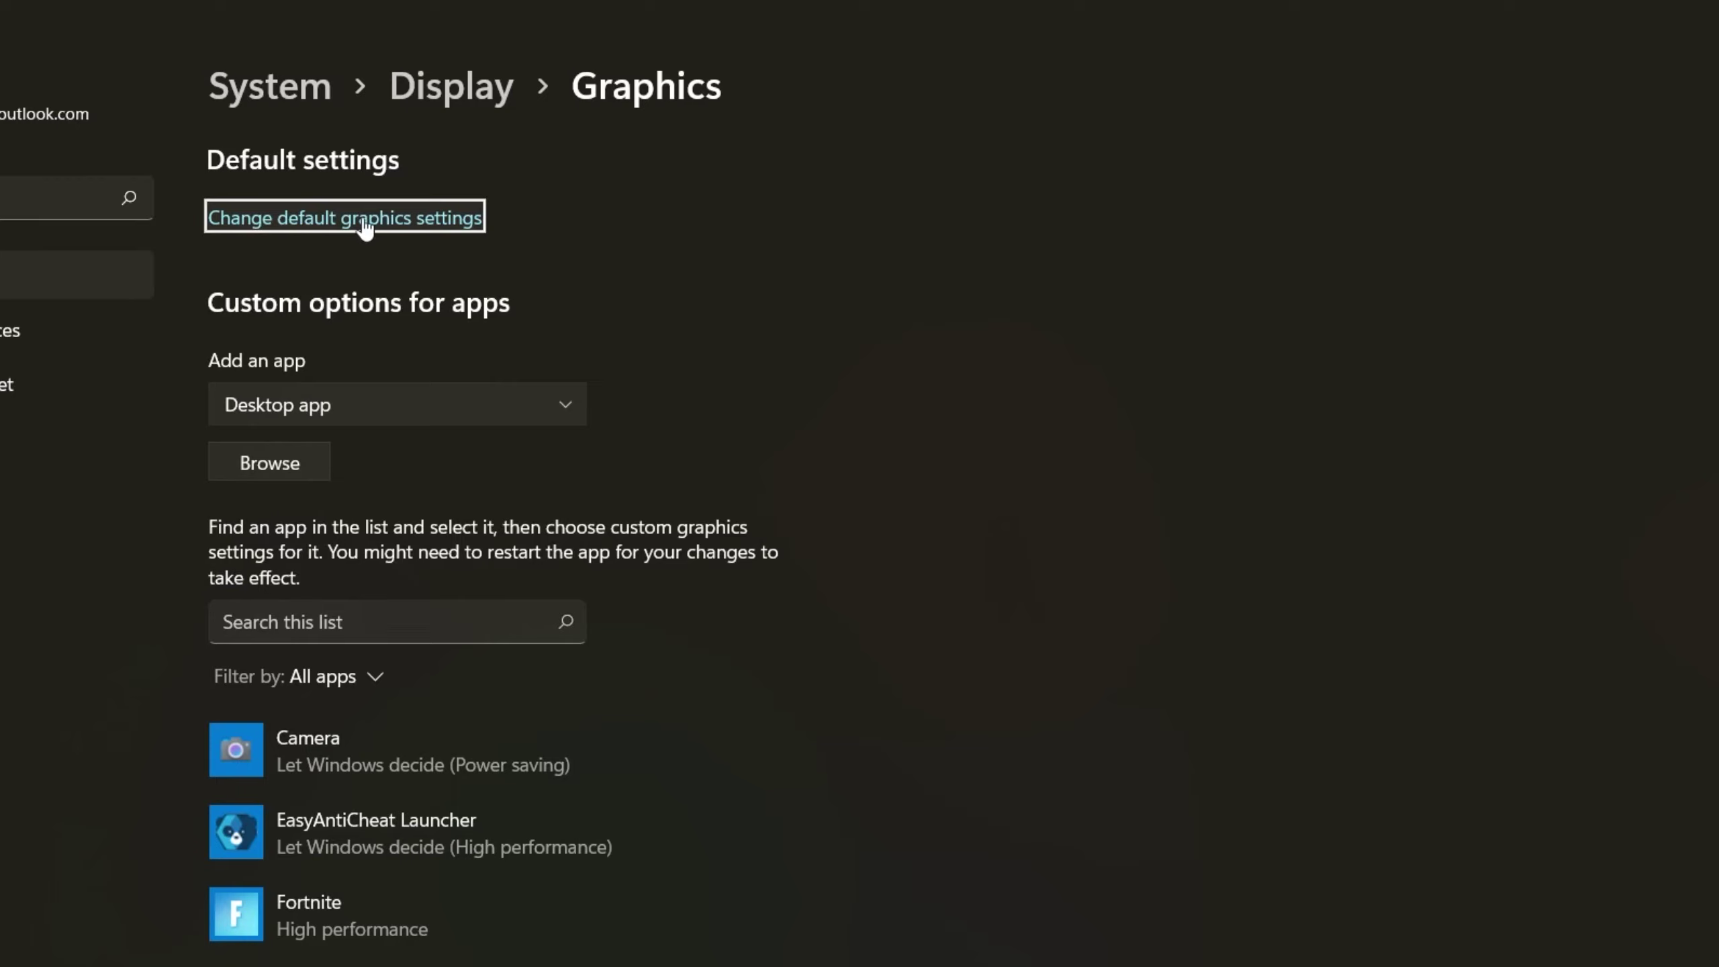
pyautogui.click(405, 223)
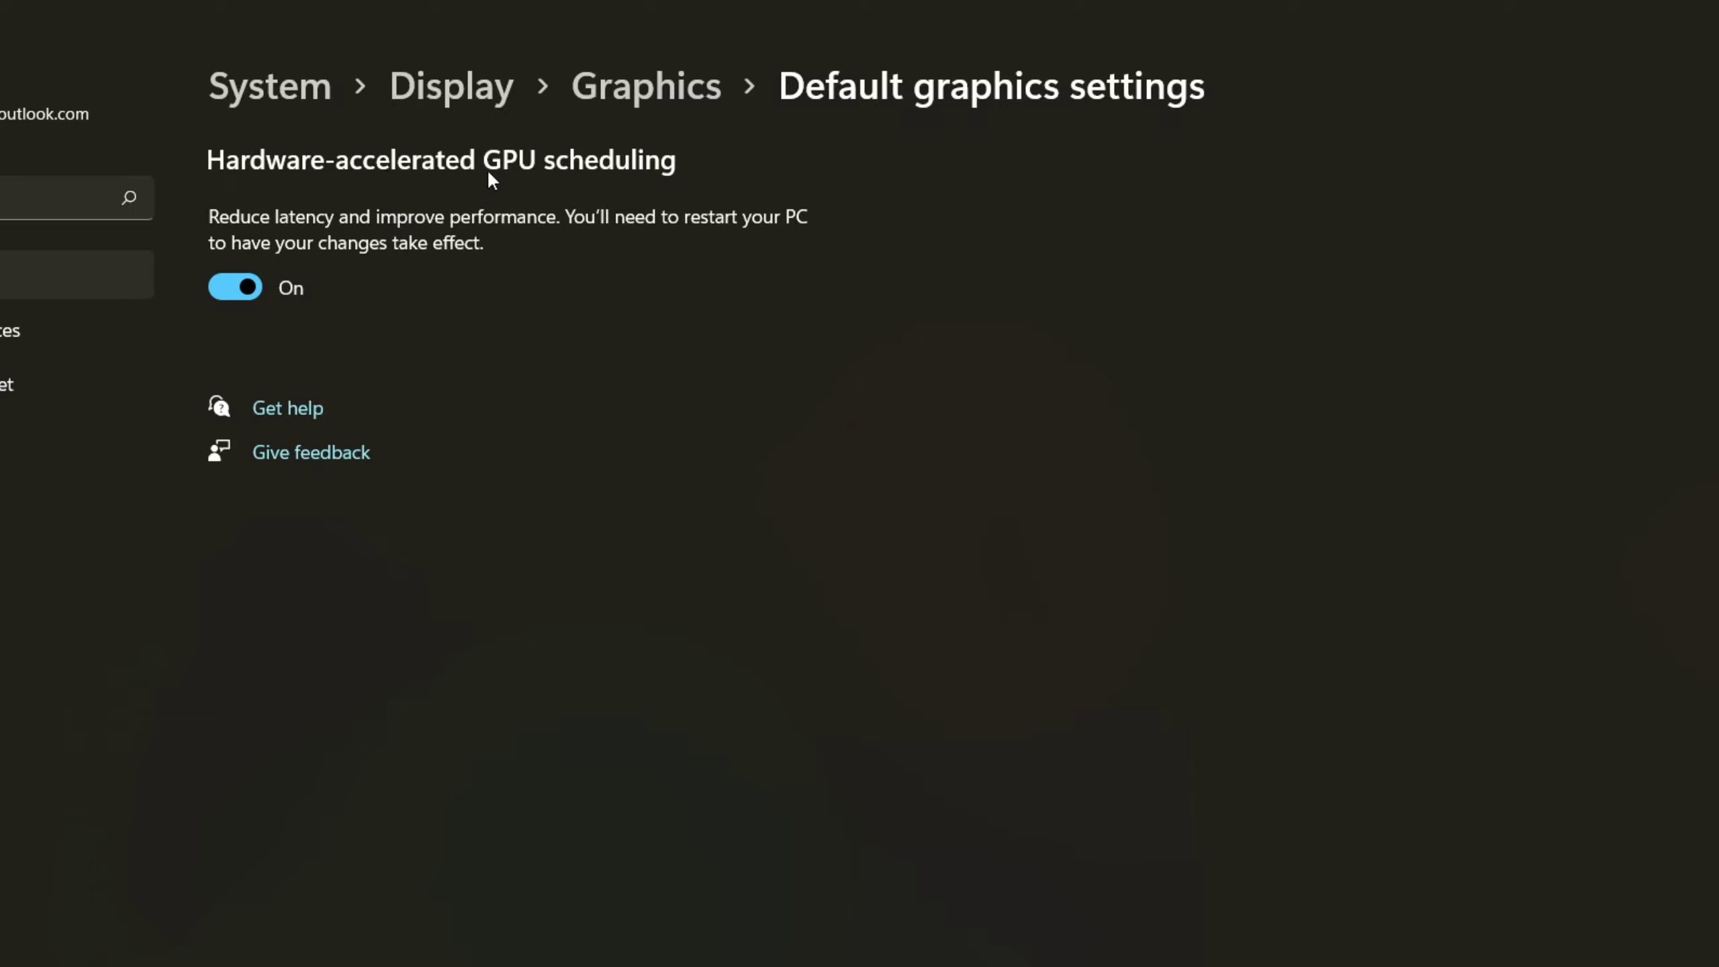
pyautogui.click(648, 81)
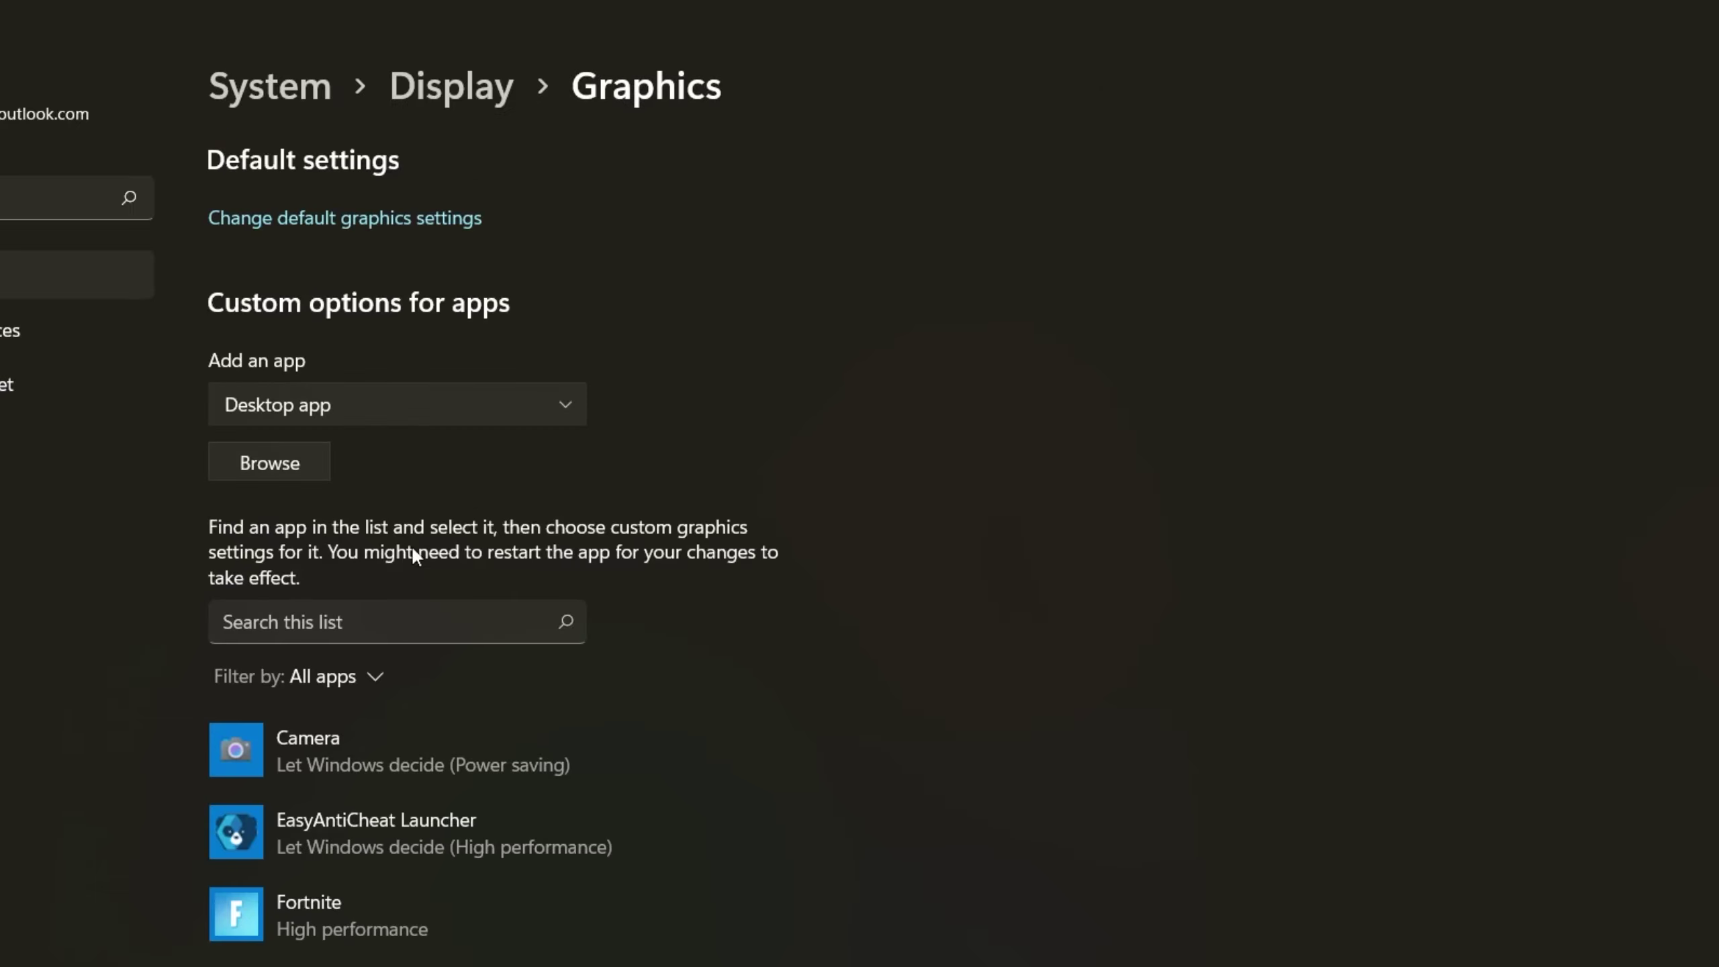
# Step: Find Fortnite in the custom app graphics list and save its graphics preference as High performance
pyautogui.click(303, 608)
pyautogui.write('fortni')
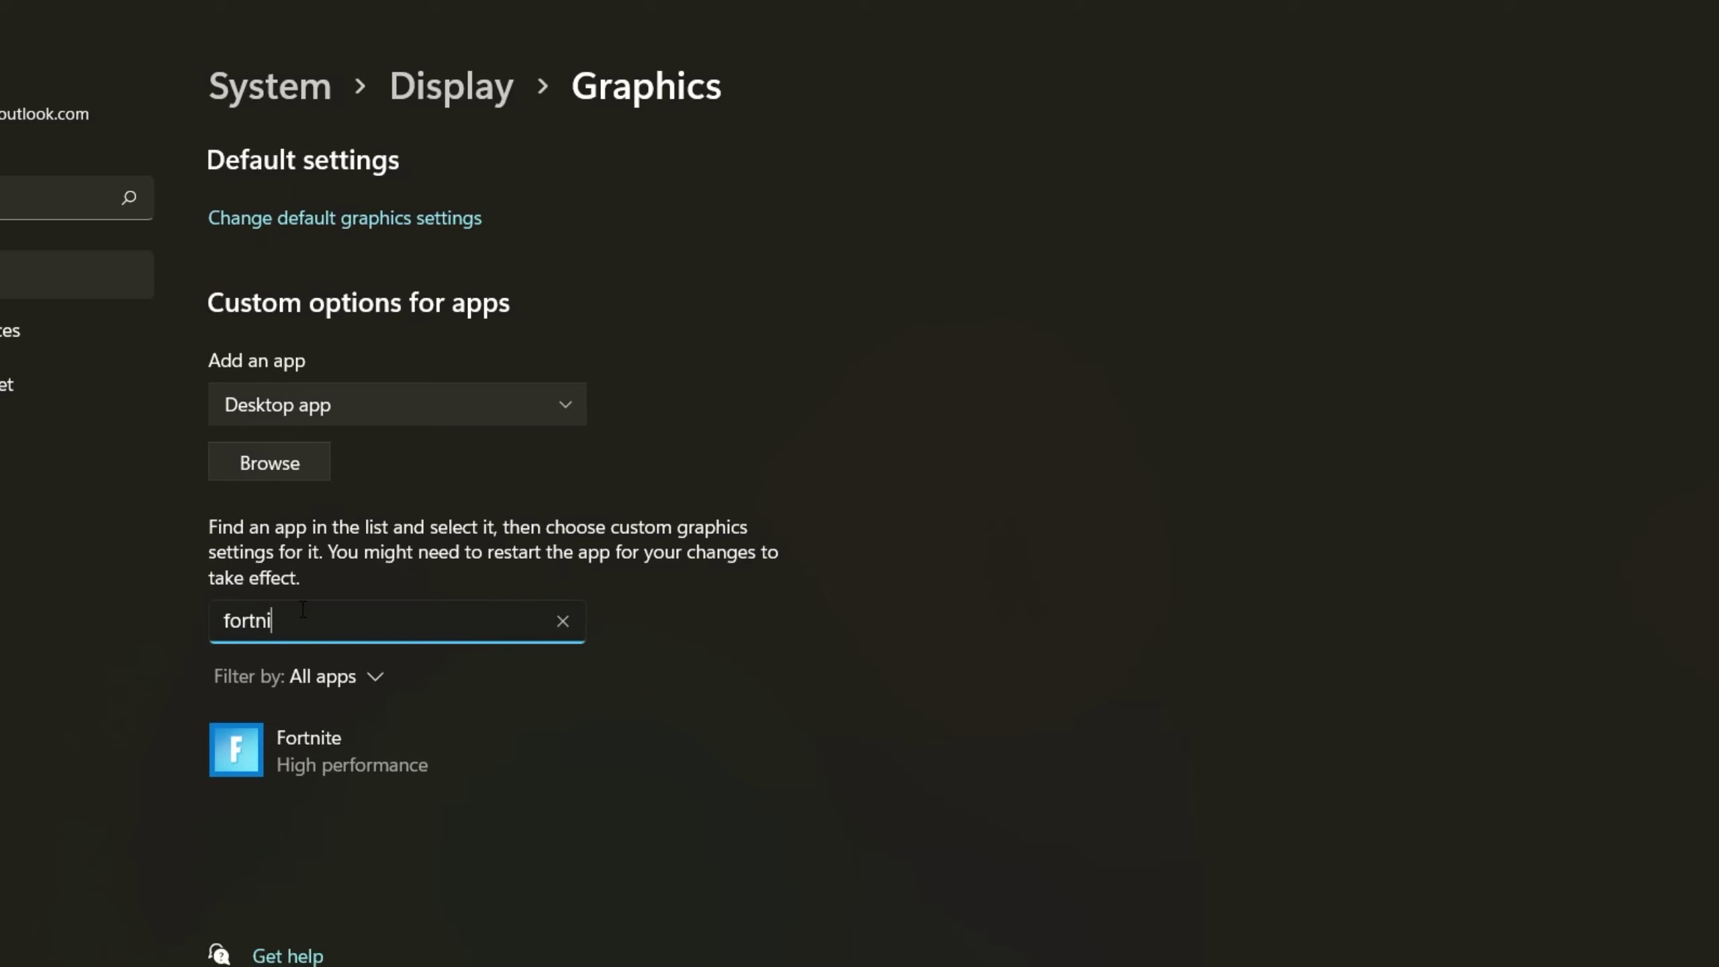
pyautogui.click(290, 752)
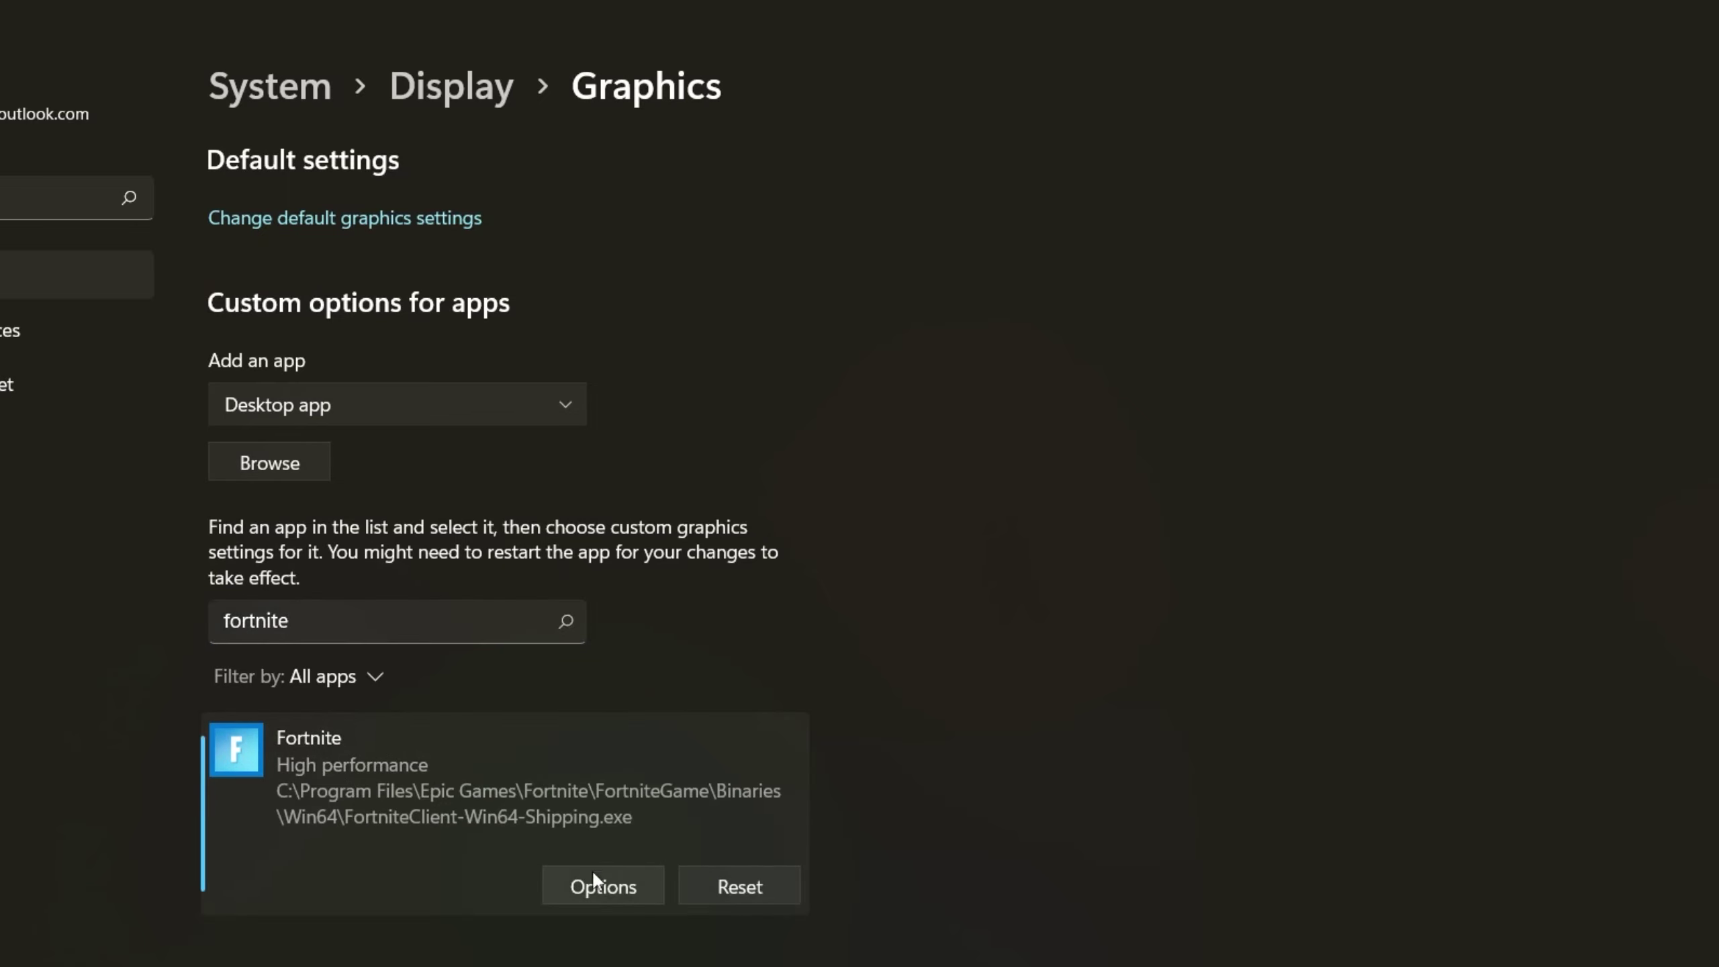
pyautogui.click(608, 887)
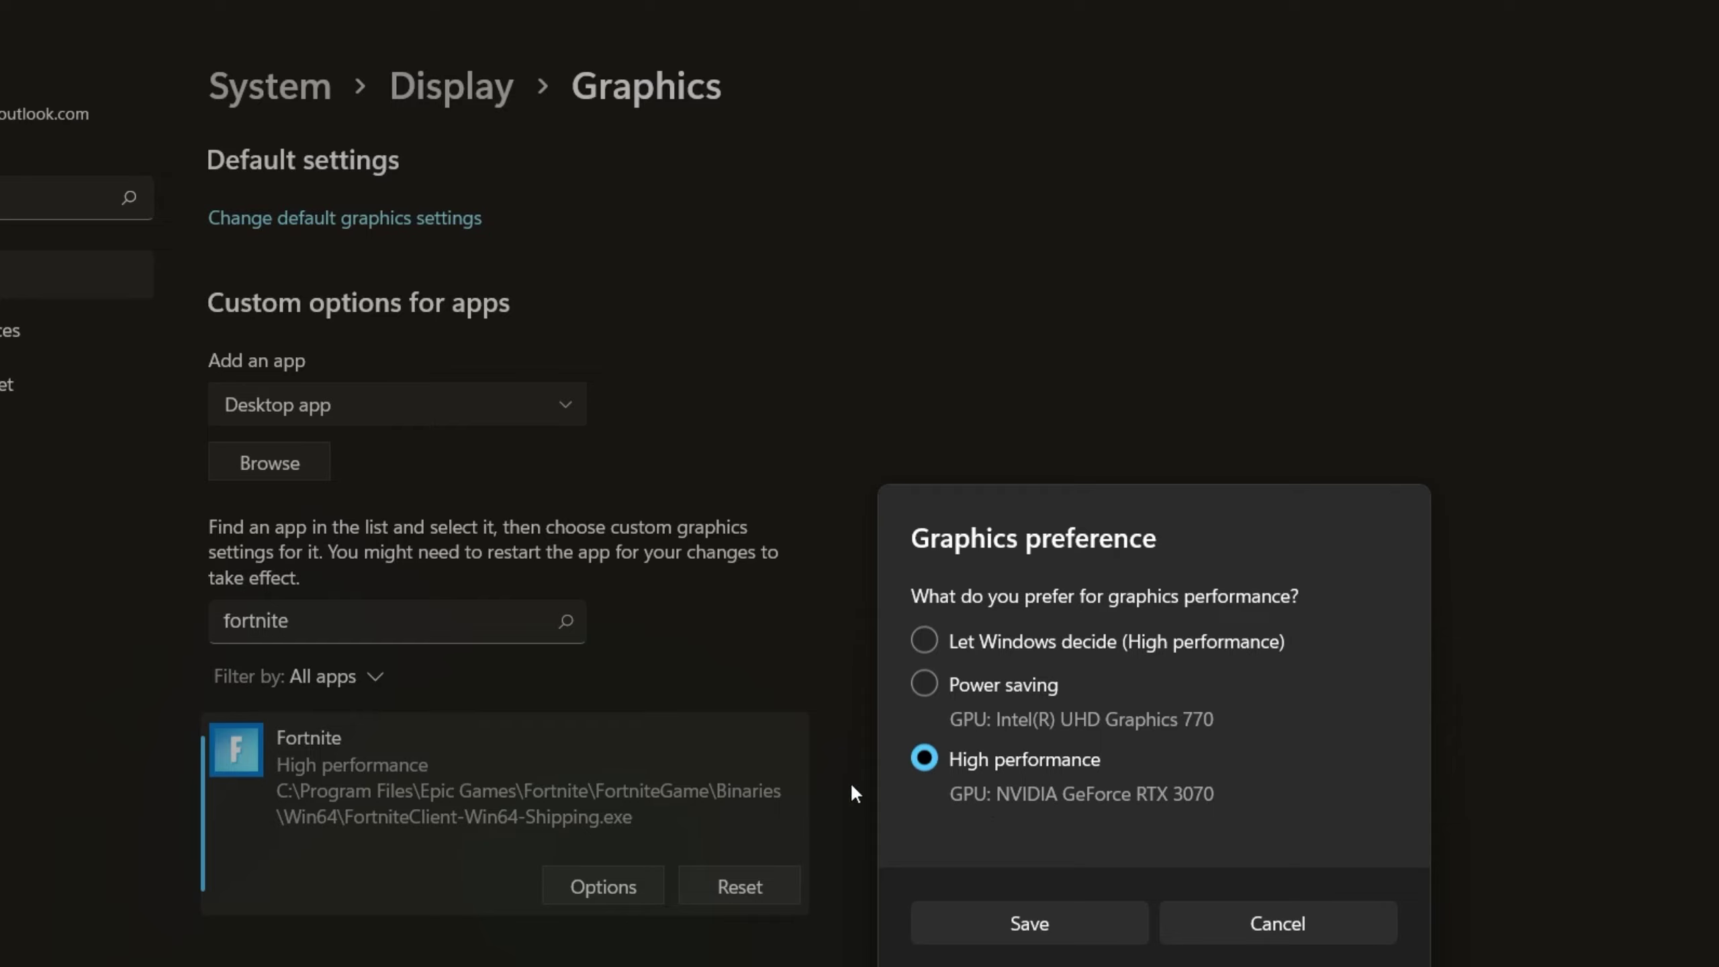
pyautogui.click(1044, 921)
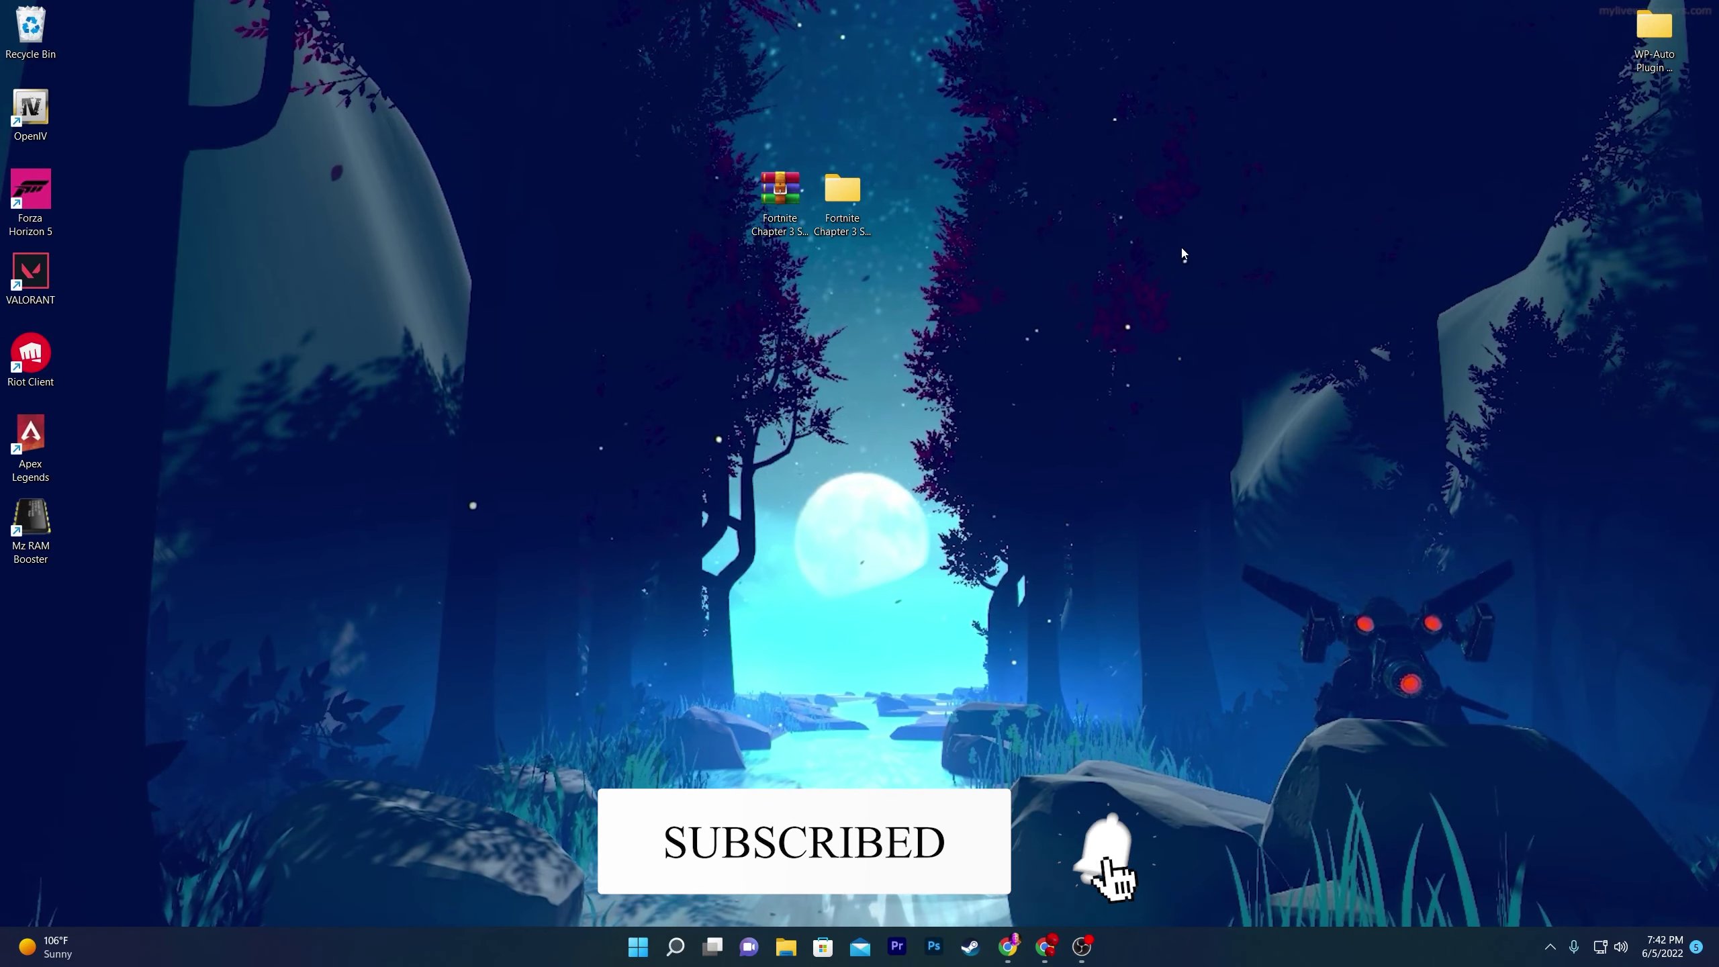
# Step: Open a maximized File Explorer window and show the drives in This PC
pyautogui.click(786, 947)
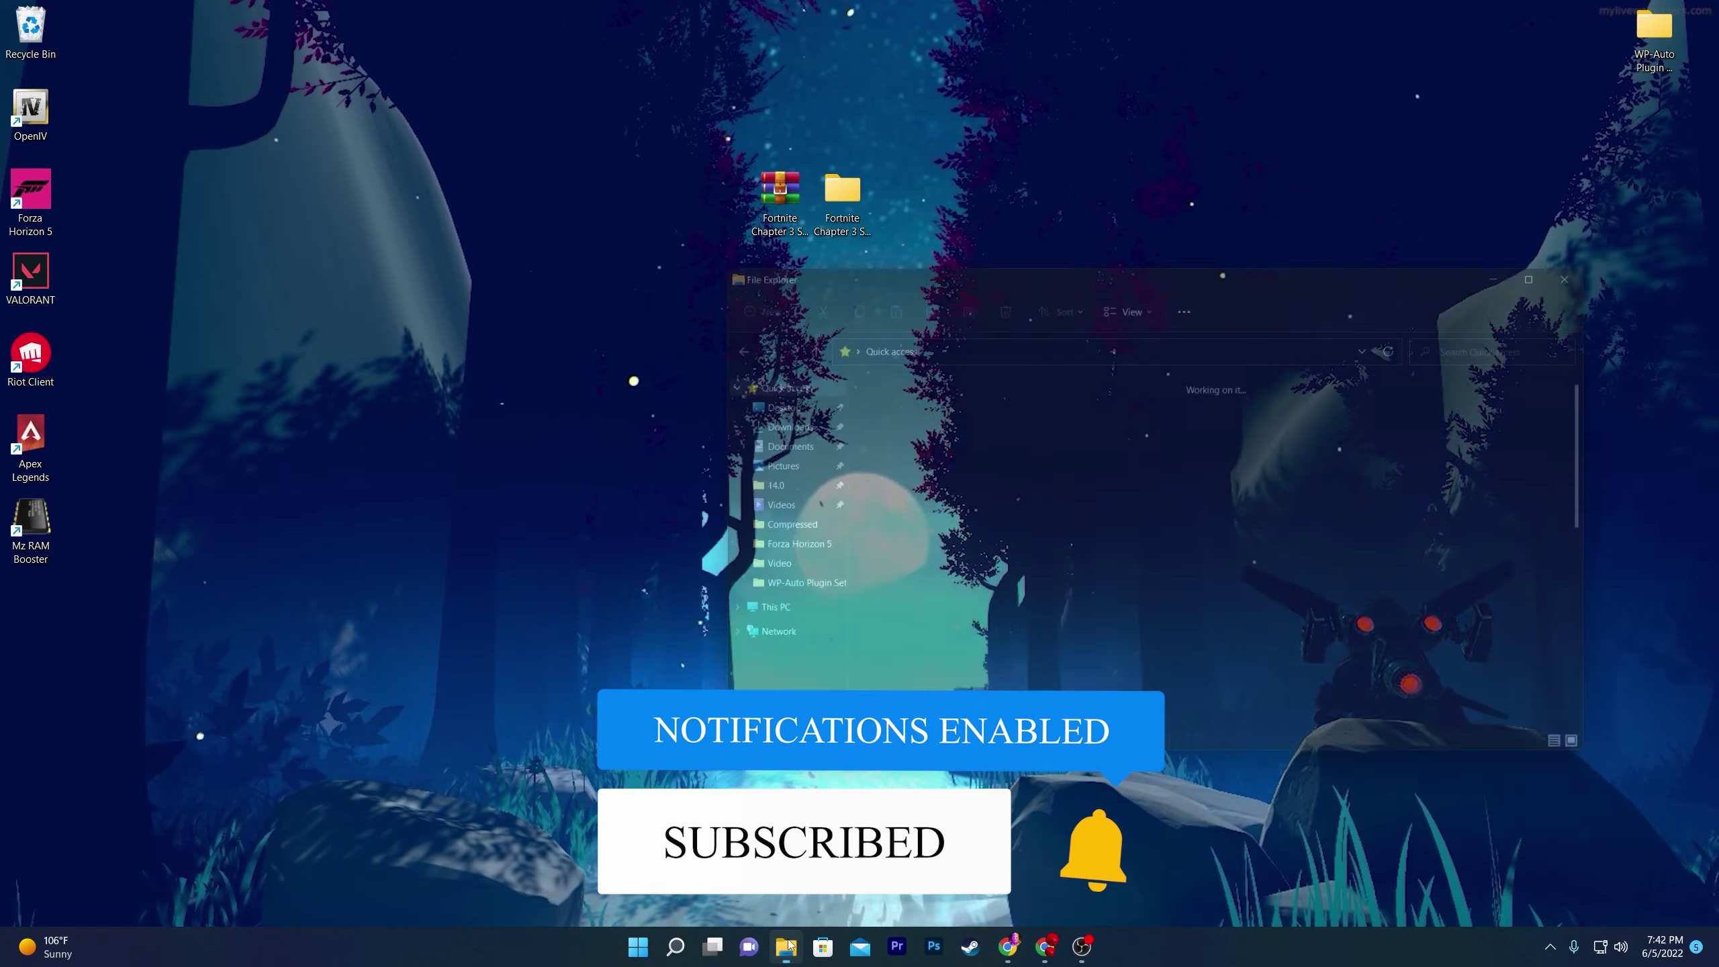
pyautogui.doubleClick(1015, 257)
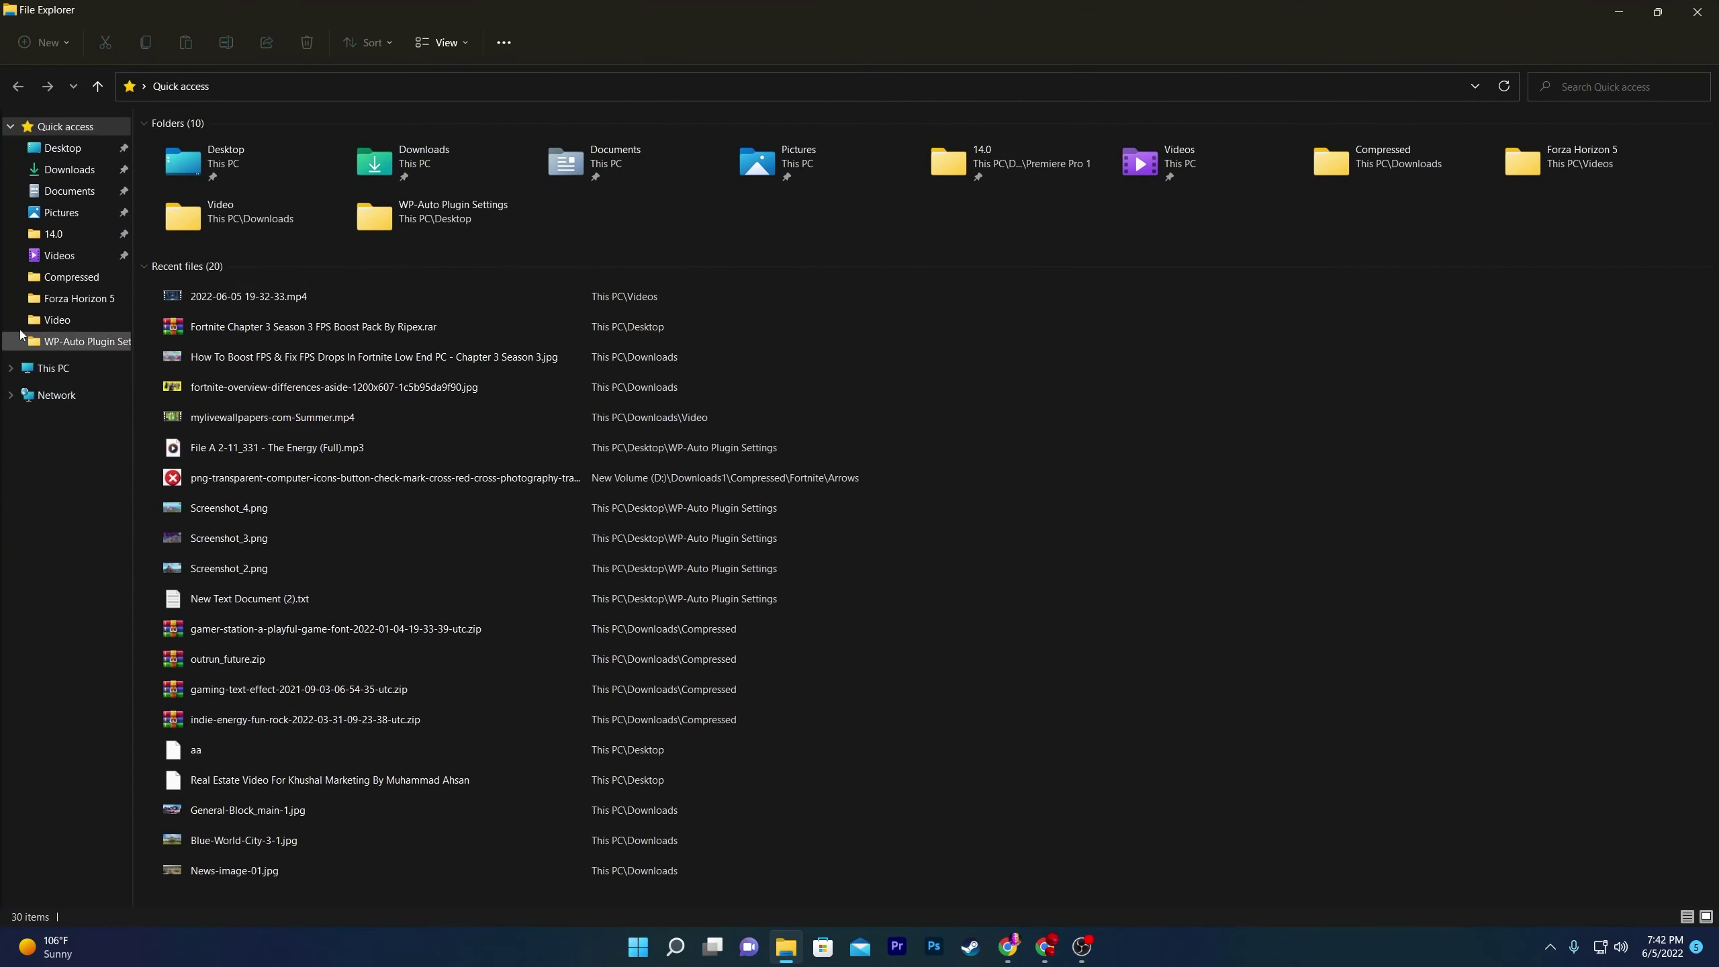
pyautogui.click(53, 368)
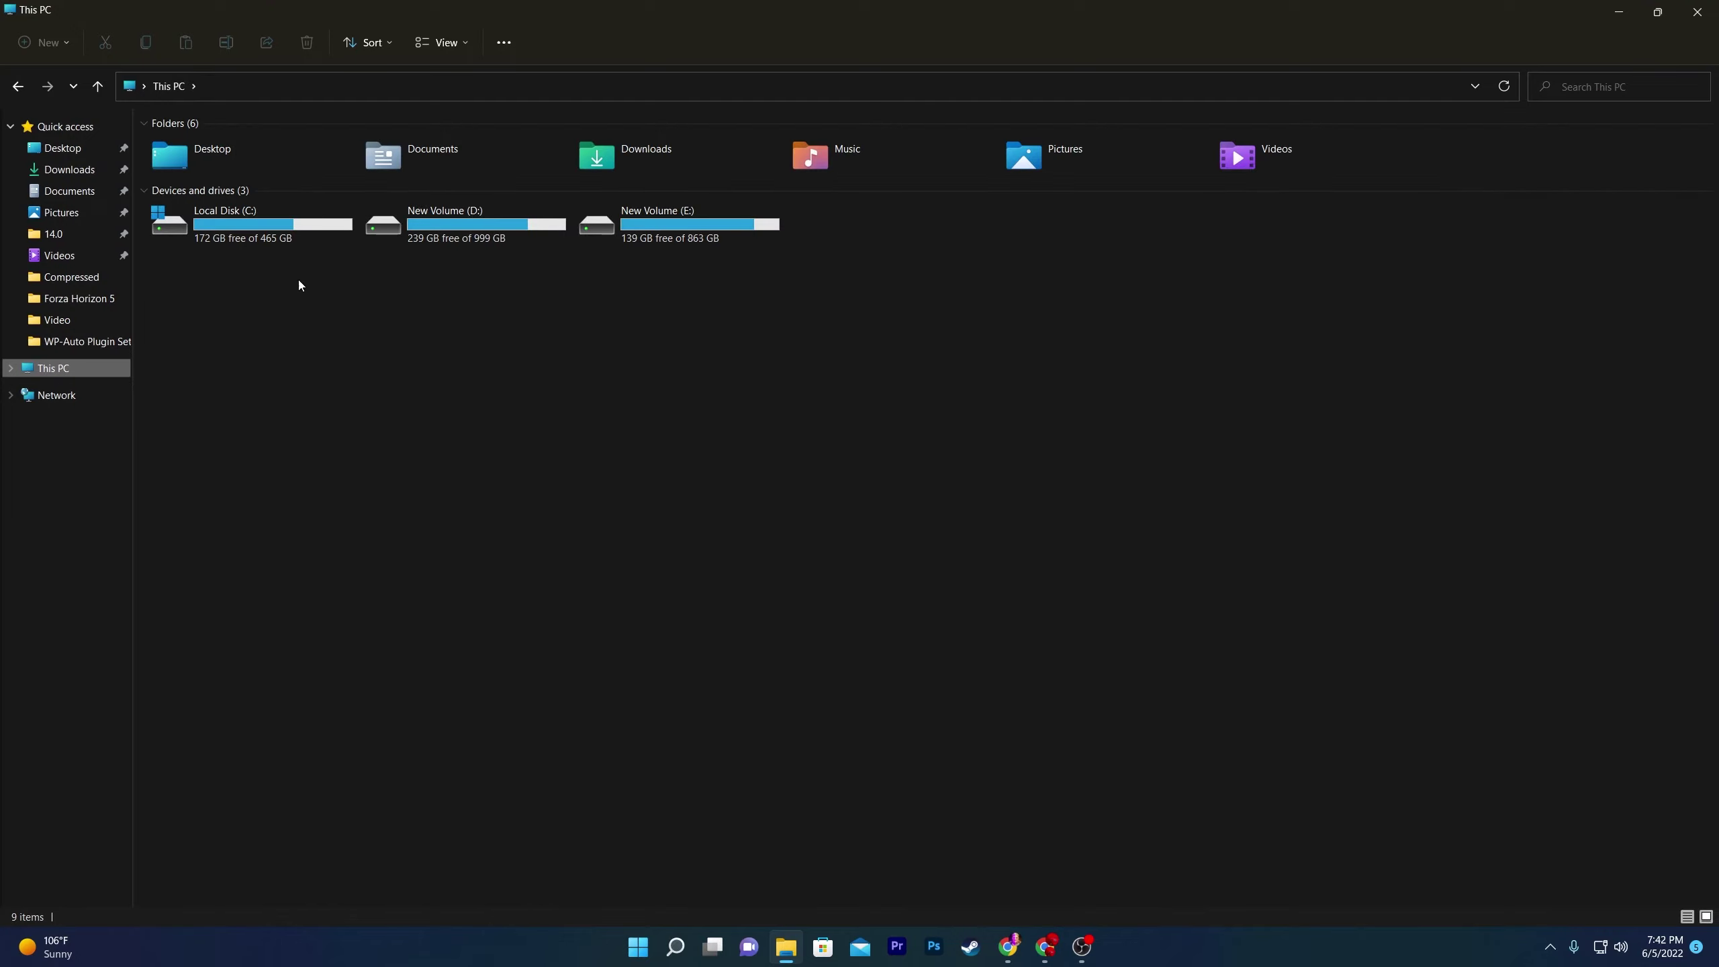
pyautogui.moveTo(791, 269); pyautogui.dragTo(697, 253)
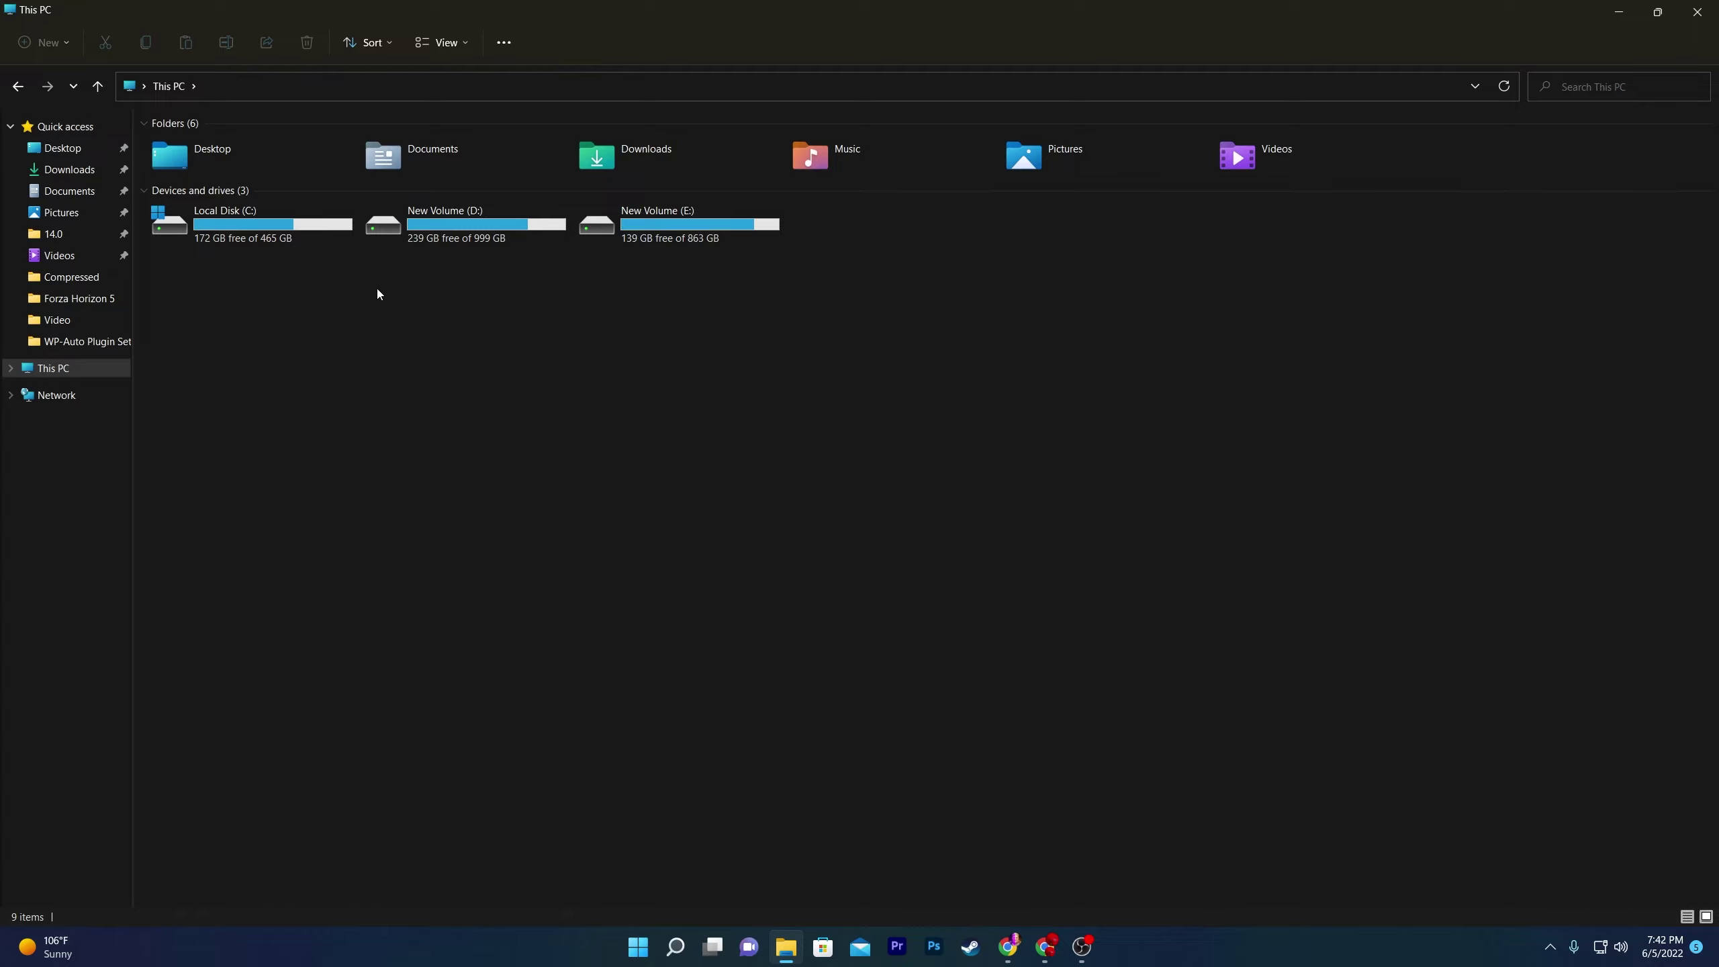
# Step: Open the properties of Local Disk (C:) and start Disk Cleanup for that drive
pyautogui.rightClick(242, 214)
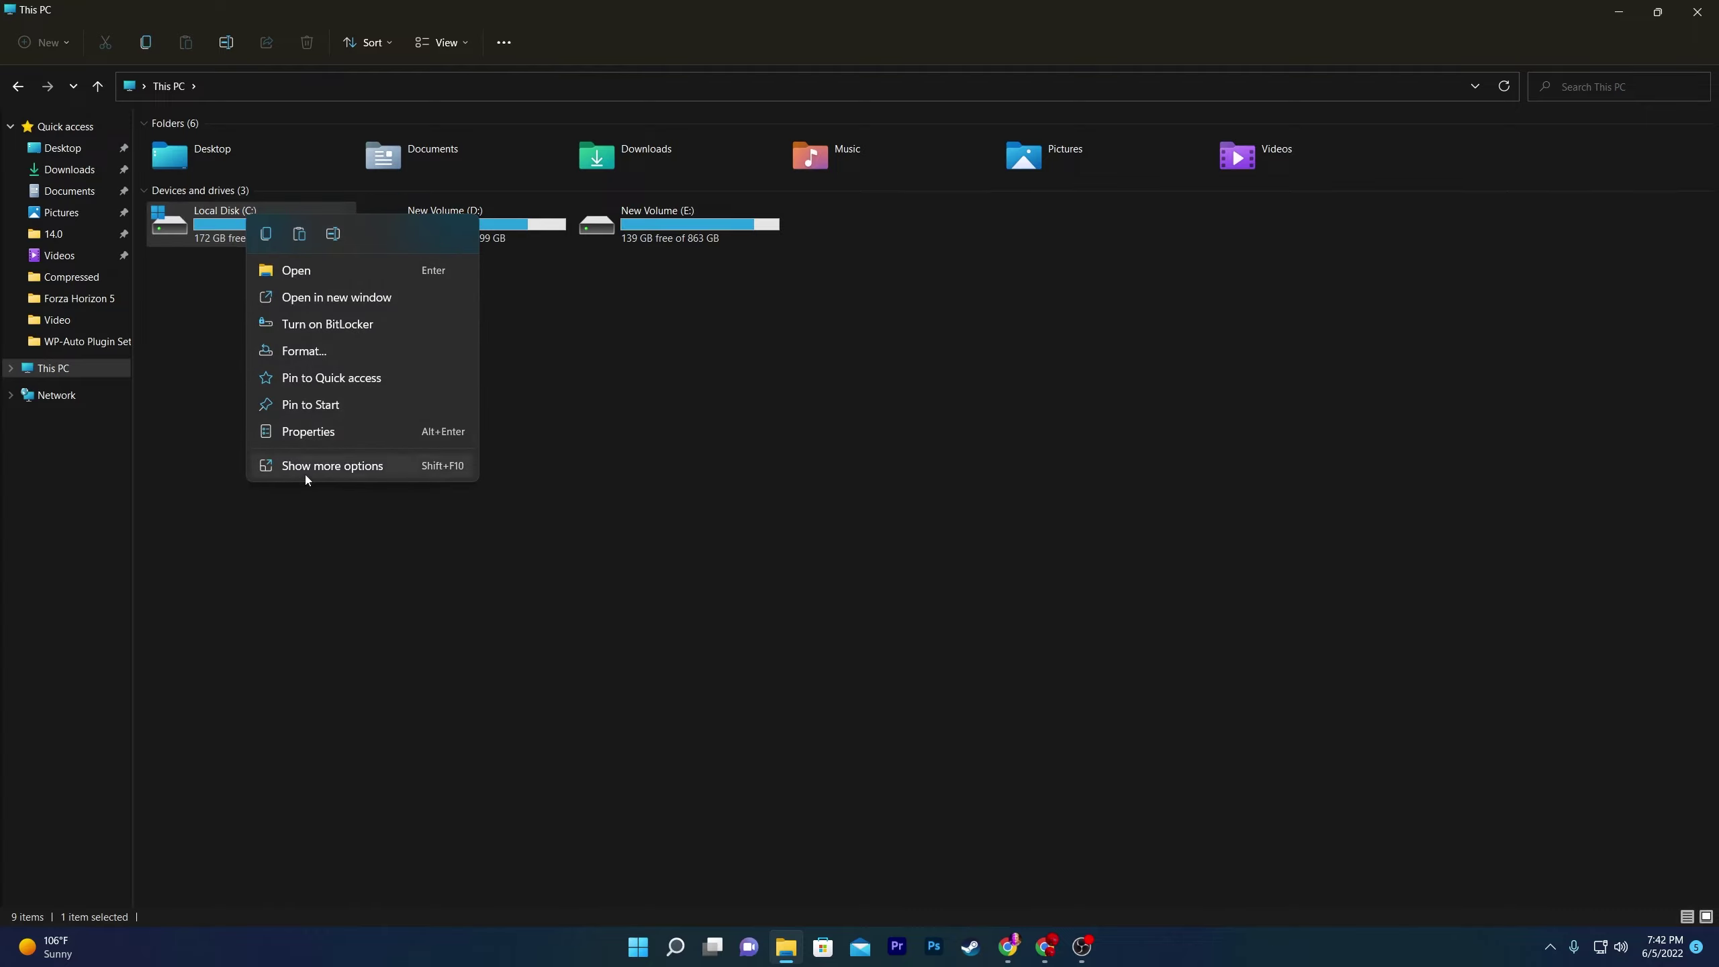
pyautogui.click(305, 433)
pyautogui.moveTo(332, 226); pyautogui.dragTo(610, 234)
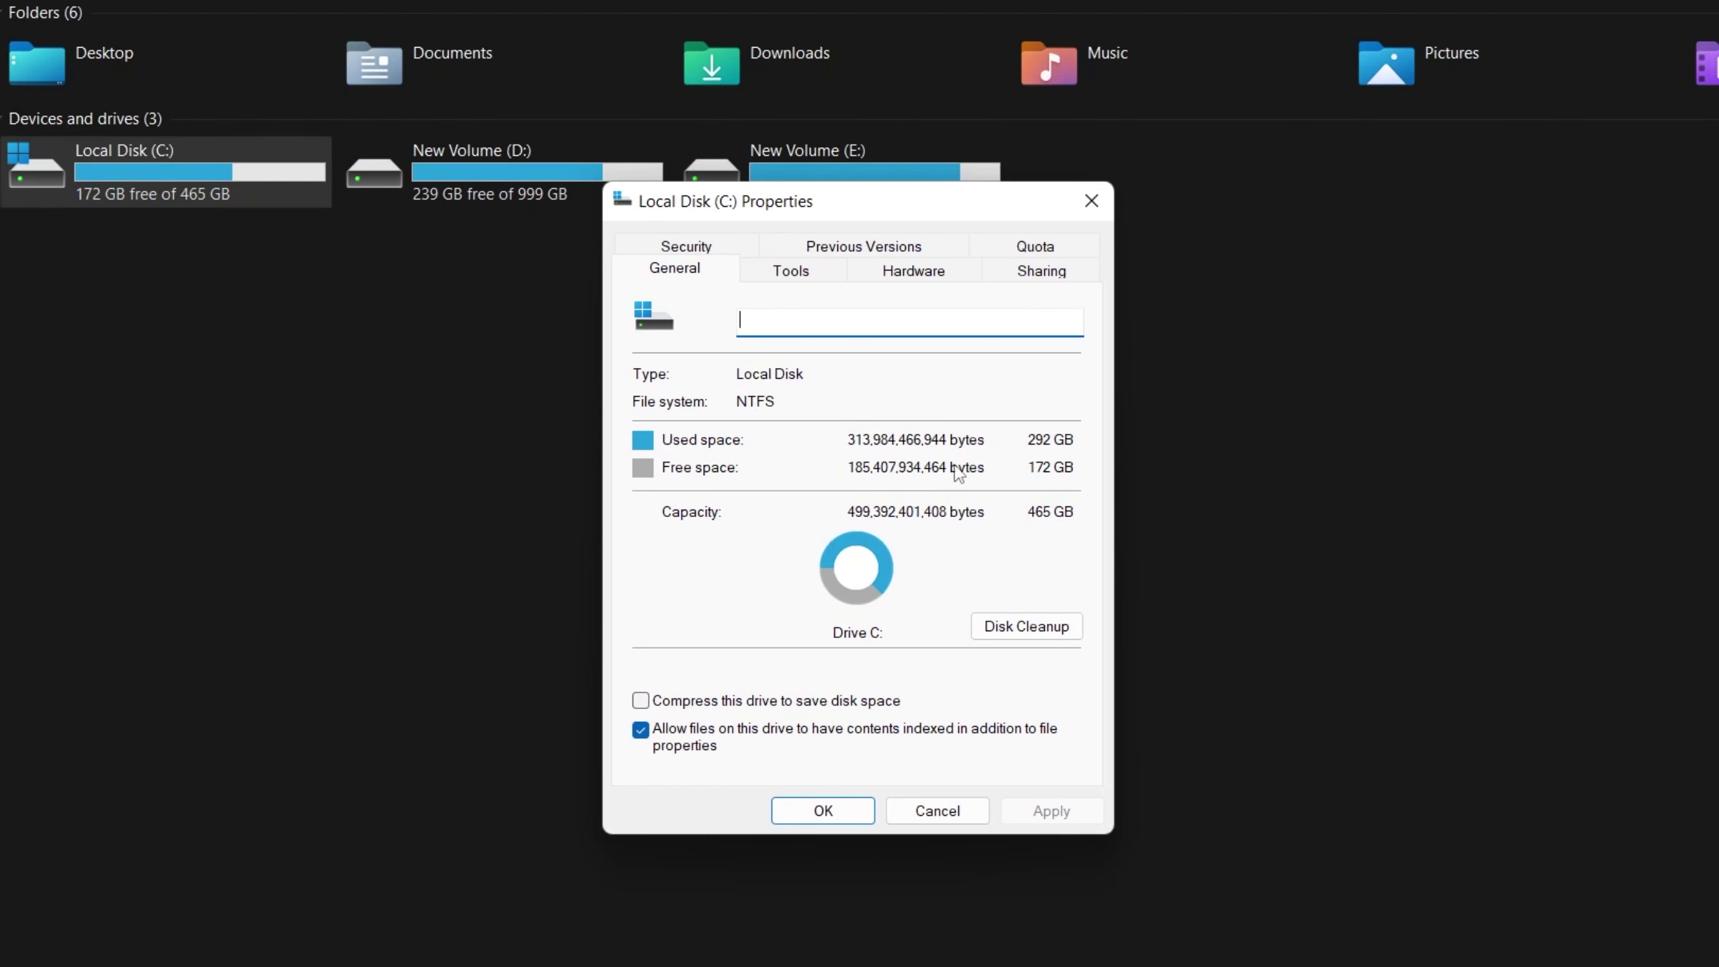
pyautogui.click(988, 614)
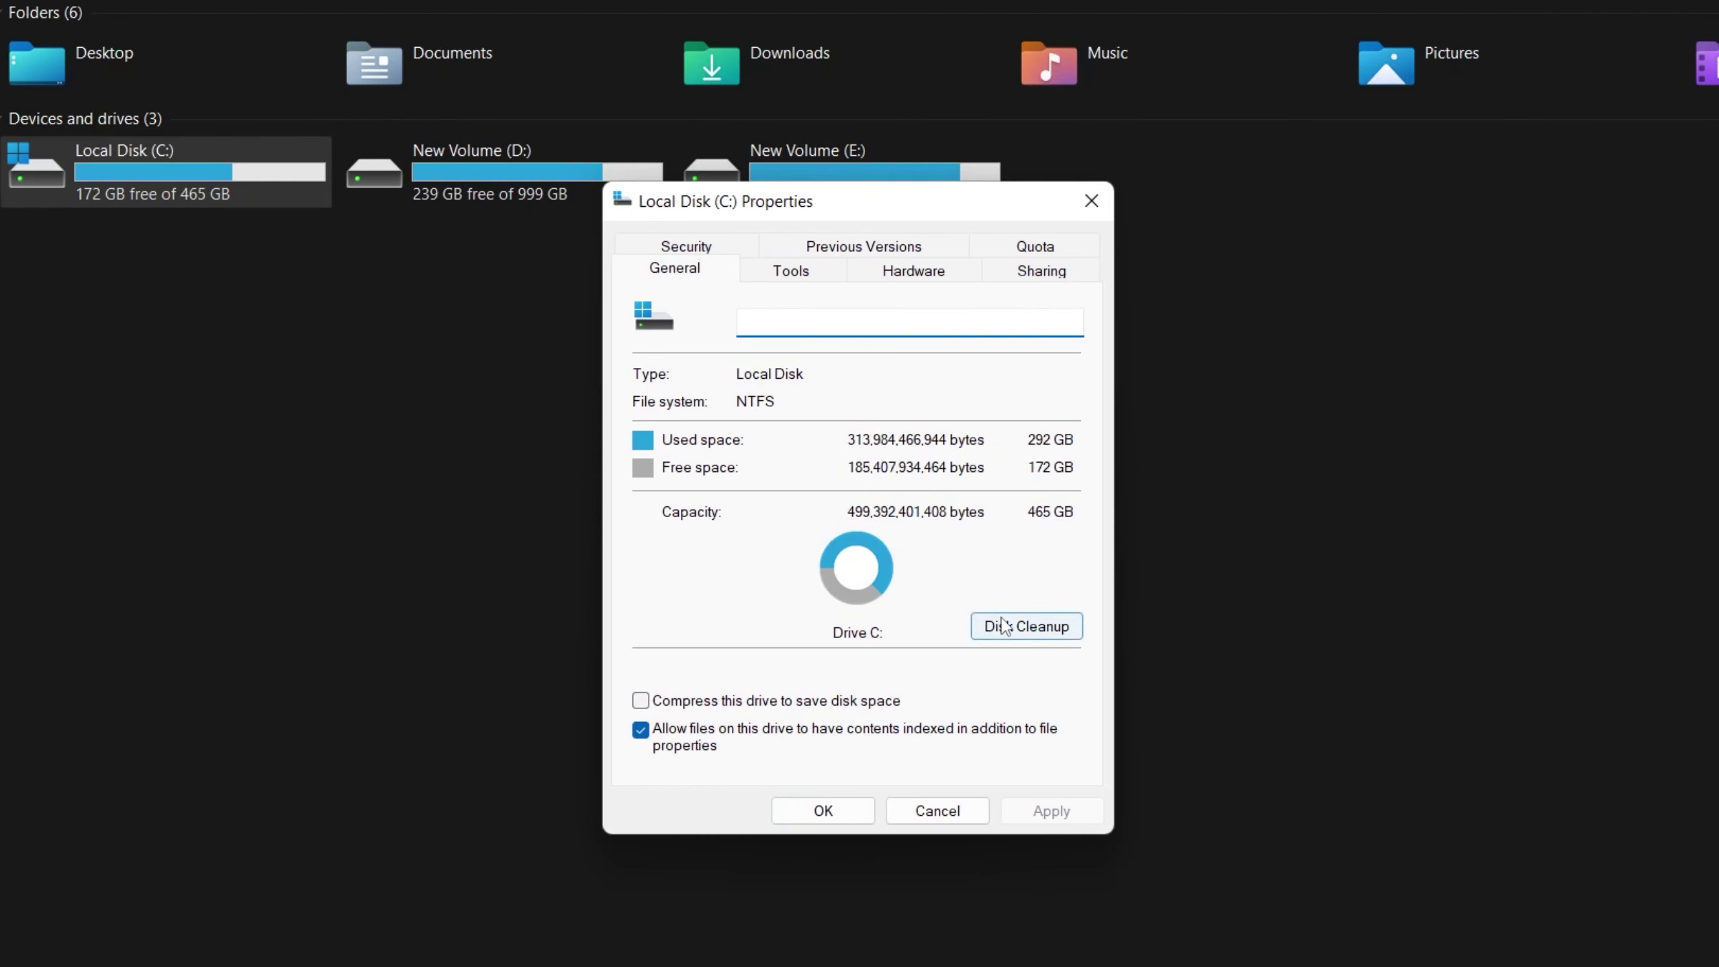
pyautogui.moveTo(141, 37); pyautogui.dragTo(838, 162)
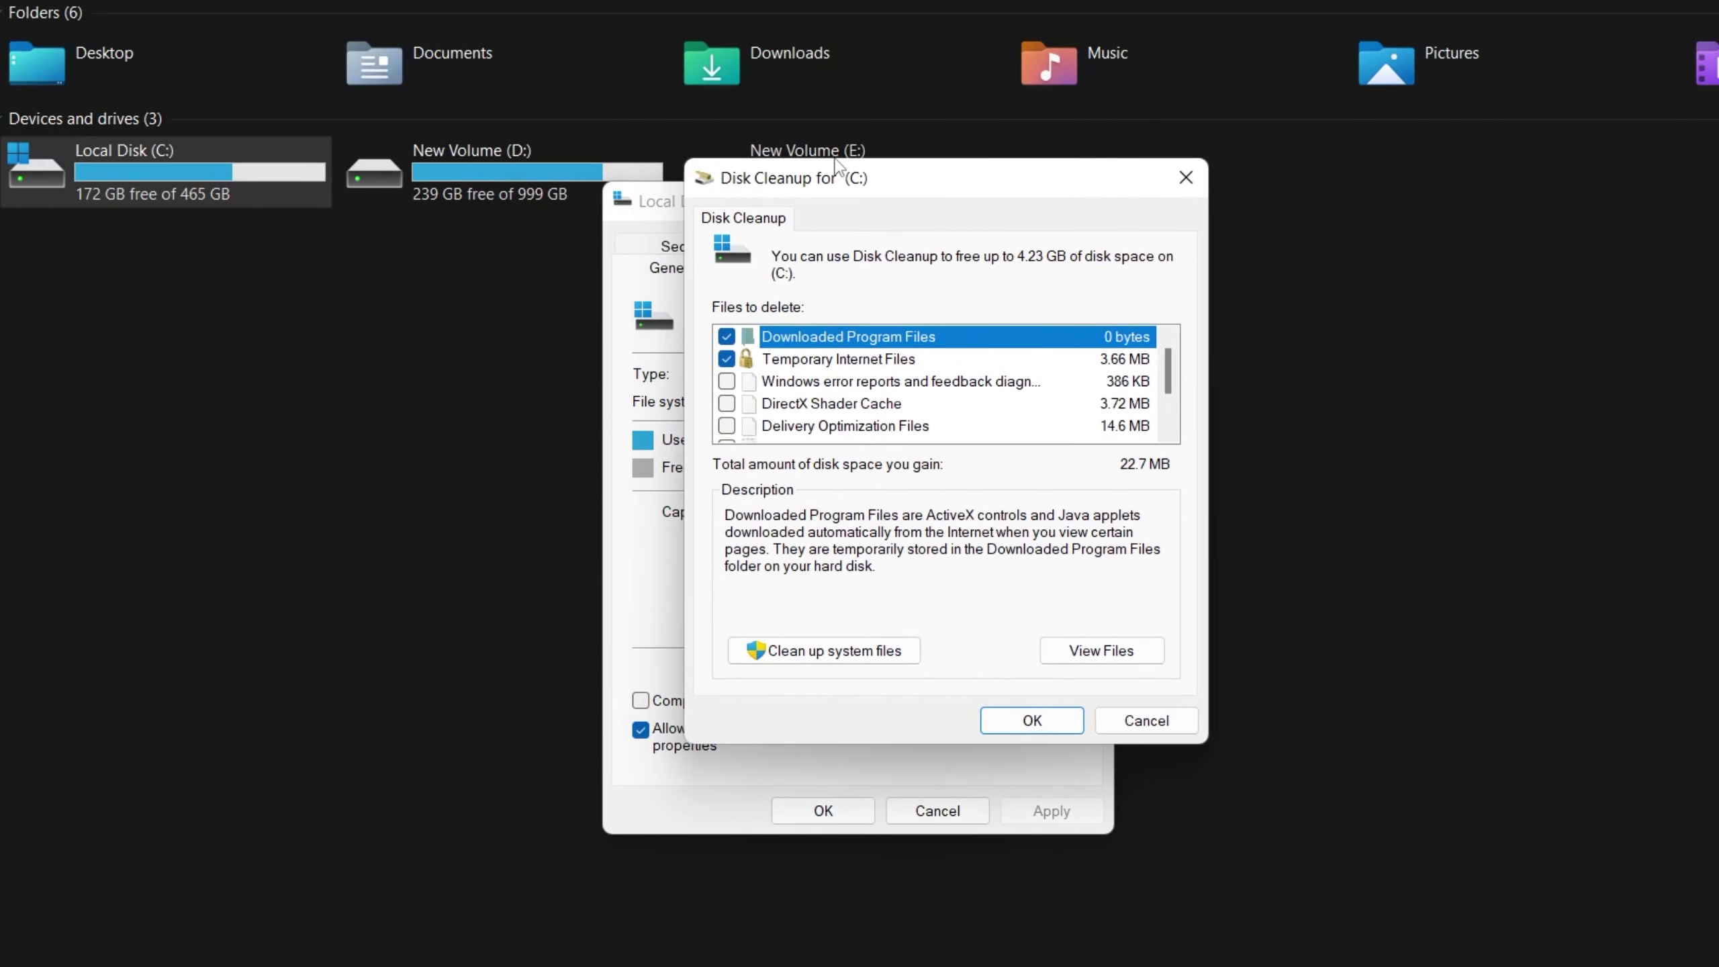
# Step: Mark DirectX Shader Cache, Delivery Optimization Files and Temporary files for deletion, and unmark Downloaded Program Files, Temporary Internet Files and Thumbnails
pyautogui.click(726, 336)
pyautogui.click(726, 358)
pyautogui.scroll(-1, 849, 388)
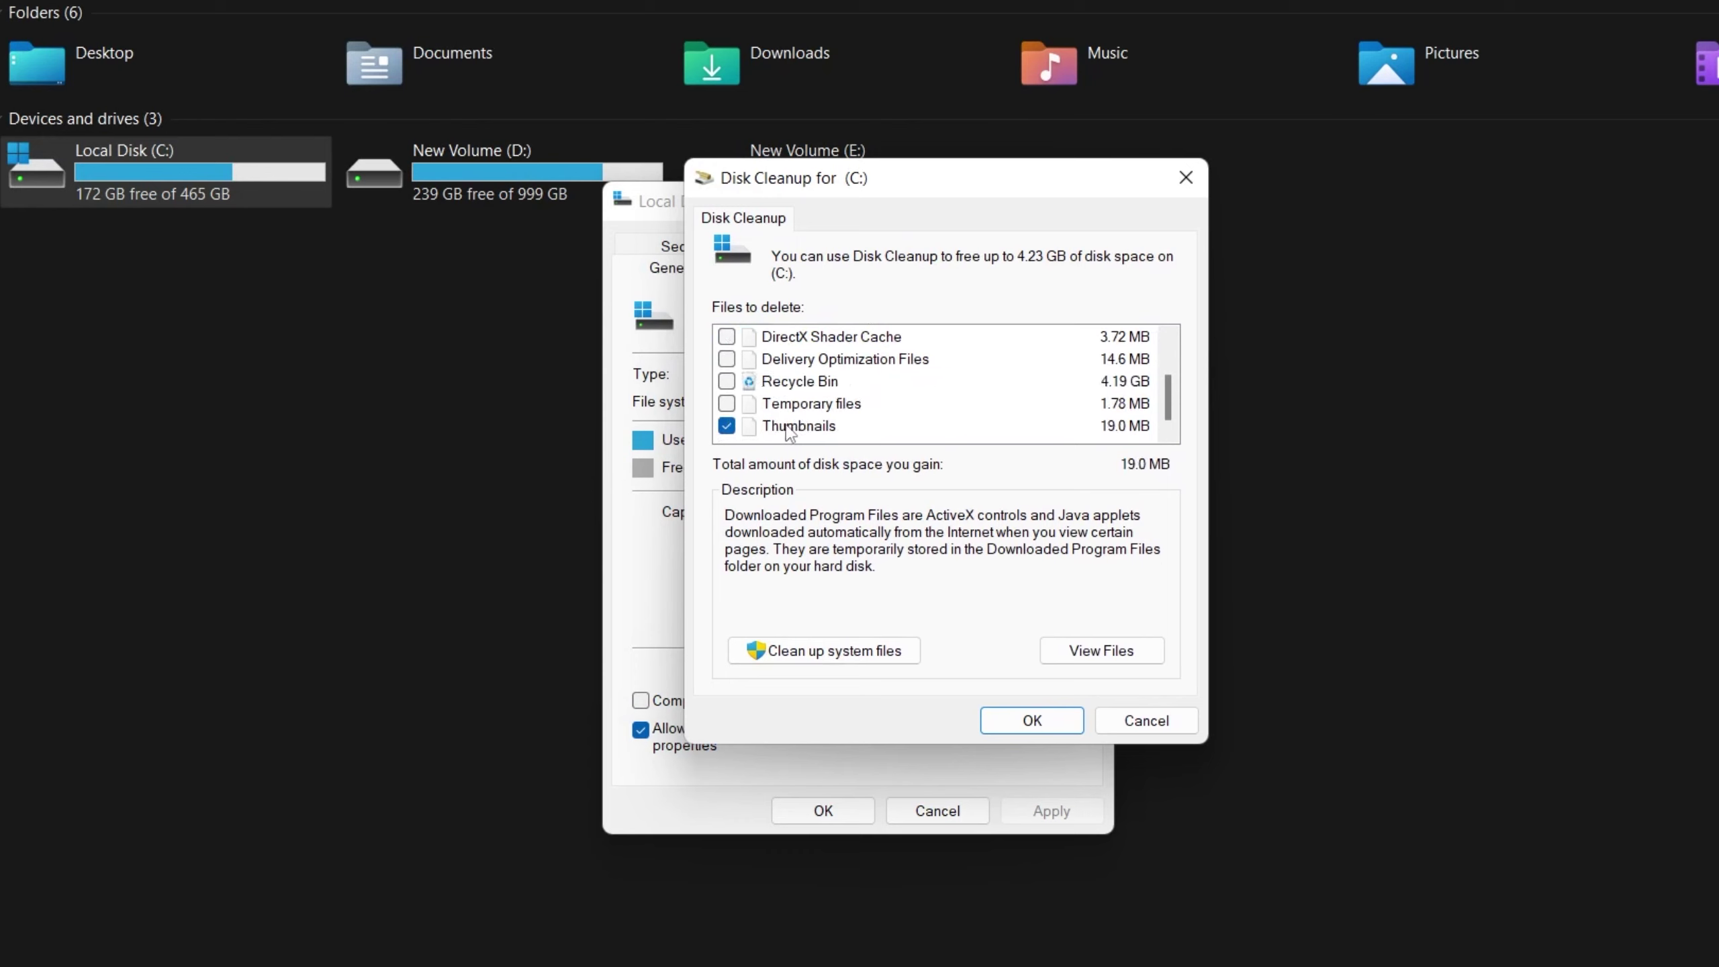
pyautogui.click(727, 403)
pyautogui.click(727, 426)
pyautogui.click(723, 362)
pyautogui.click(727, 337)
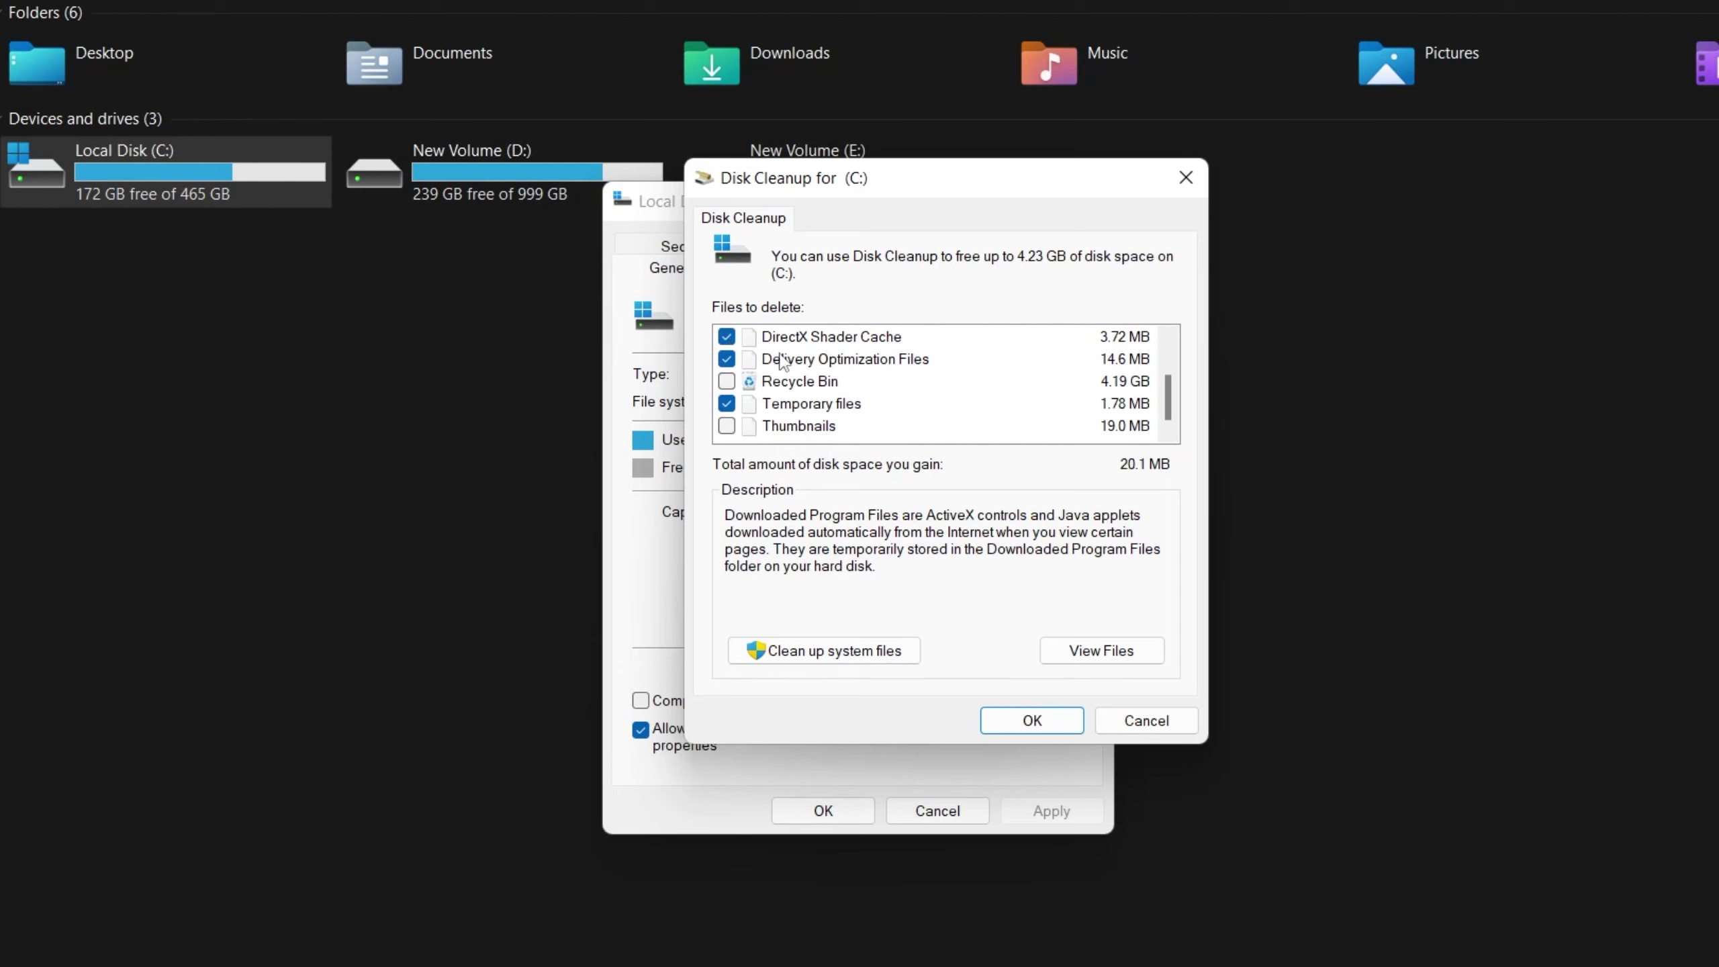
# Step: Review the file list, mark Temporary Internet Files for deletion as well, and confirm the cleanup selection
pyautogui.scroll(2, 792, 370)
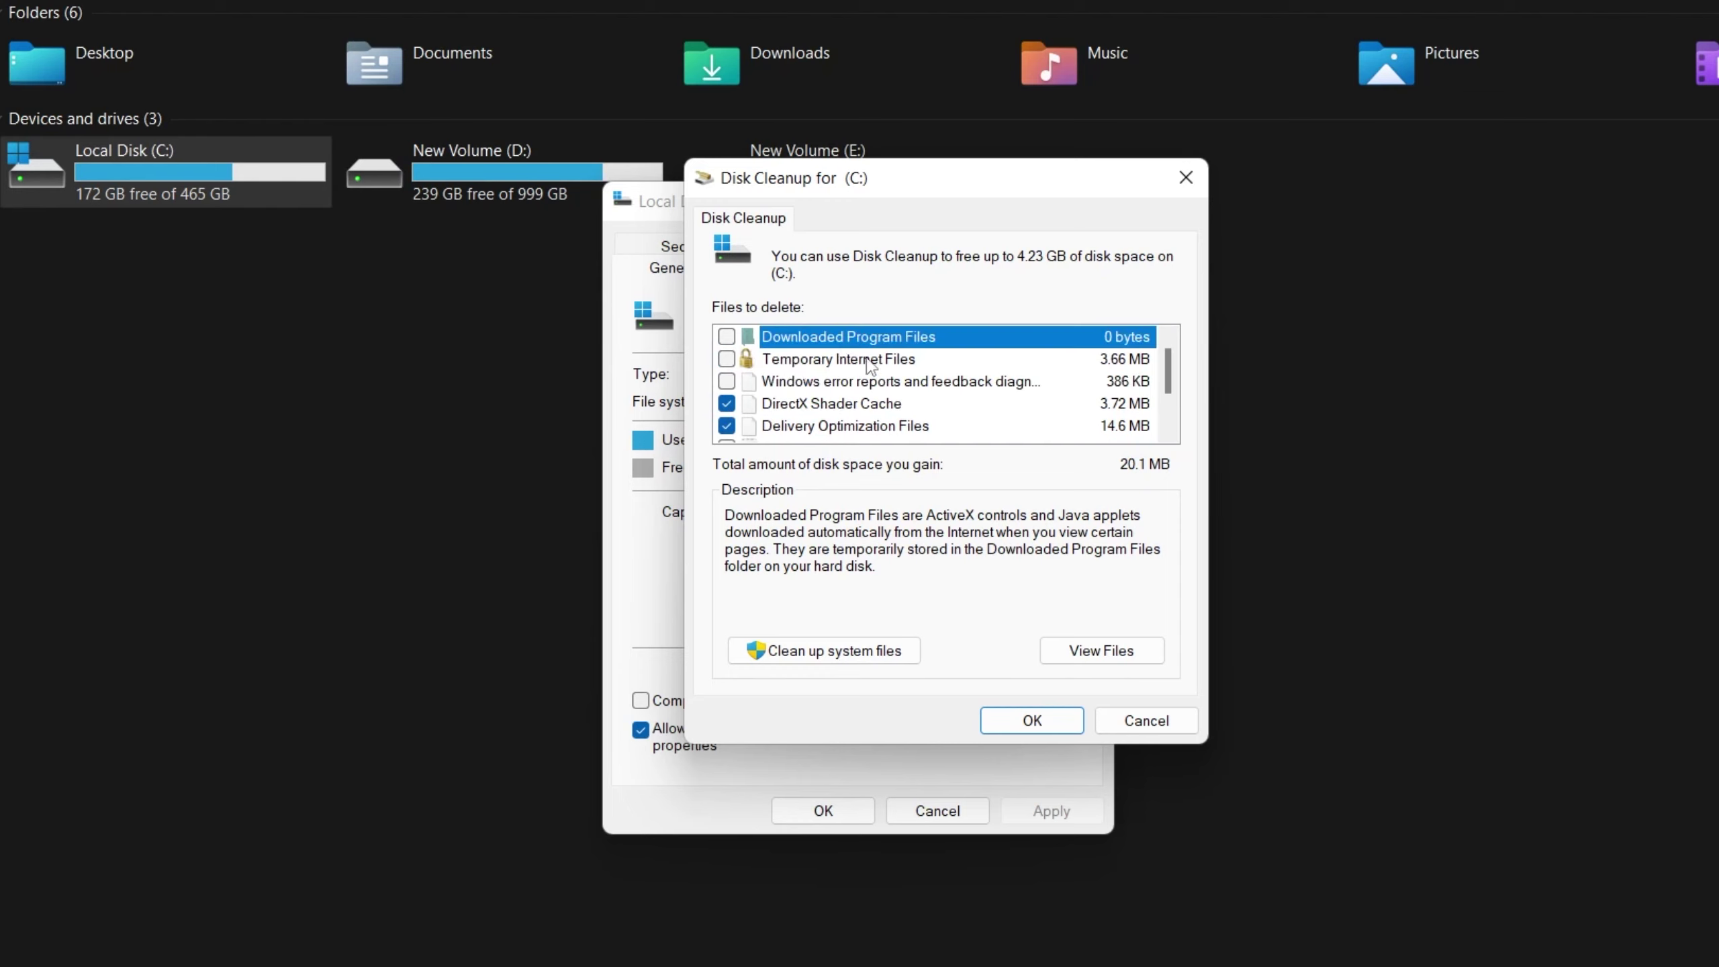
pyautogui.scroll(-1, 812, 400)
pyautogui.scroll(1, 890, 432)
pyautogui.click(1019, 722)
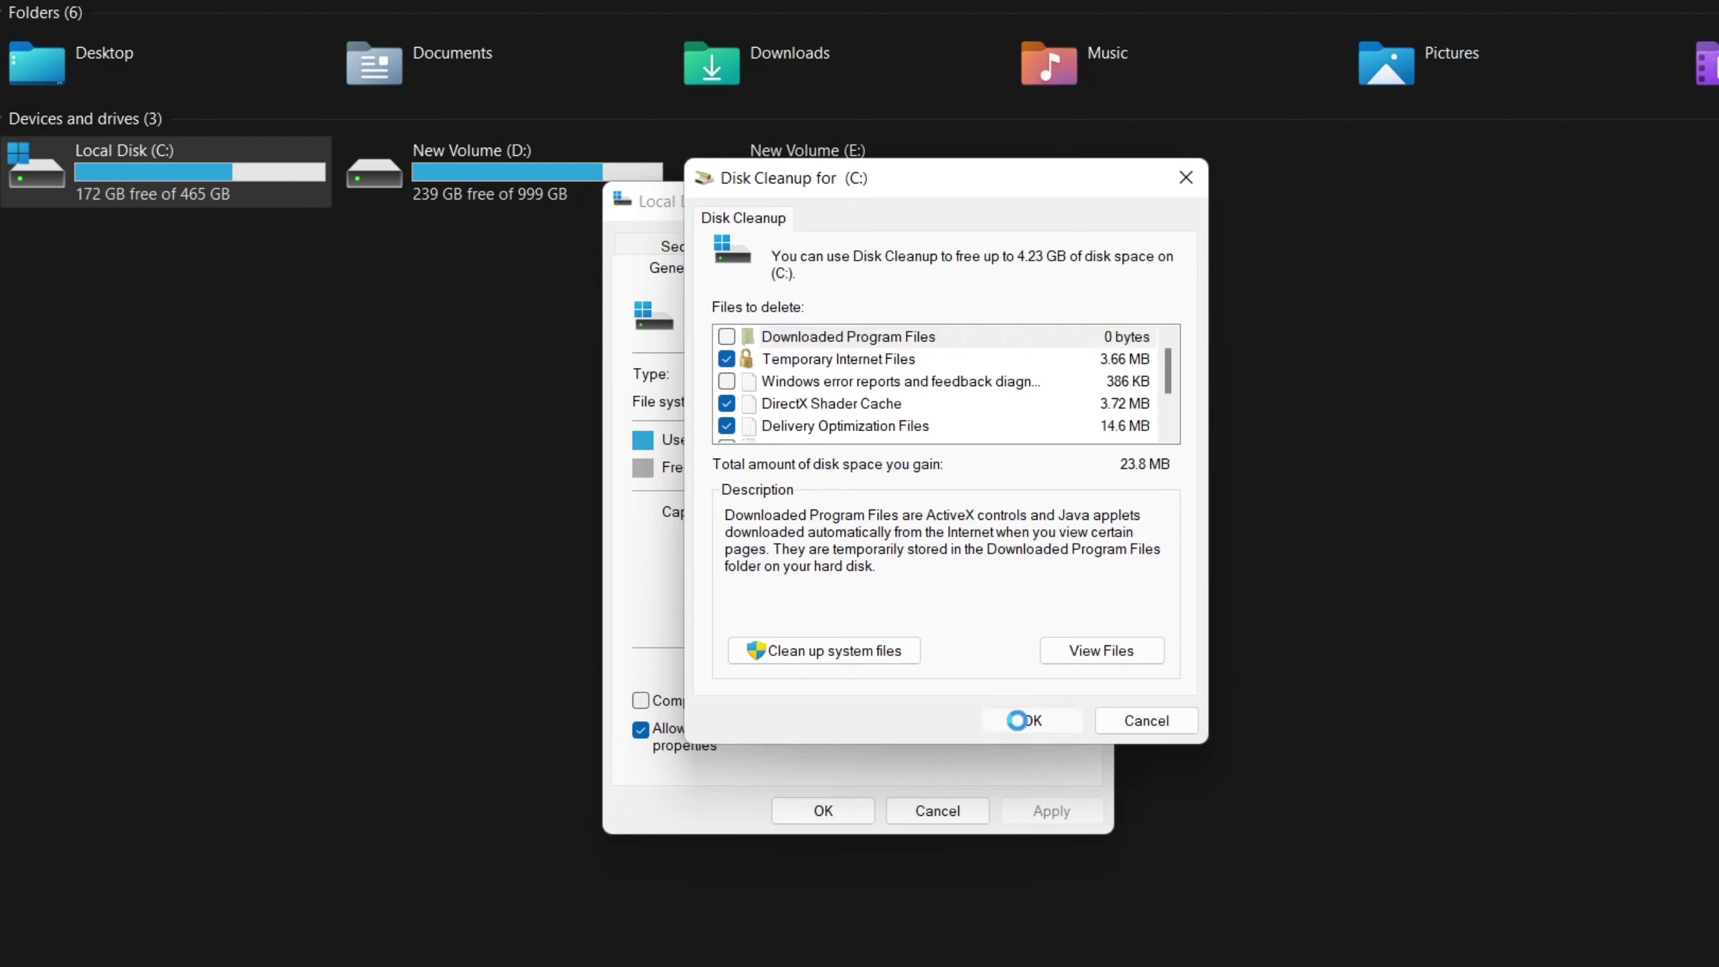
# Step: Confirm the permanent deletion of the marked files and let Disk Cleanup run on drive C
pyautogui.click(1153, 584)
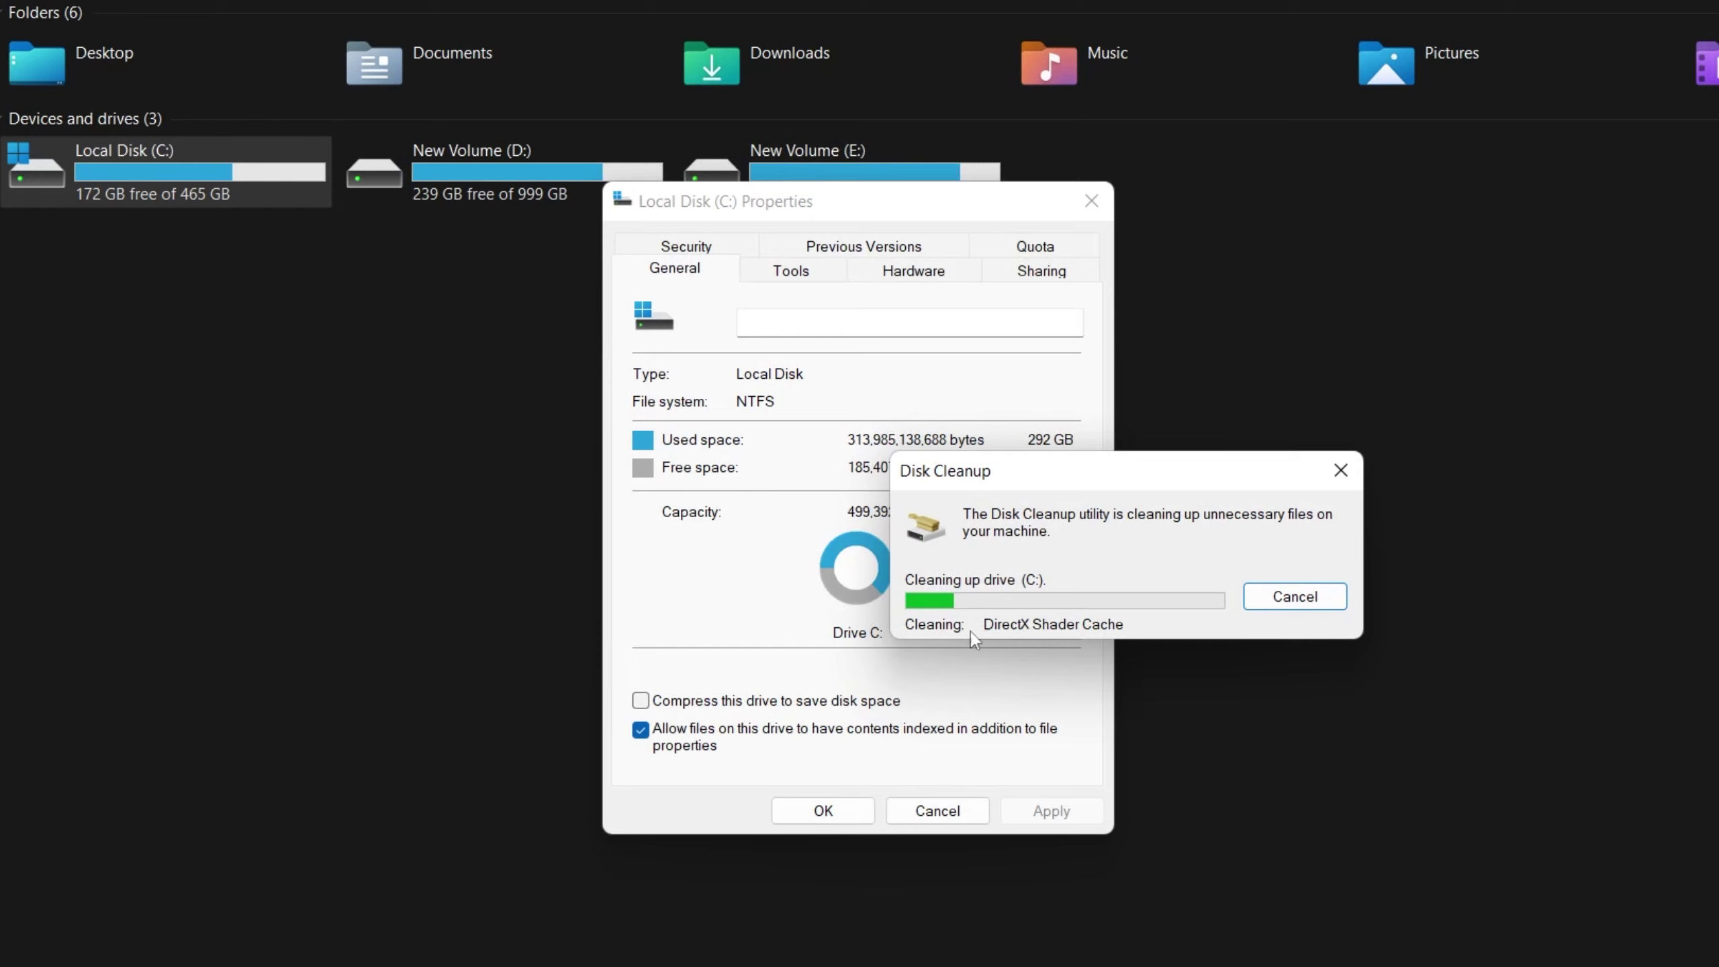
pyautogui.moveTo(1024, 479); pyautogui.dragTo(722, 466)
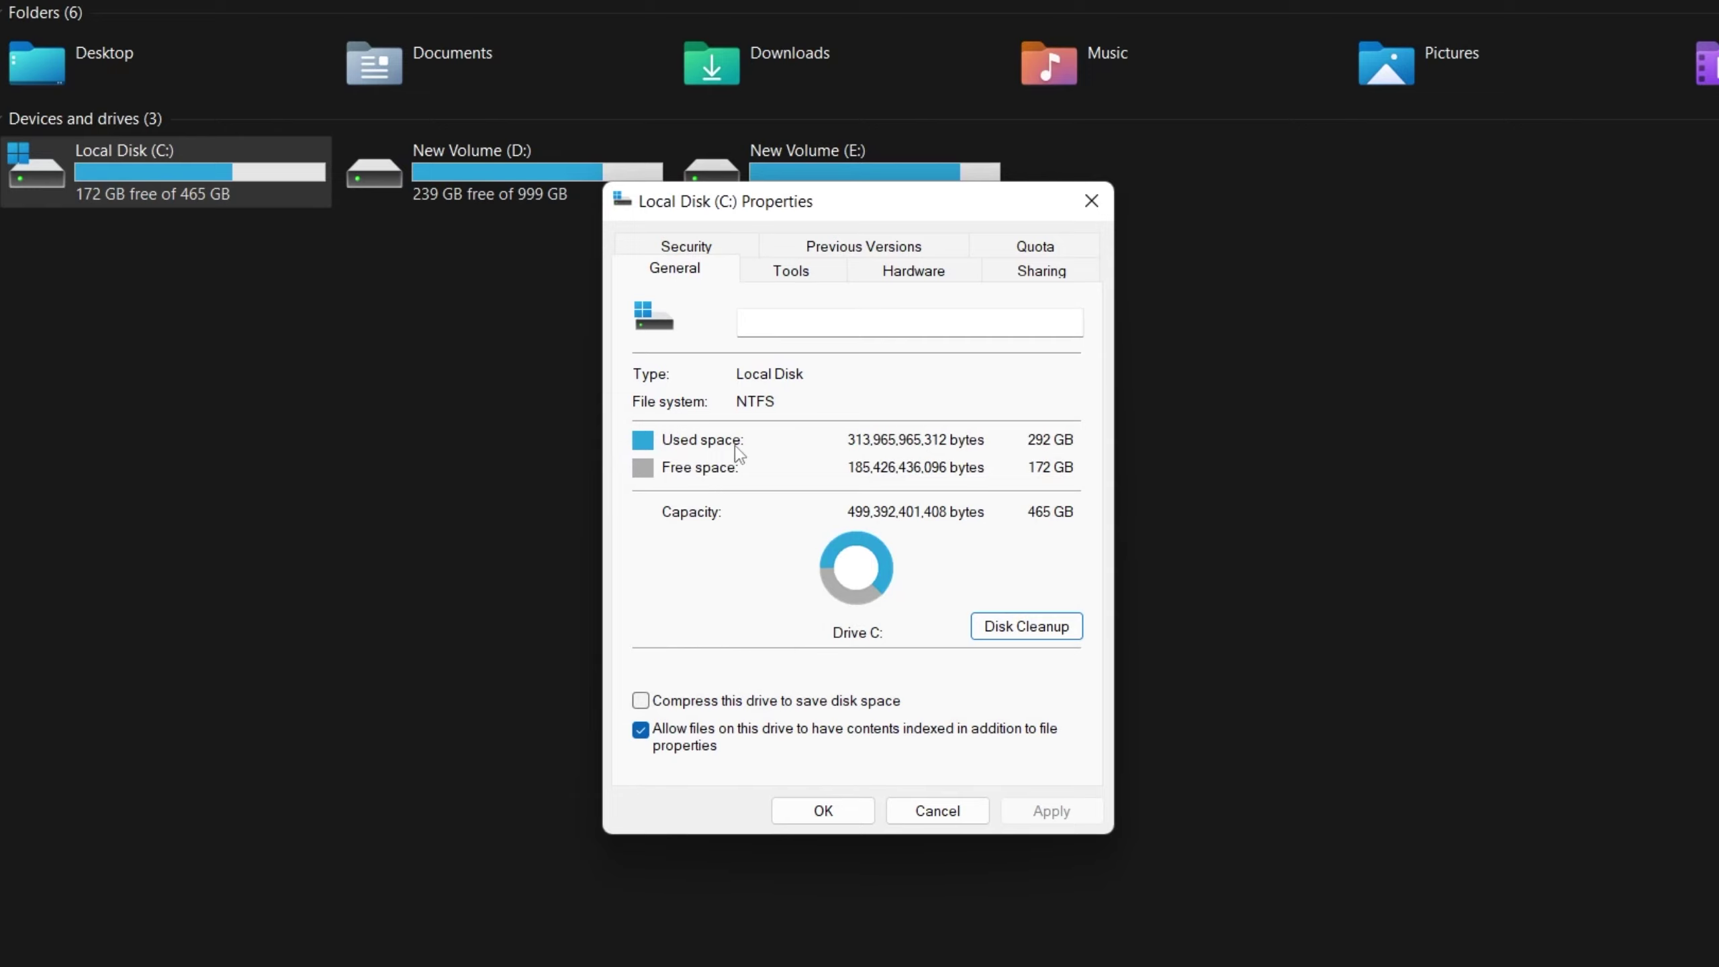
# Step: Run Optimize Drives on drive C from its properties, and close the optimization and properties windows
pyautogui.click(795, 281)
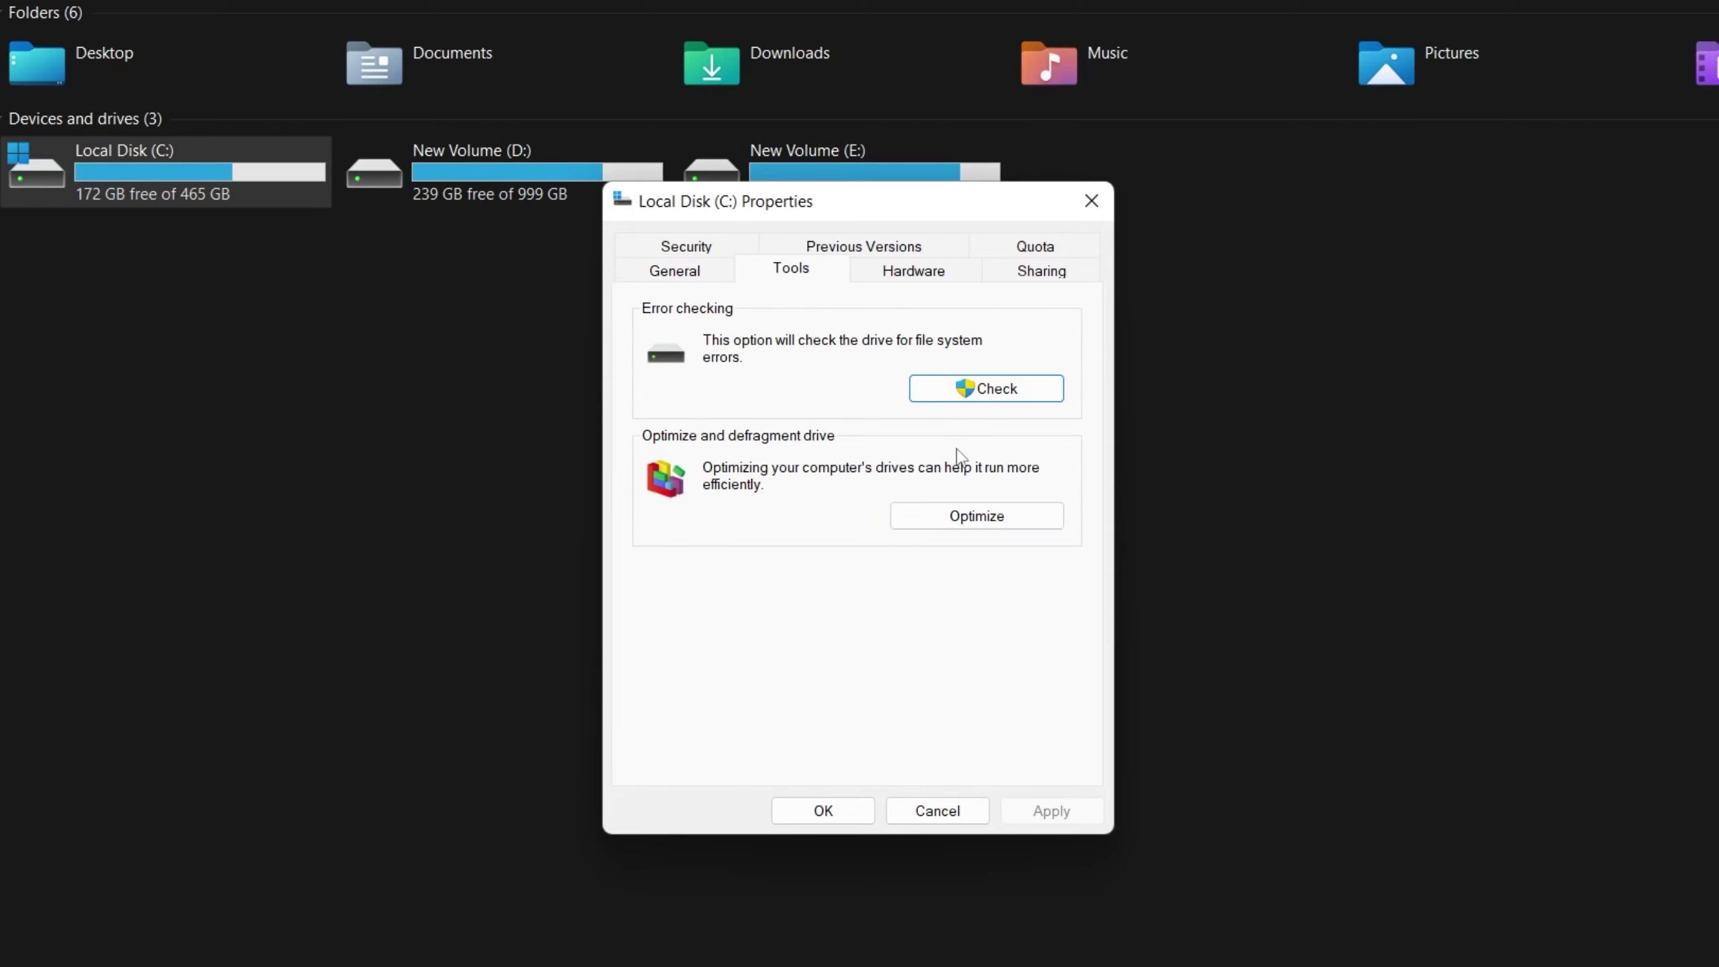
pyautogui.click(982, 521)
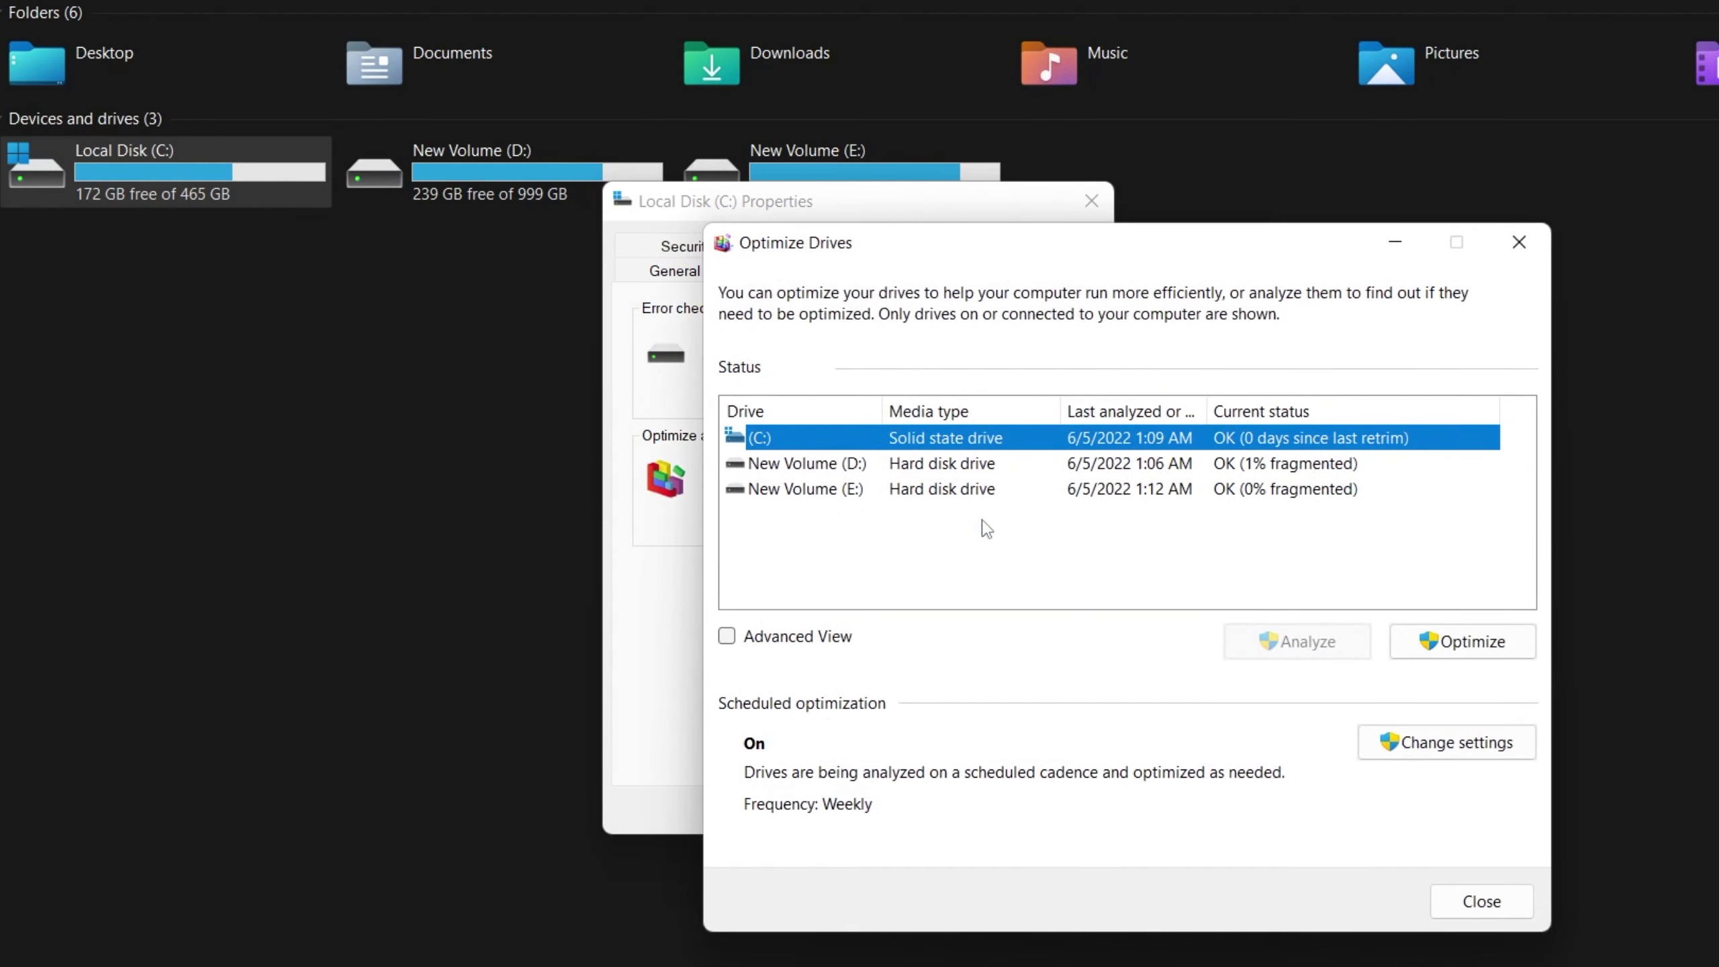
pyautogui.moveTo(878, 250)
pyautogui.mouseDown()
pyautogui.moveTo(608, 155)
pyautogui.moveTo(876, 223)
pyautogui.mouseUp()
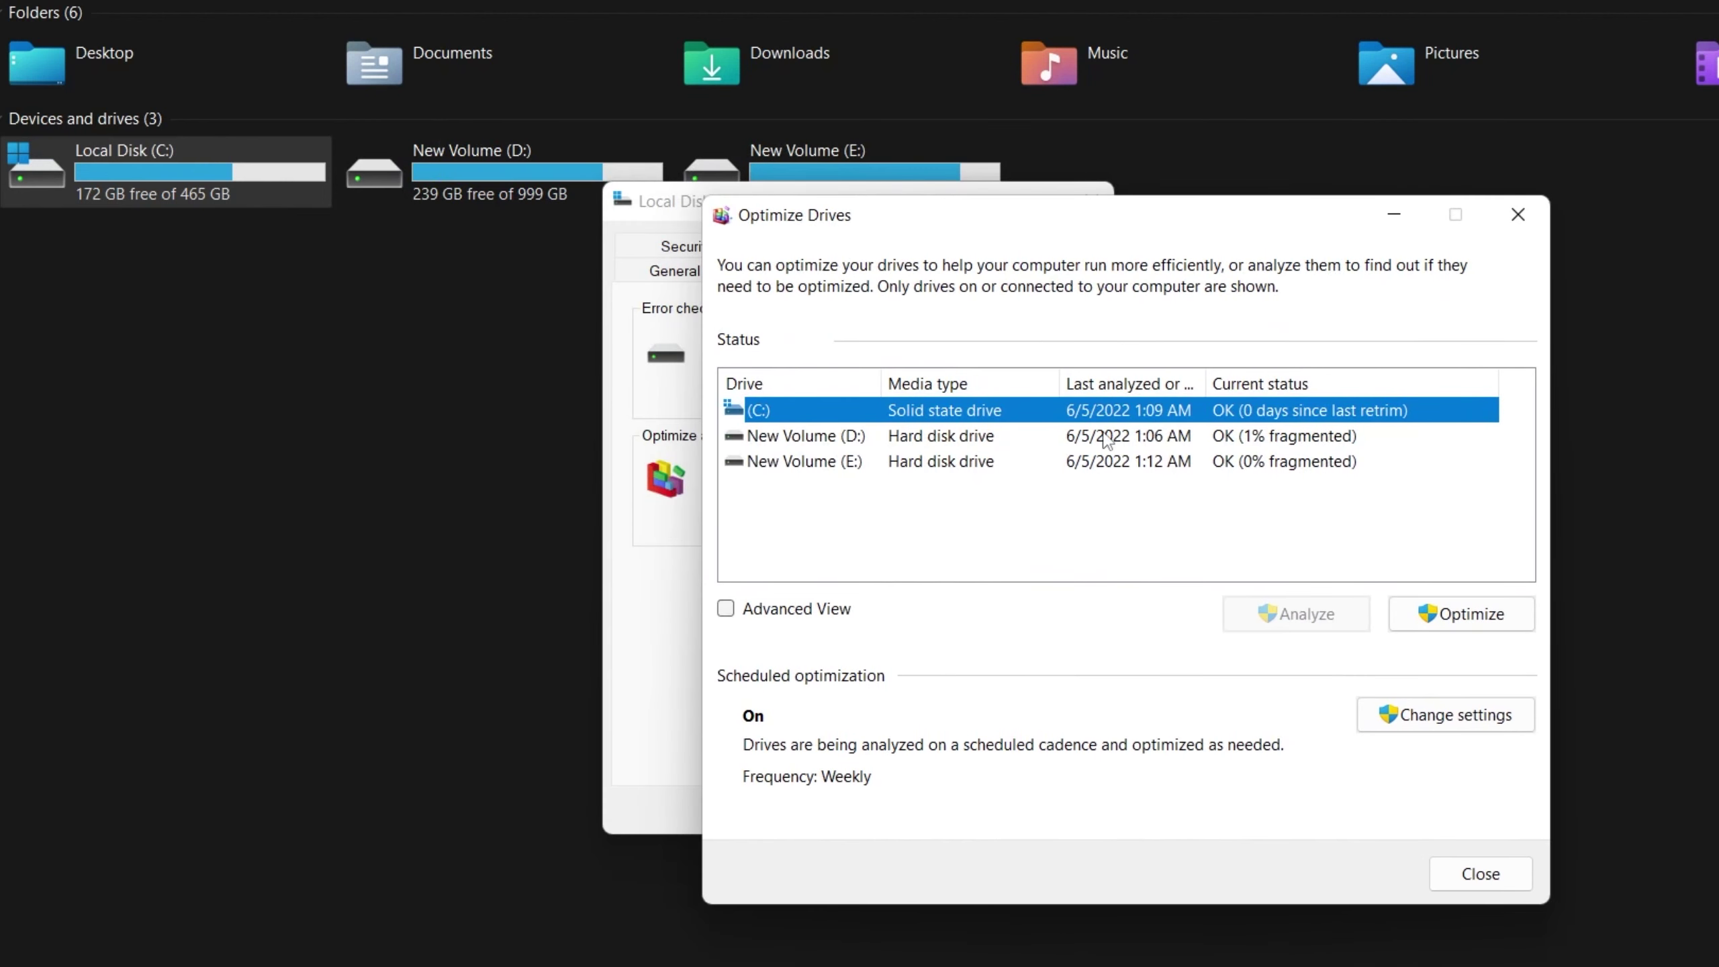
pyautogui.click(1438, 616)
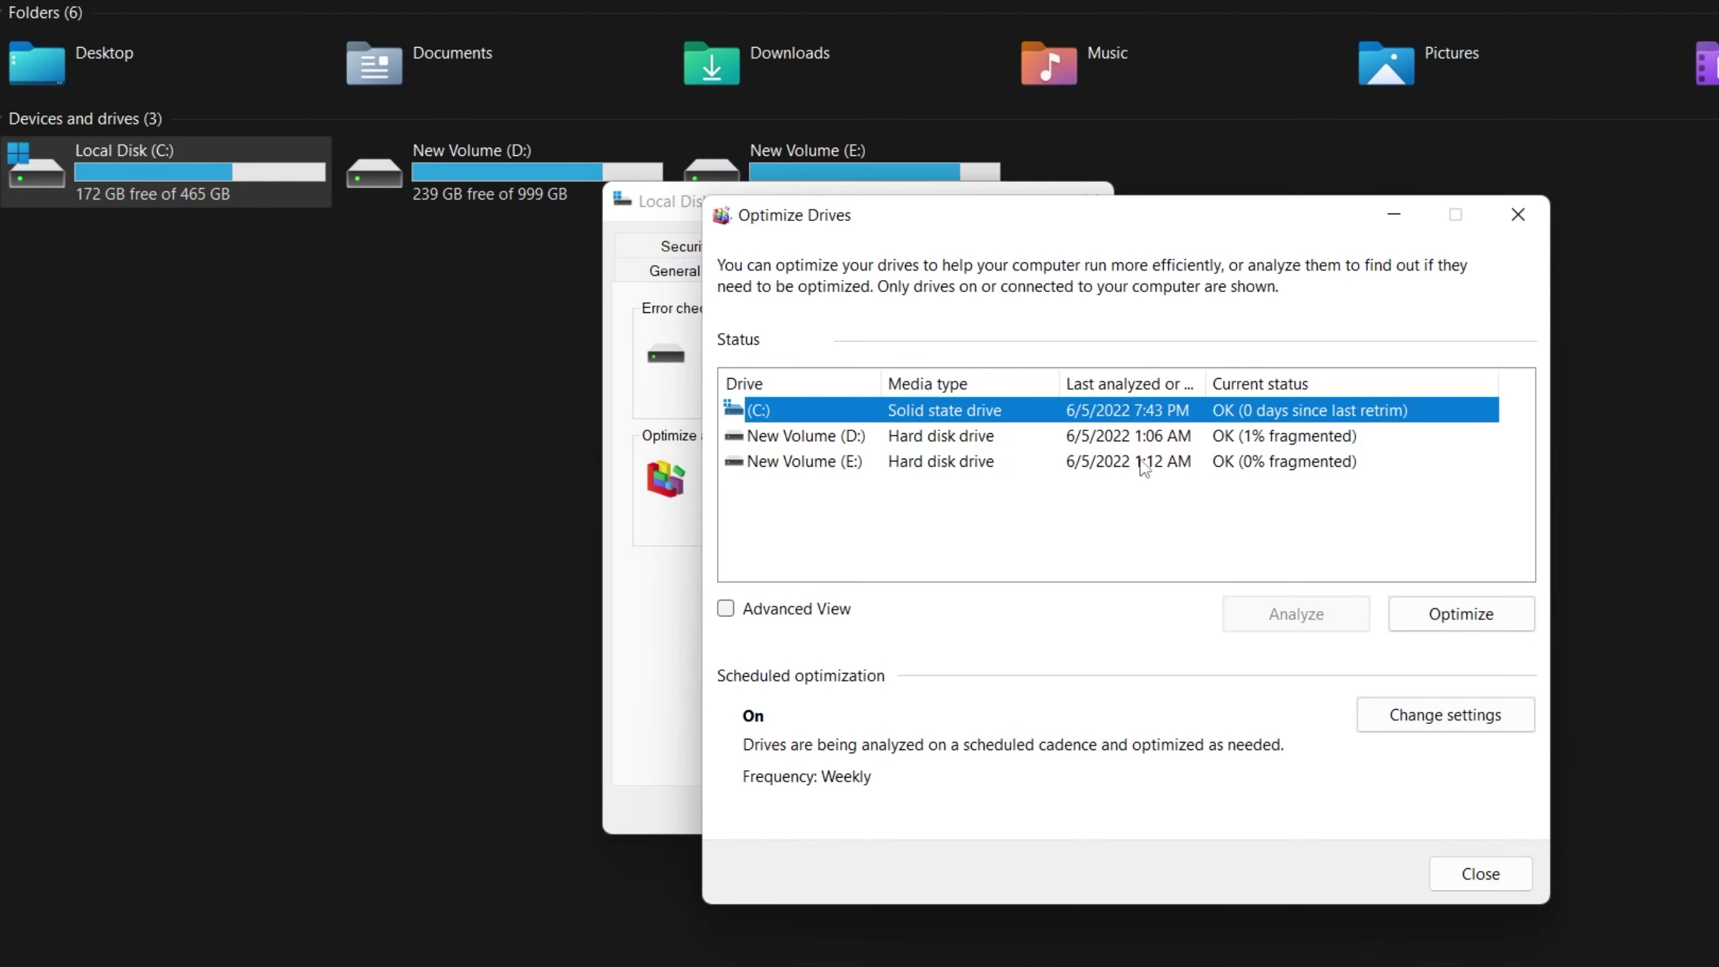
pyautogui.click(1519, 214)
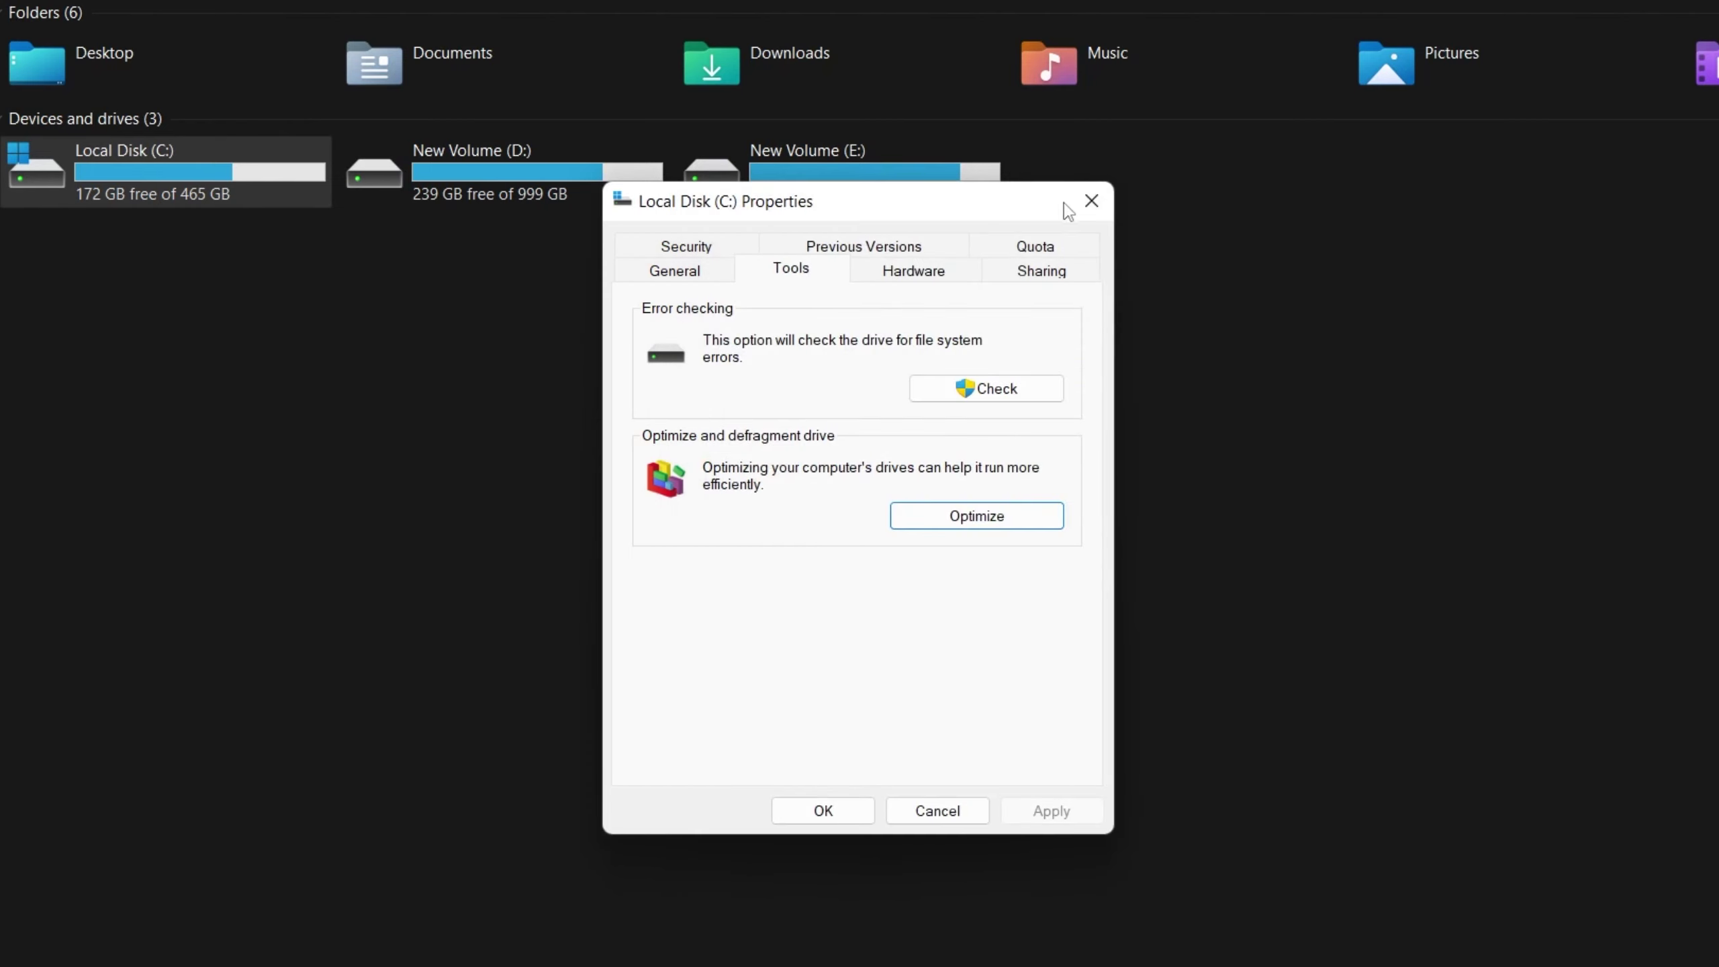
pyautogui.click(1091, 203)
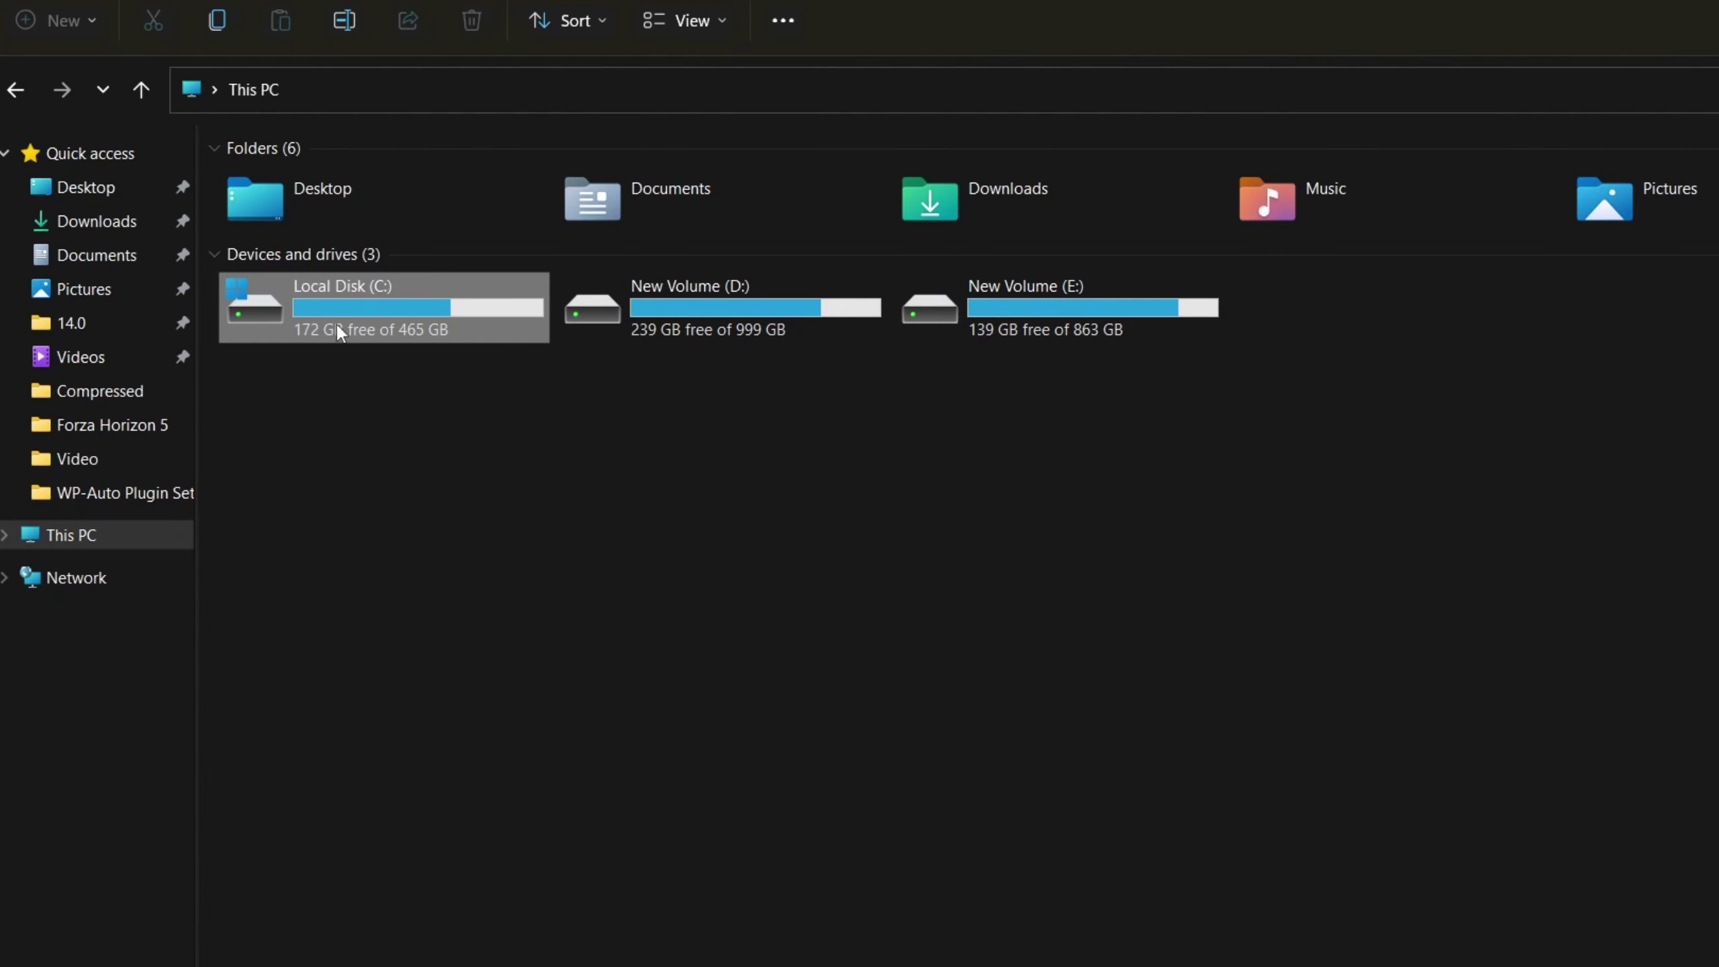
# Step: Go to C:\Program Files\Epic Games\Fortnite\FortniteGame\Binaries\Win64 and find the Fortnite executables
pyautogui.doubleClick(340, 332)
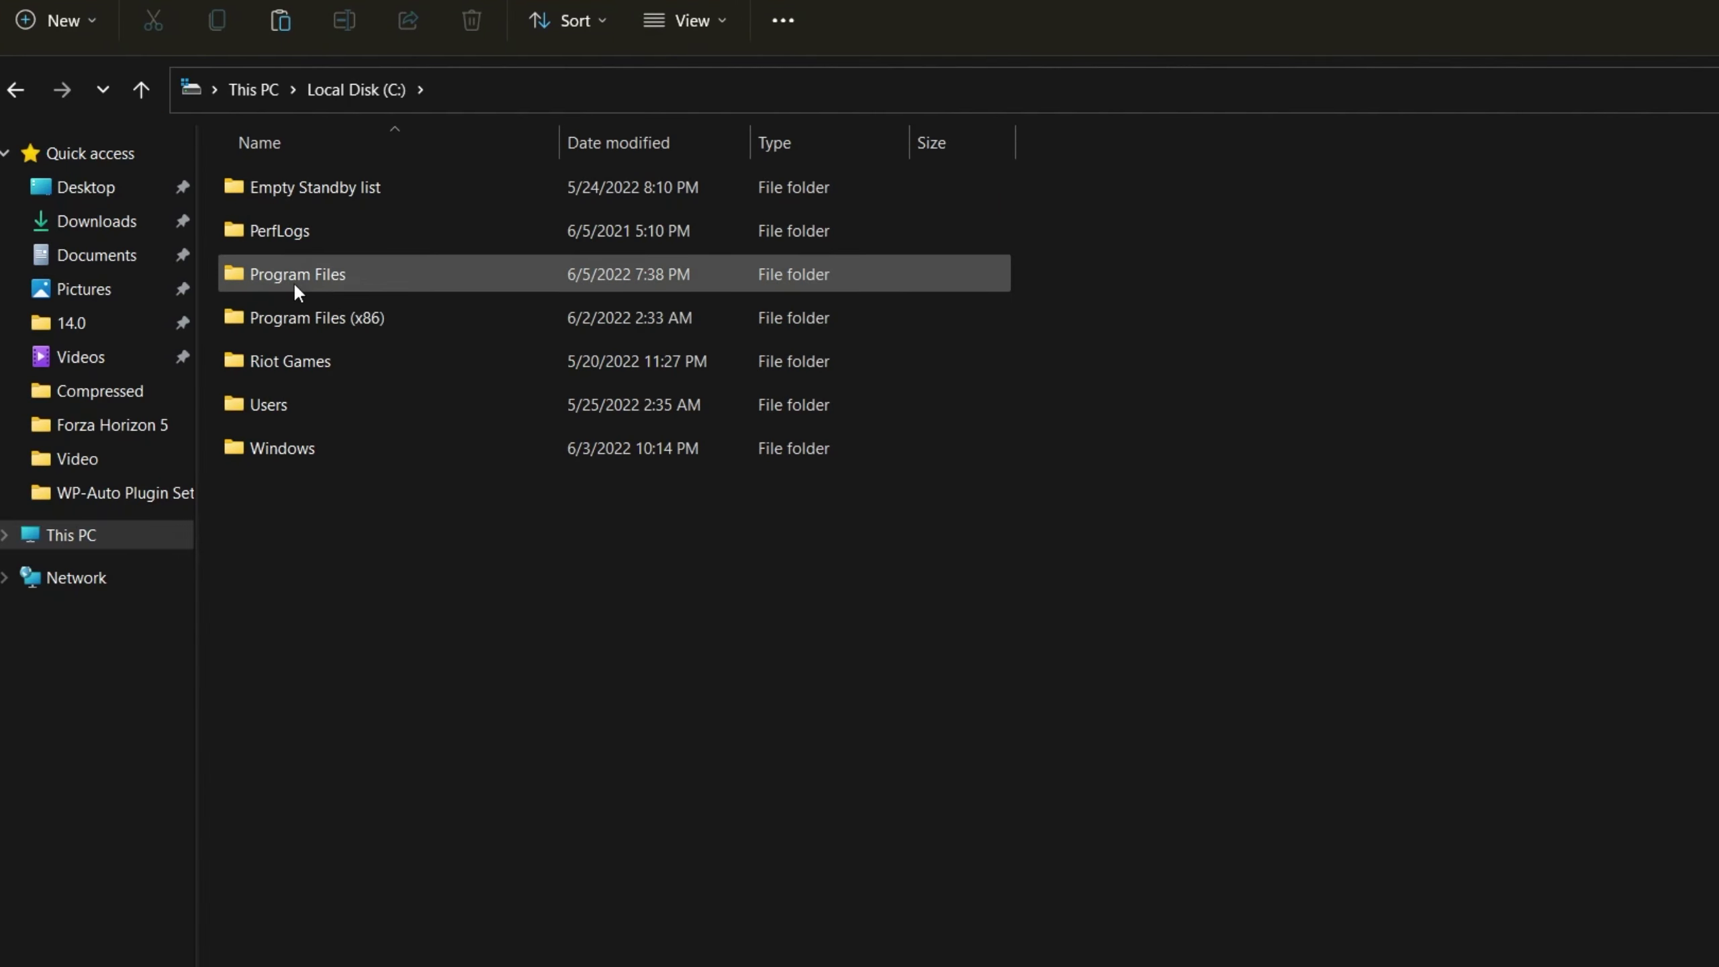
pyautogui.doubleClick(293, 279)
pyautogui.doubleClick(331, 319)
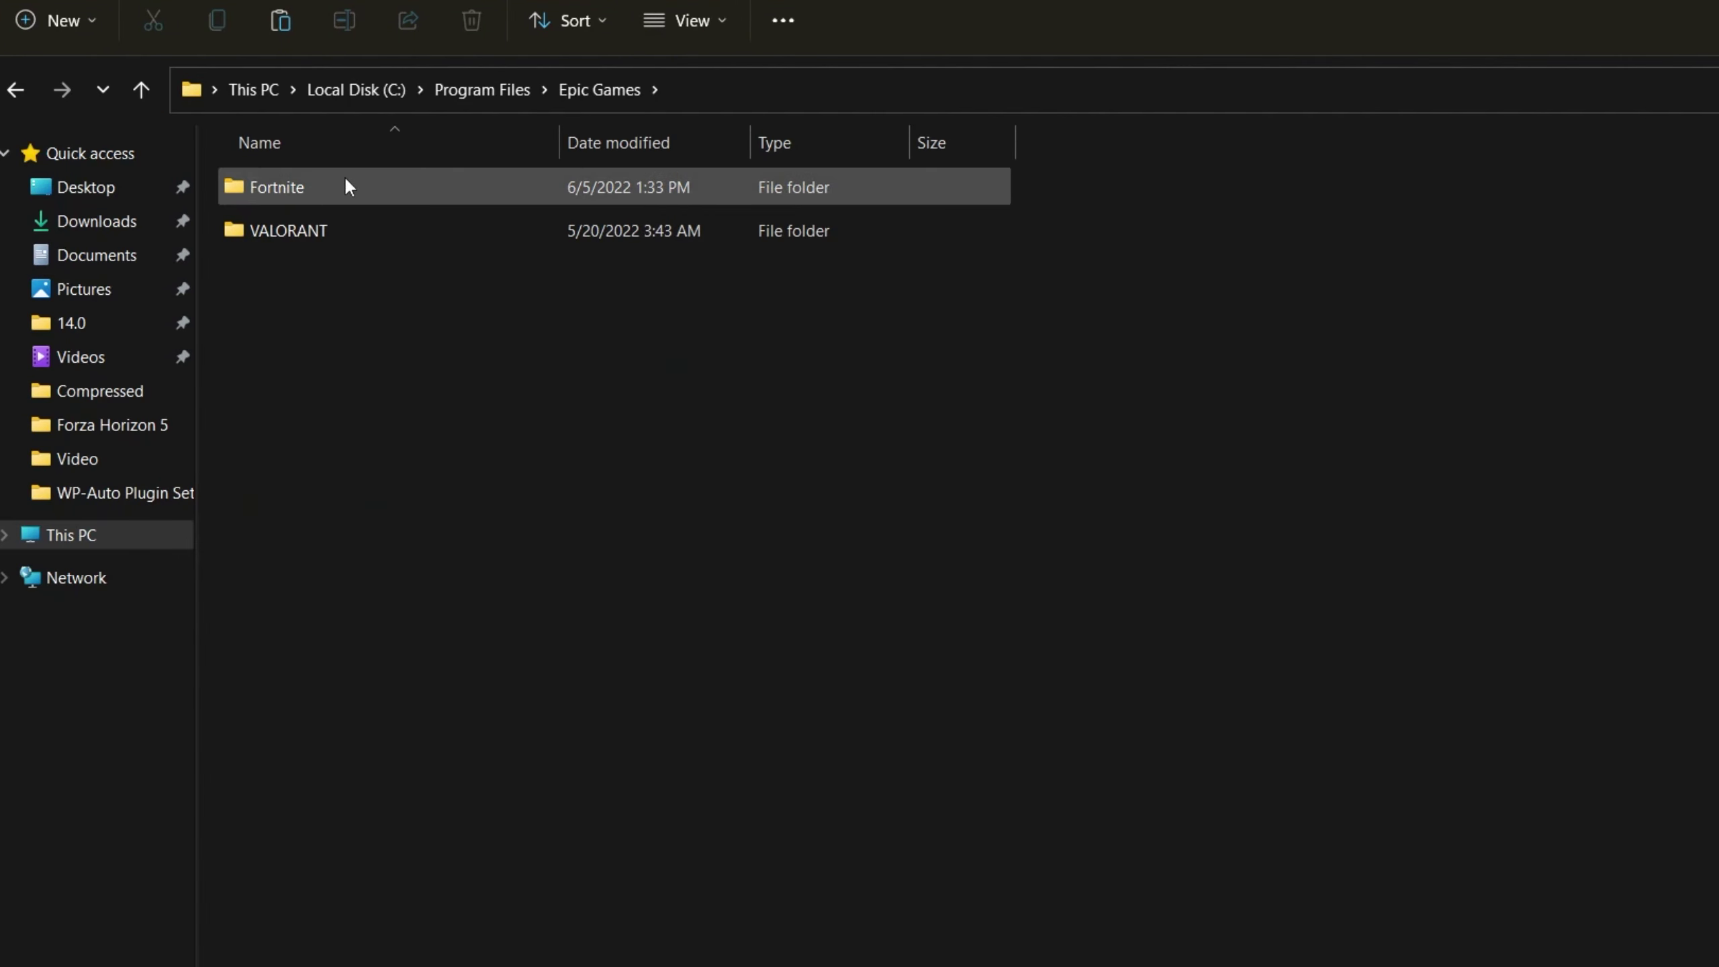
pyautogui.doubleClick(347, 182)
pyautogui.doubleClick(305, 321)
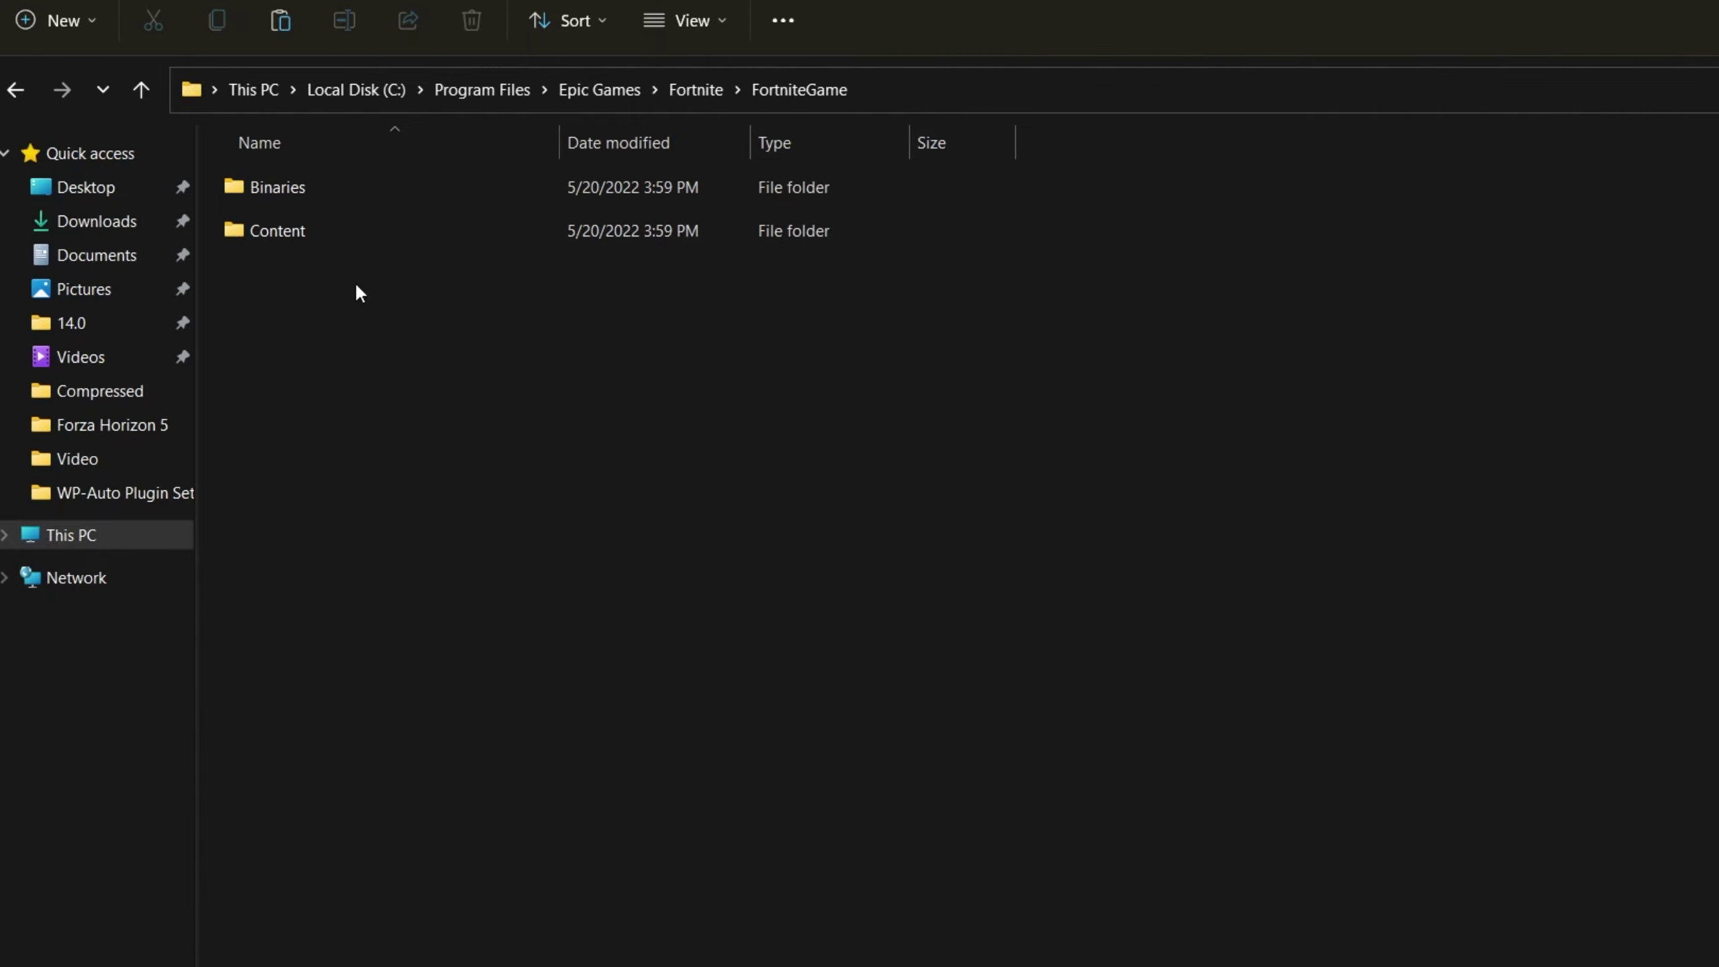
pyautogui.doubleClick(334, 188)
pyautogui.doubleClick(315, 232)
pyautogui.scroll(-12, 1028, 430)
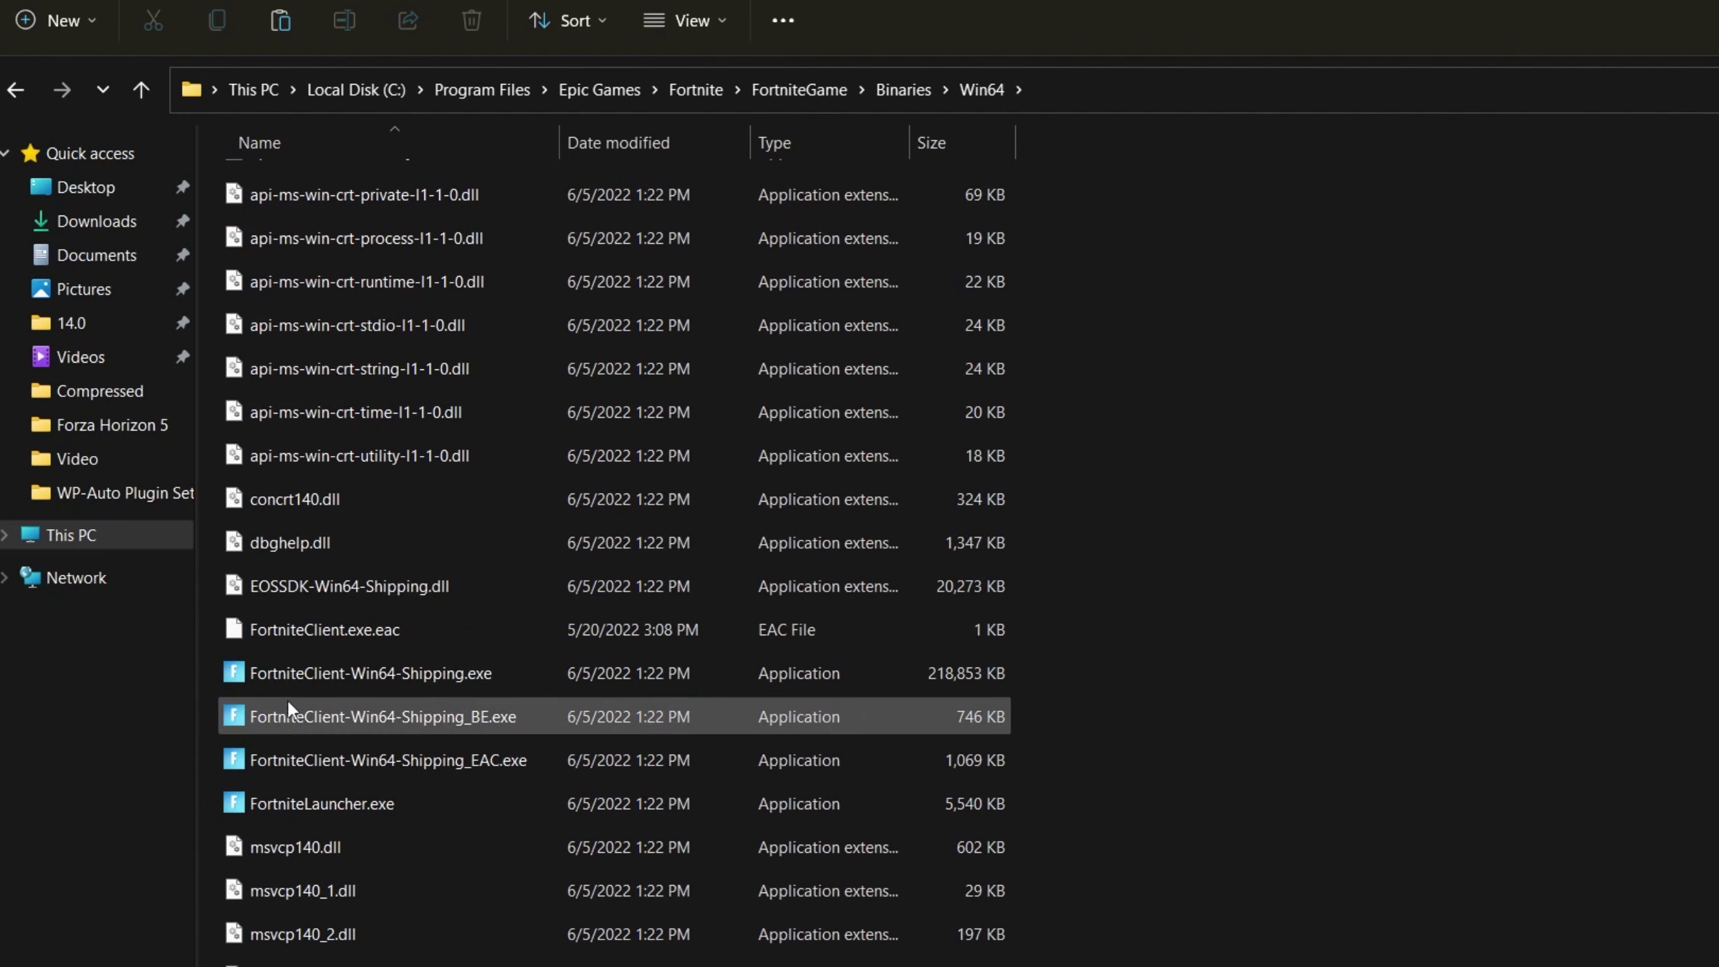
# Step: In the compatibility properties of FortniteClient-Win64-Shipping.exe, override high DPI scaling behavior with scaling performed by Application, and confirm the settings
pyautogui.moveTo(1078, 689); pyautogui.dragTo(779, 673)
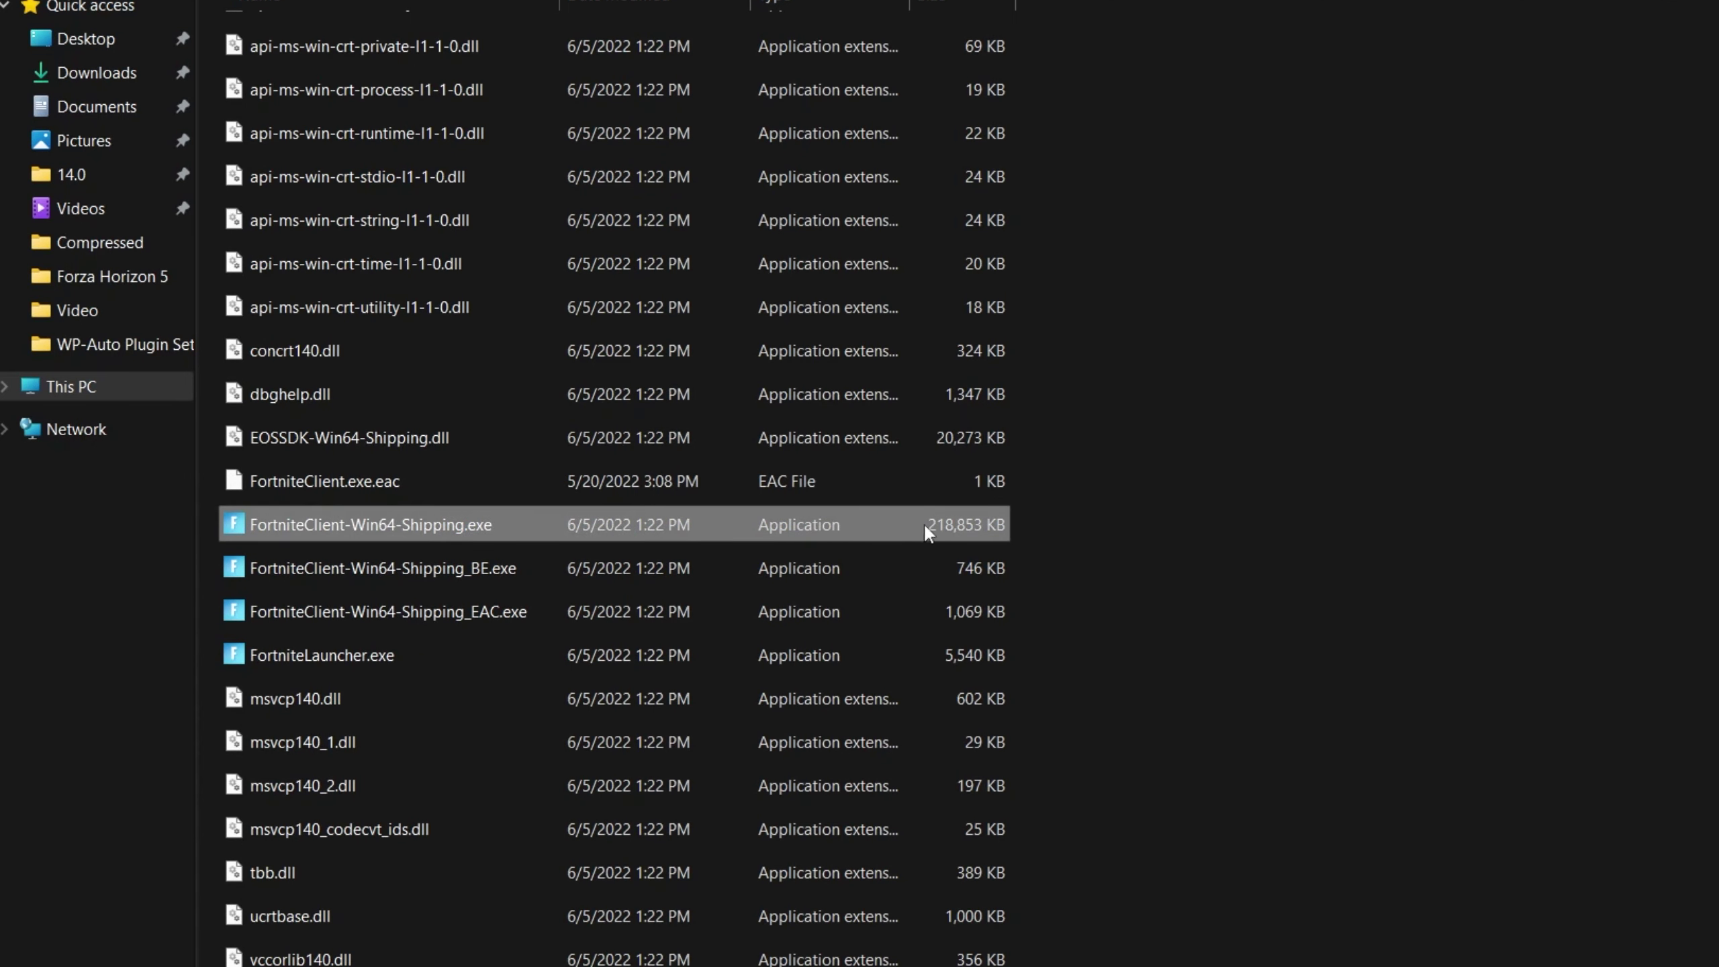
pyautogui.rightClick(752, 526)
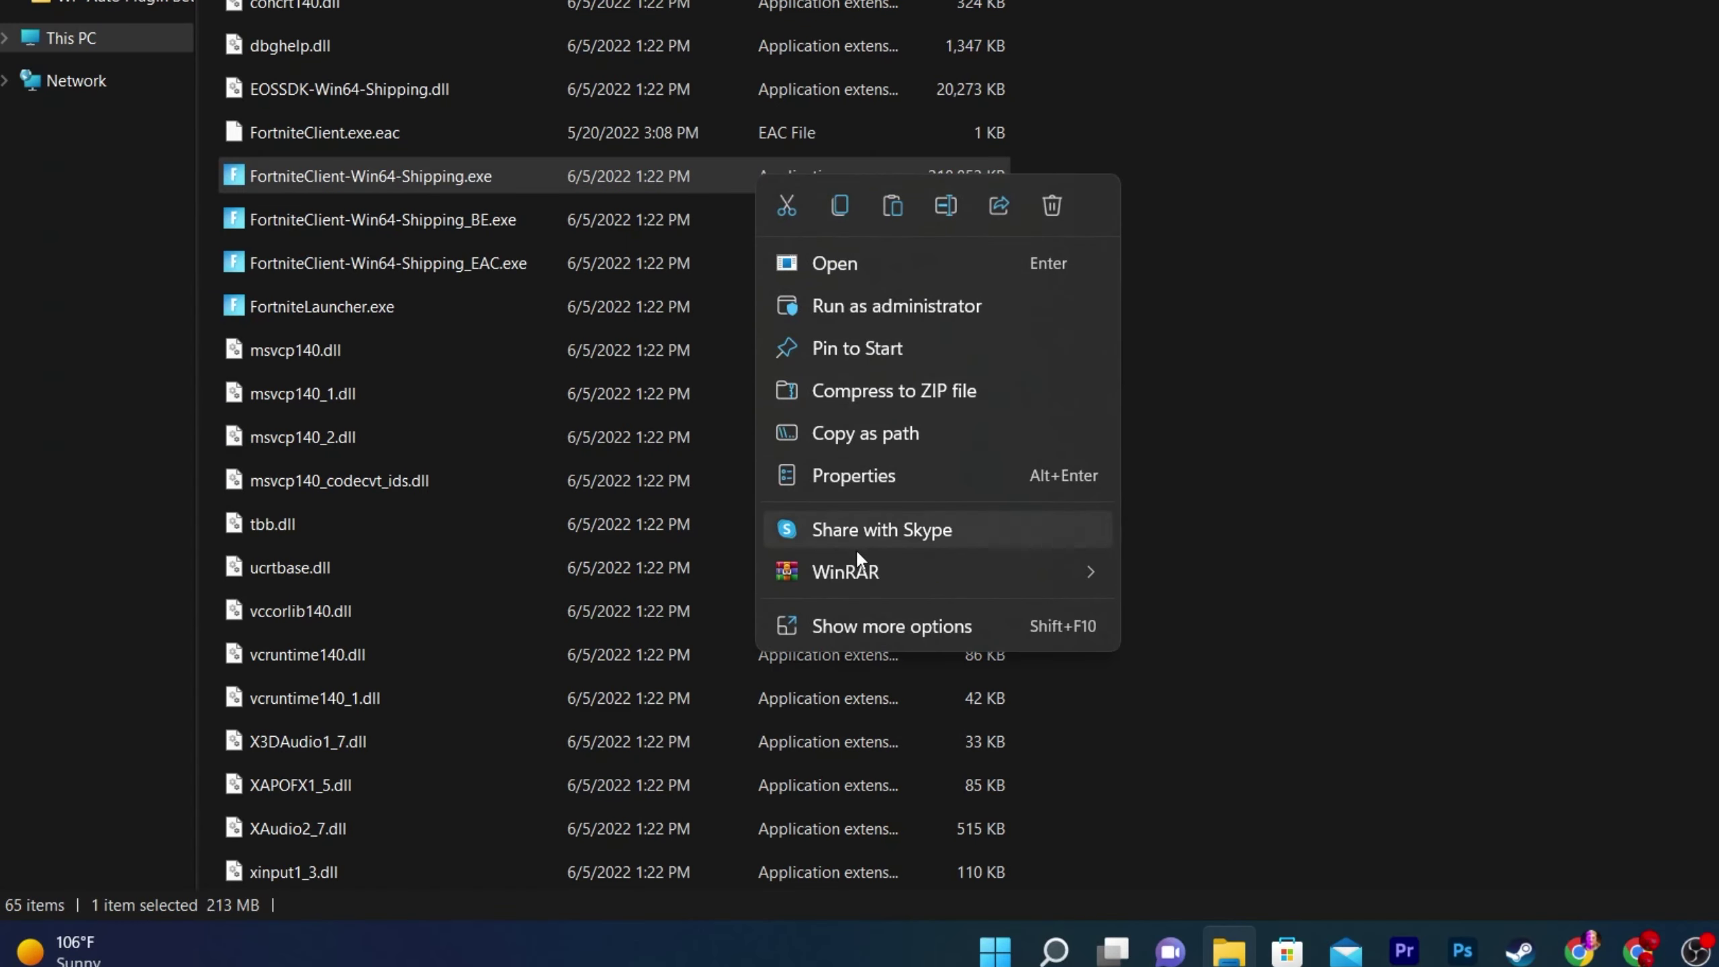
pyautogui.click(853, 821)
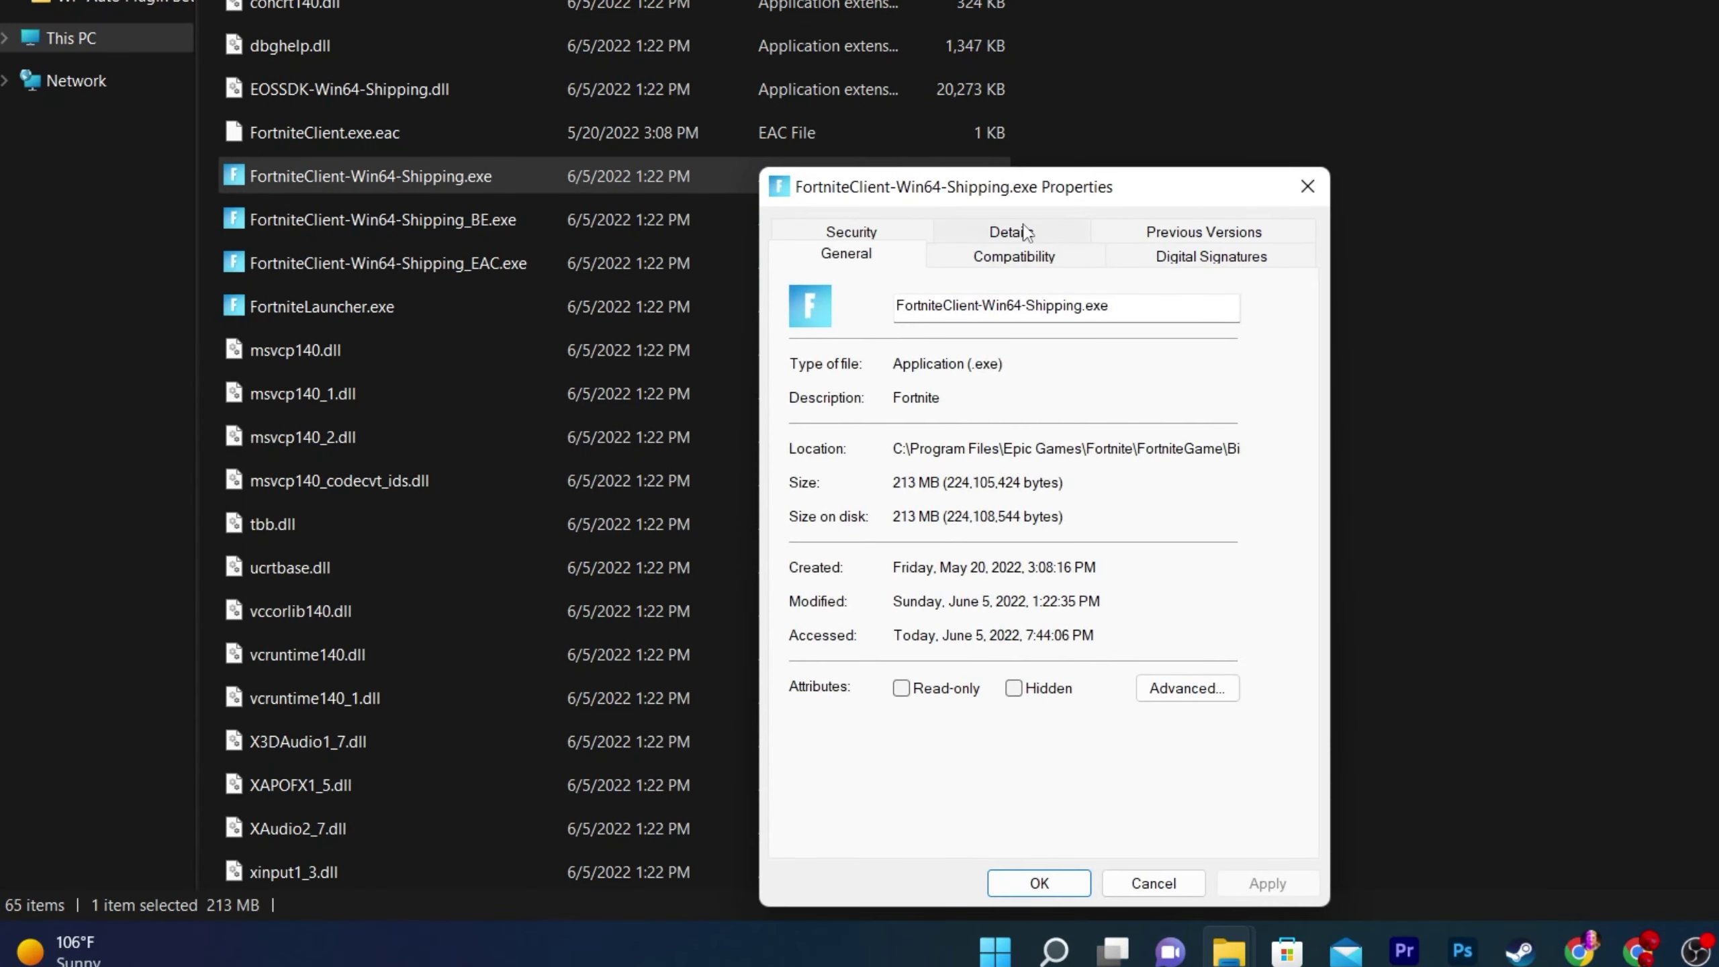
pyautogui.click(1024, 263)
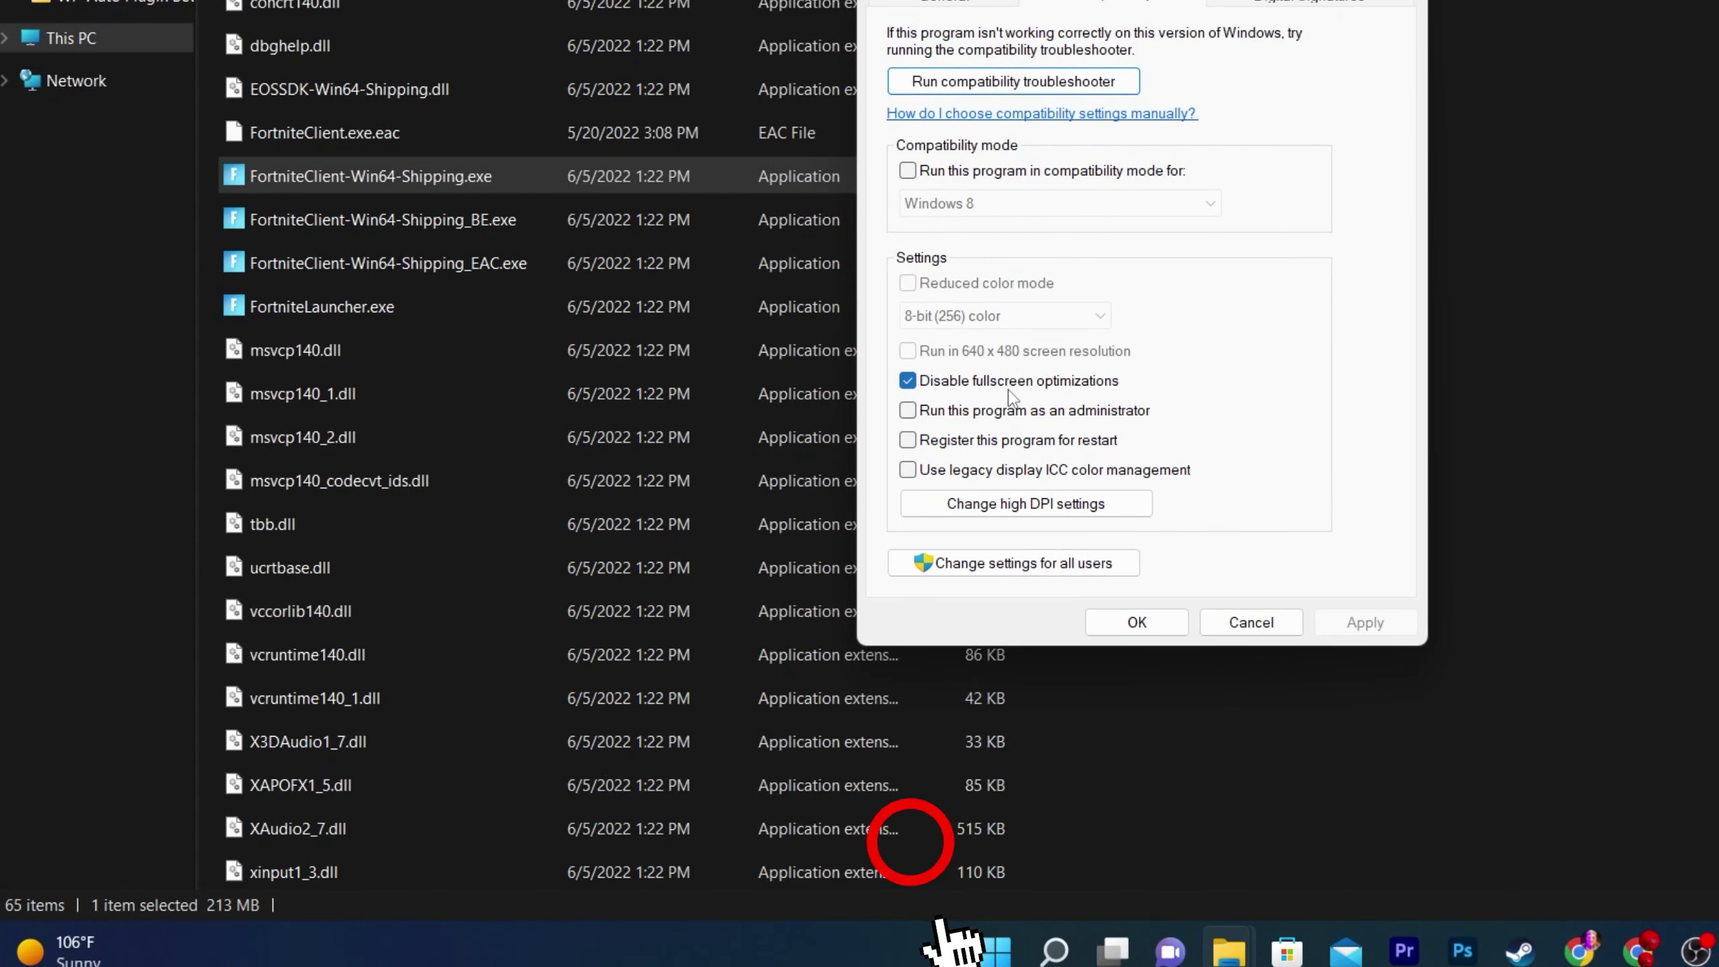
pyautogui.click(1025, 503)
pyautogui.click(973, 428)
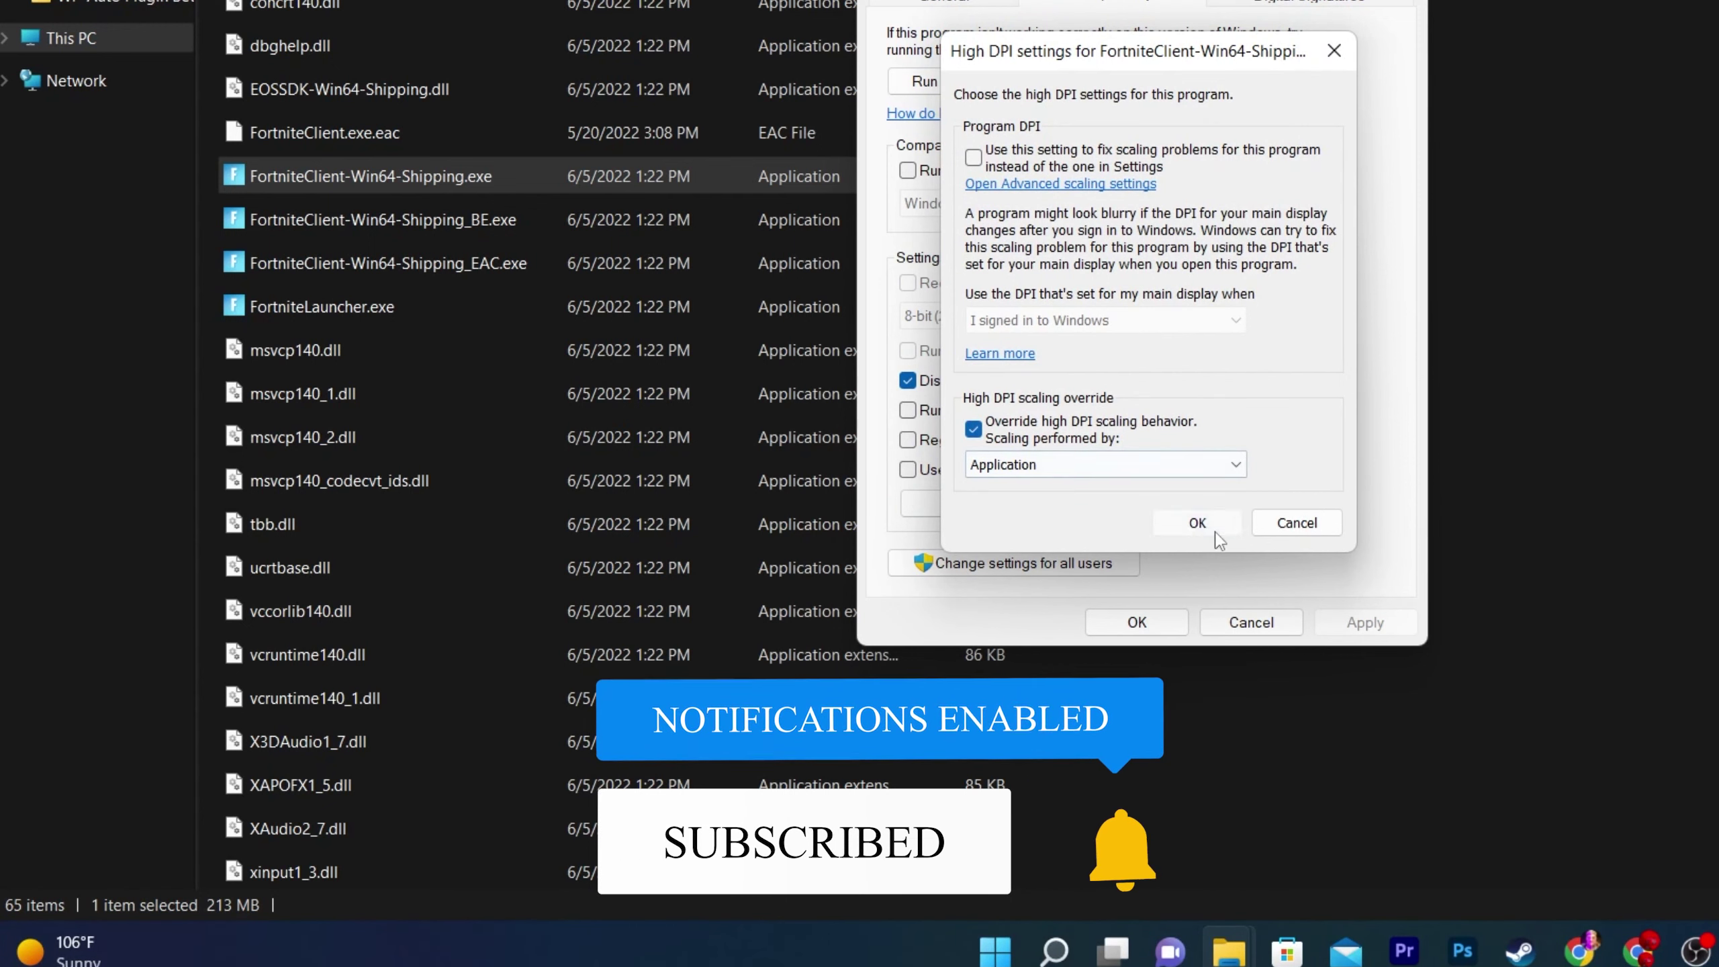
pyautogui.click(1197, 521)
pyautogui.click(1137, 622)
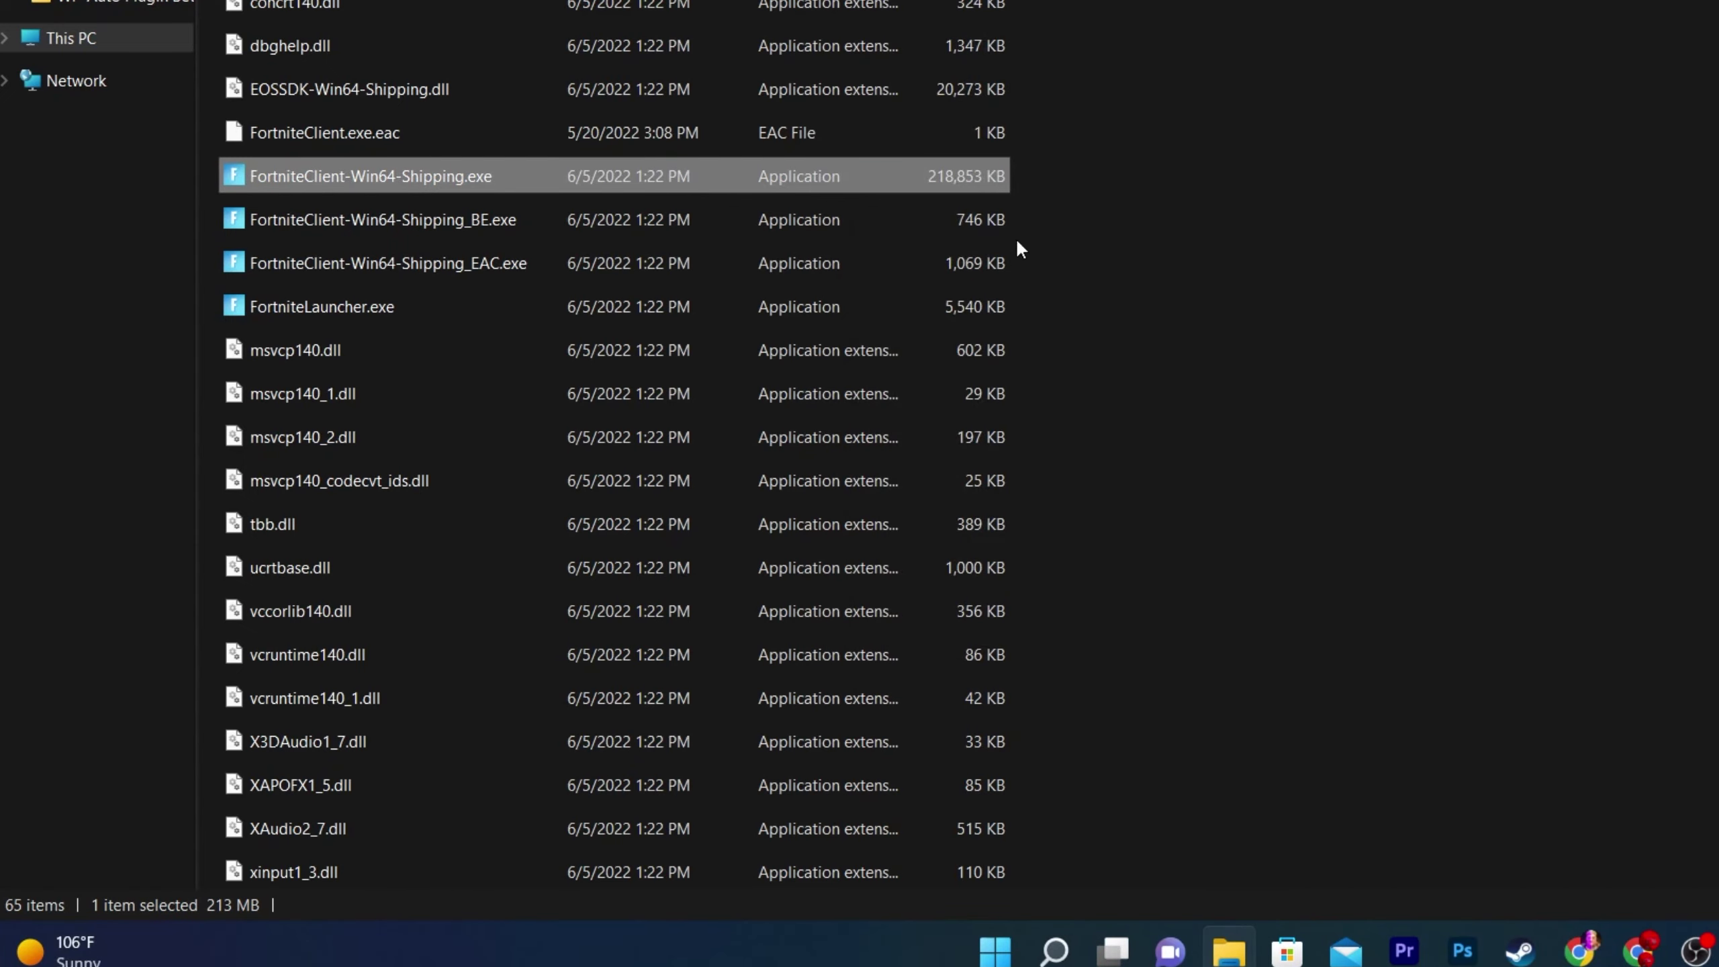
# Step: Select the four Fortnite executables from FortniteClient-Win64-Shipping.exe through FortniteLauncher.exe
pyautogui.moveTo(1012, 179); pyautogui.dragTo(567, 304)
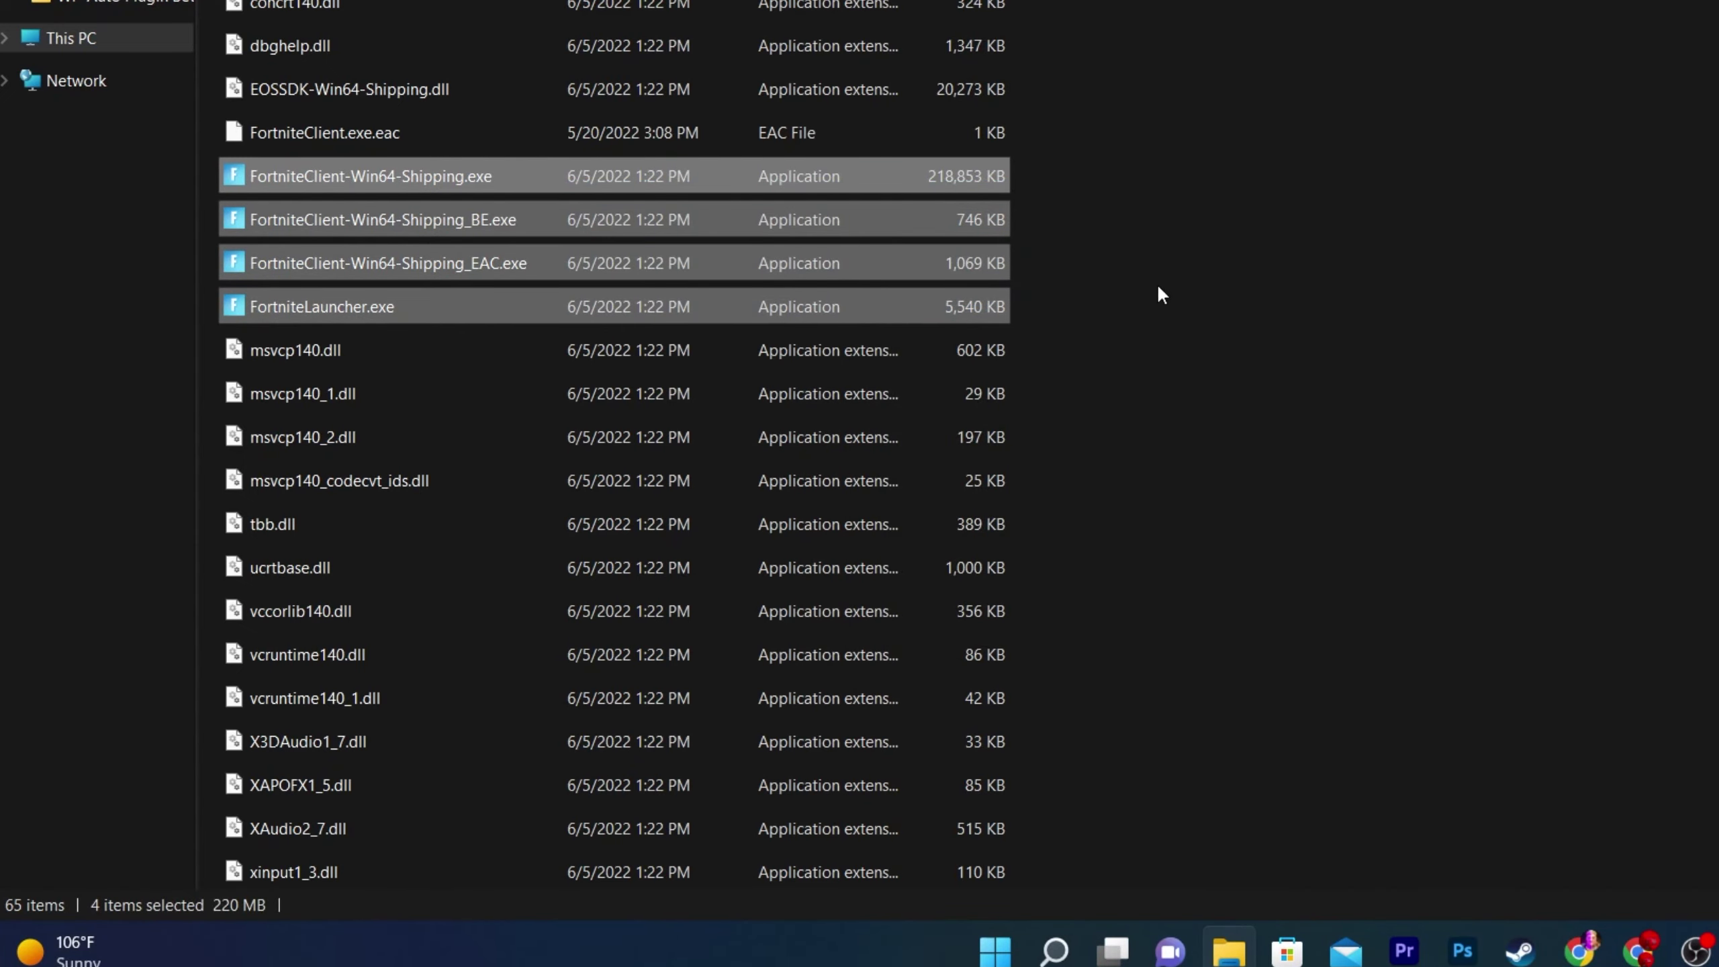